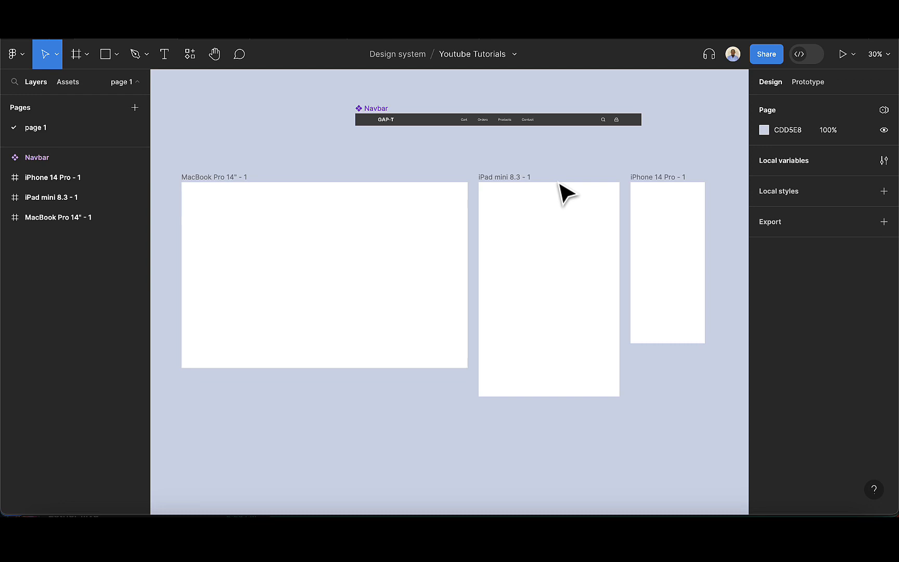
Place a Navbar component instance in the MacBook Pro 14" frame and align it to the horizontal centre and top.
click(71, 83)
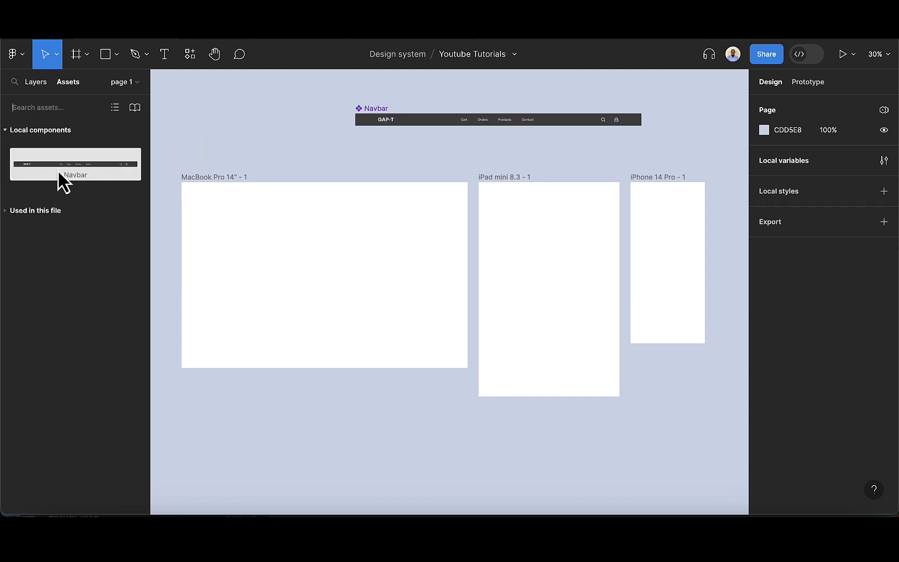
drag(58, 166, 294, 202)
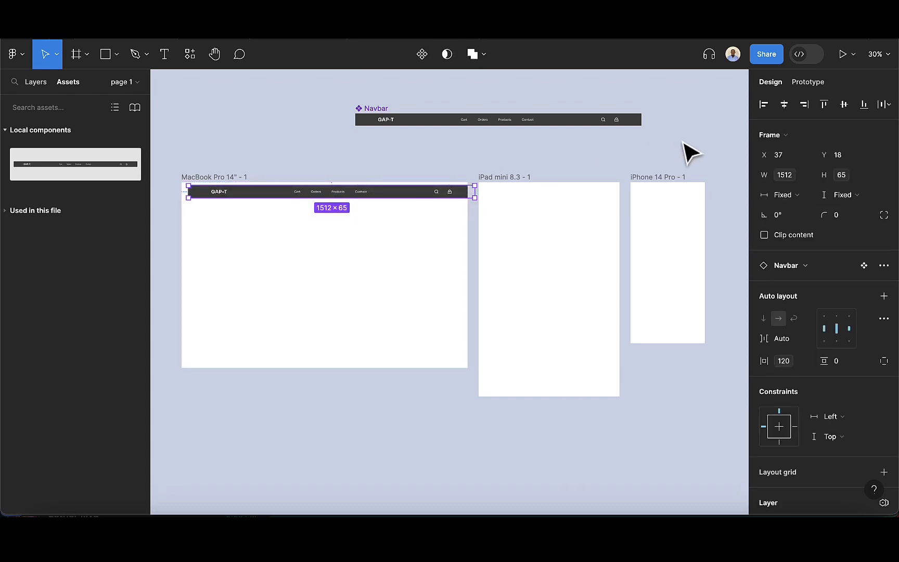
click(784, 104)
click(823, 104)
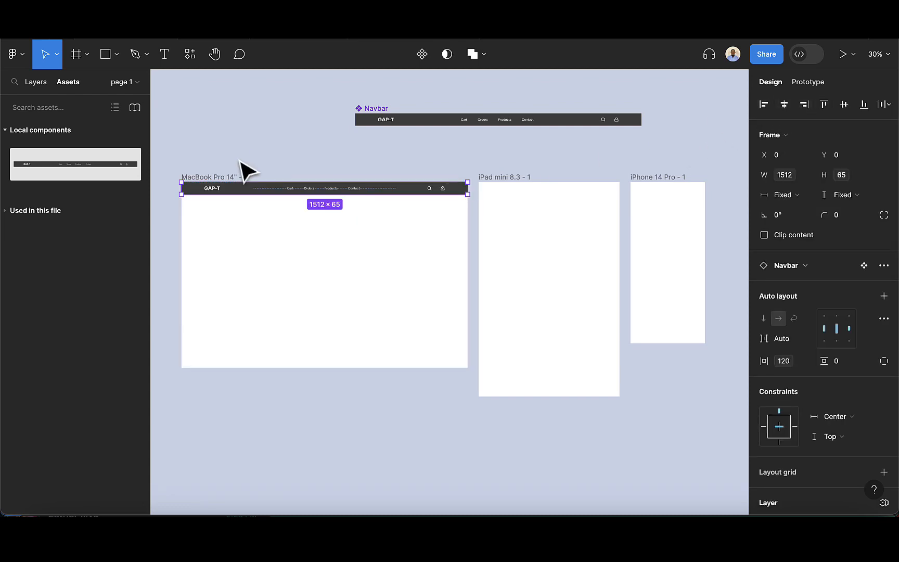
Place a Navbar component instance in the iPad mini 8.3 frame and align it to the horizontal centre and top.
drag(38, 159, 518, 193)
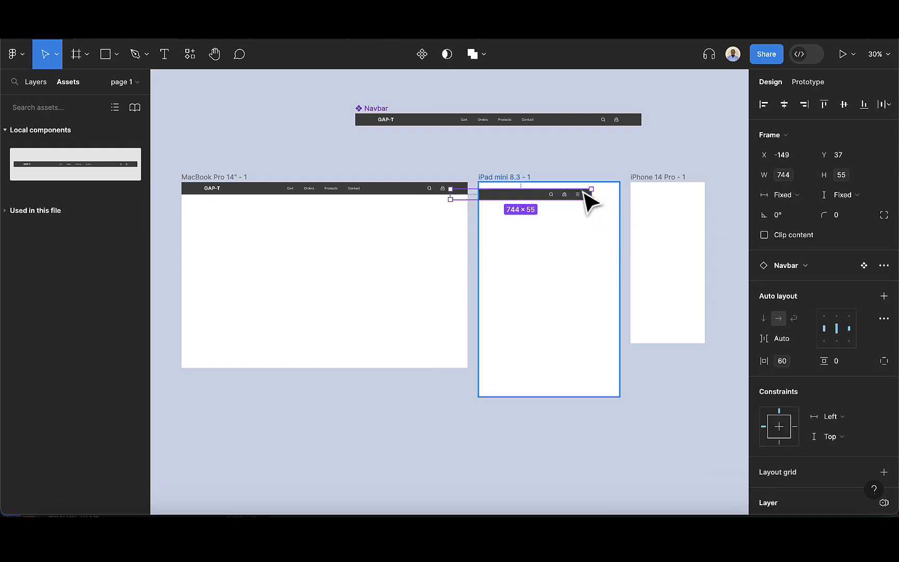
click(784, 104)
click(821, 105)
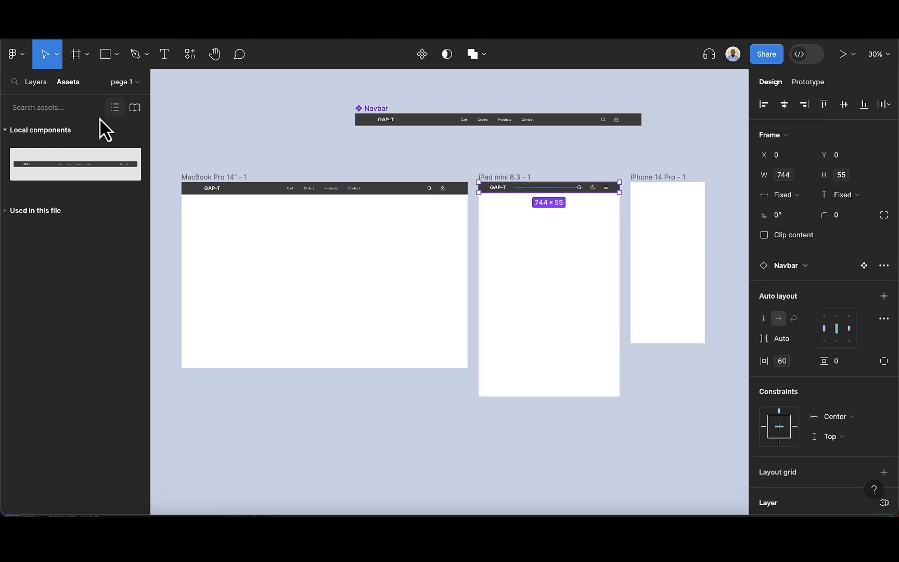
Place a Navbar component instance in the iPhone 14 Pro frame and align it to the horizontal centre and top.
drag(68, 164, 661, 200)
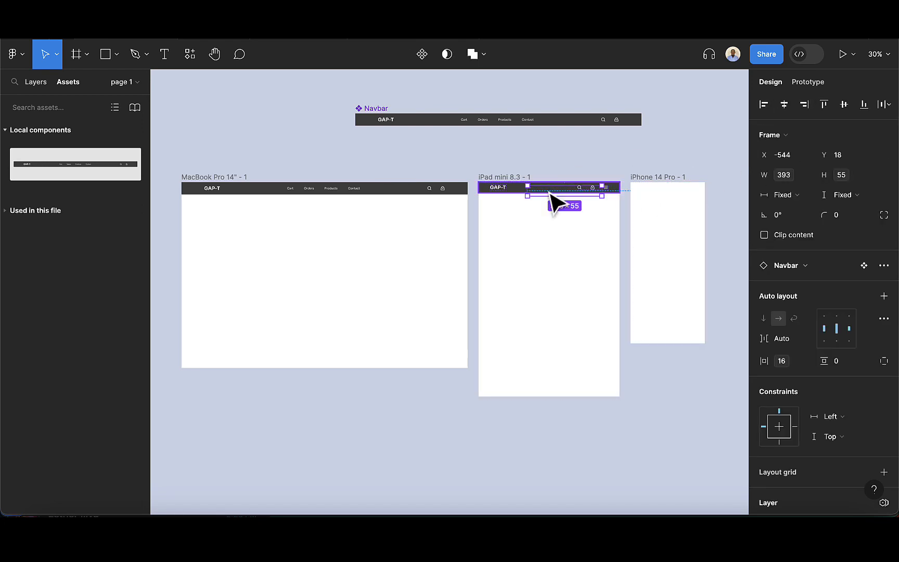
drag(574, 192, 654, 197)
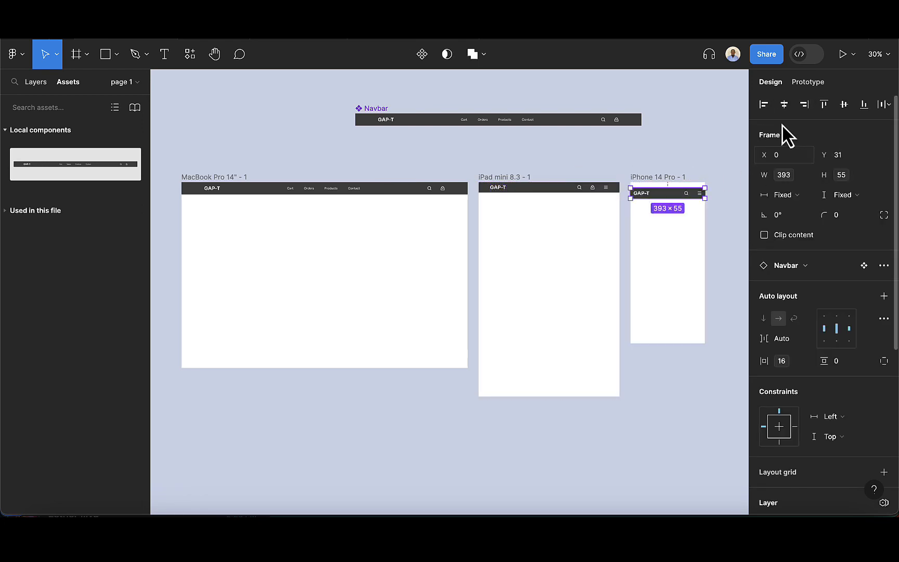
click(784, 104)
click(824, 105)
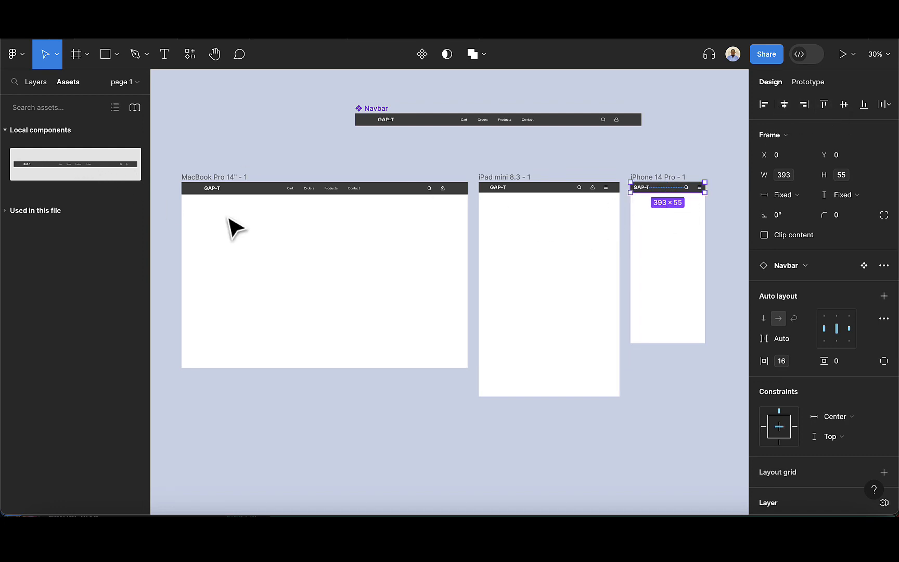
click(411, 283)
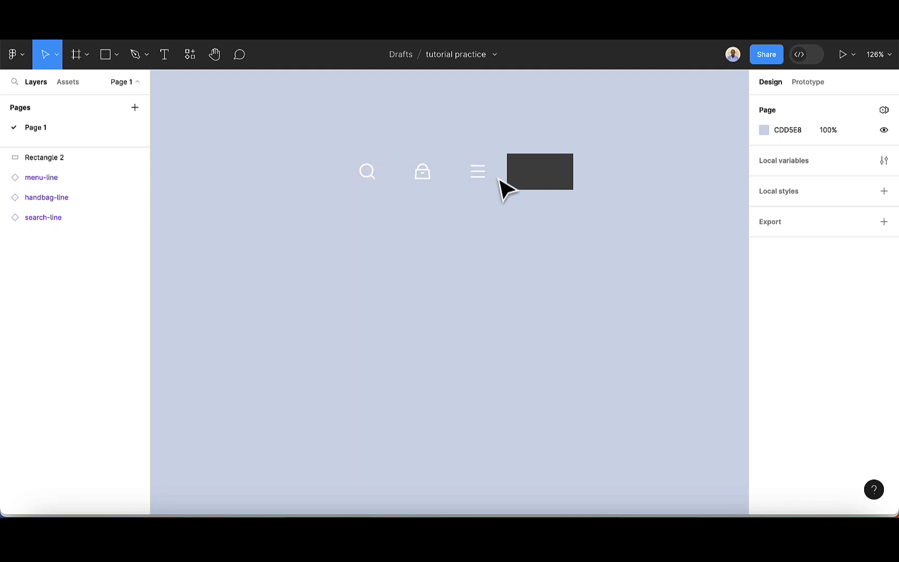
Add an iPhone 14 Pro preset frame (393 × 852) to the tutorial practice file.
click(541, 186)
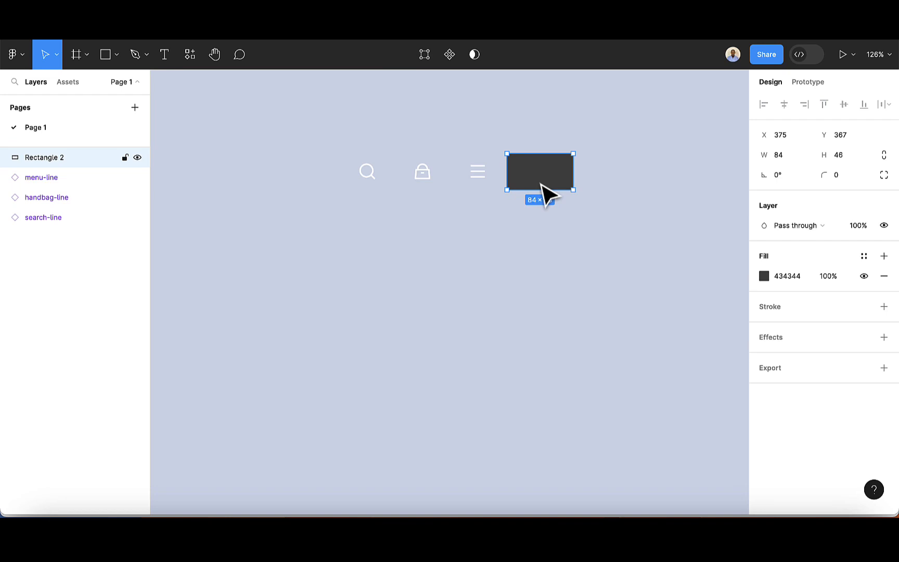
click(76, 55)
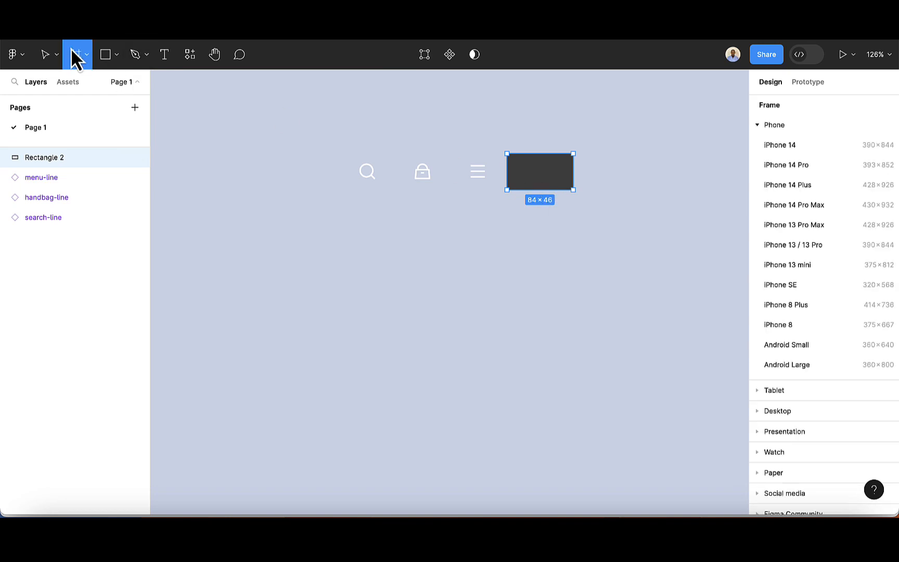
click(795, 165)
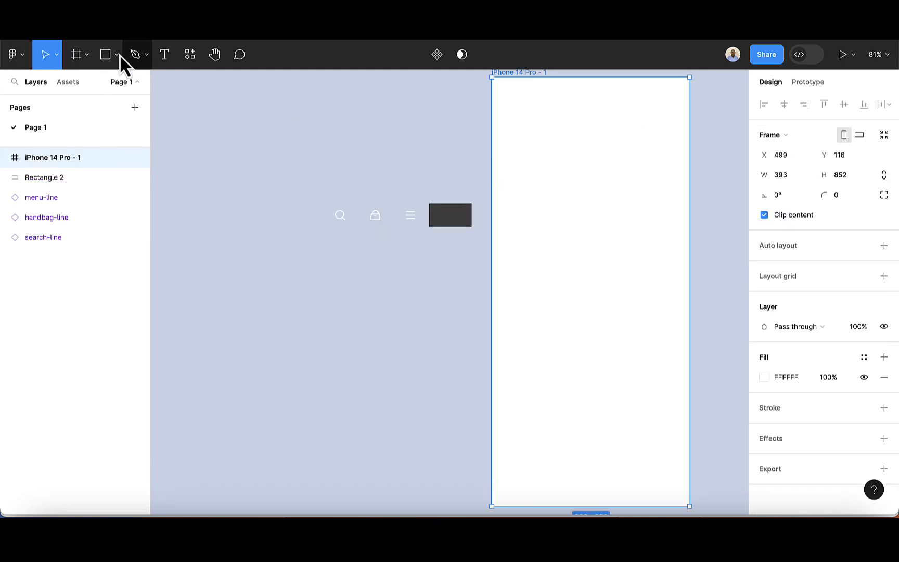
Add an iPad mini 8.3 preset frame (744 × 1133) from the tablet sizes.
click(74, 59)
click(757, 126)
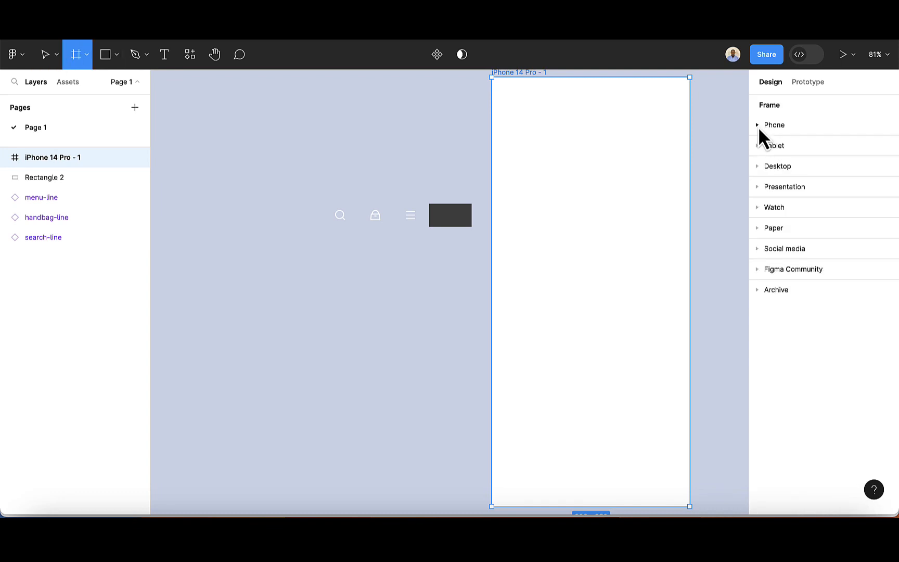
click(771, 146)
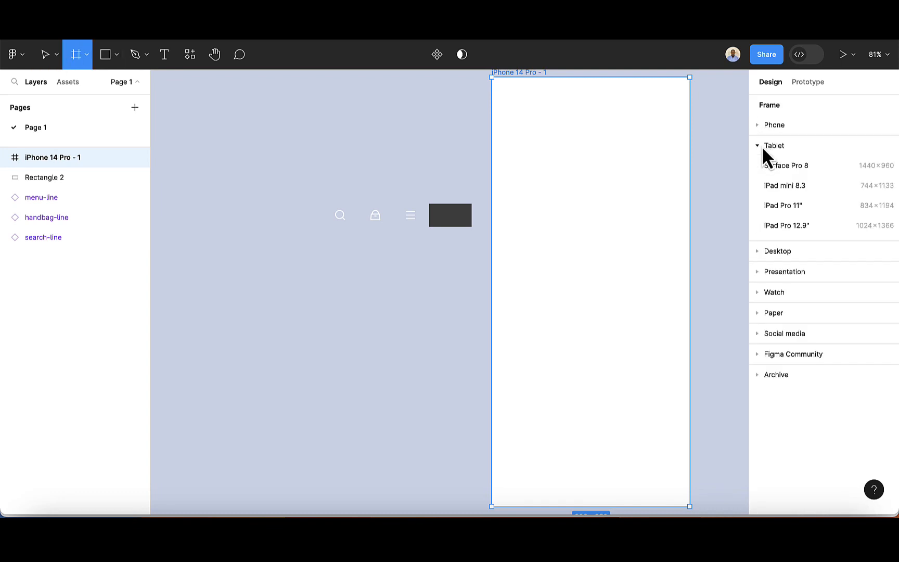
click(799, 186)
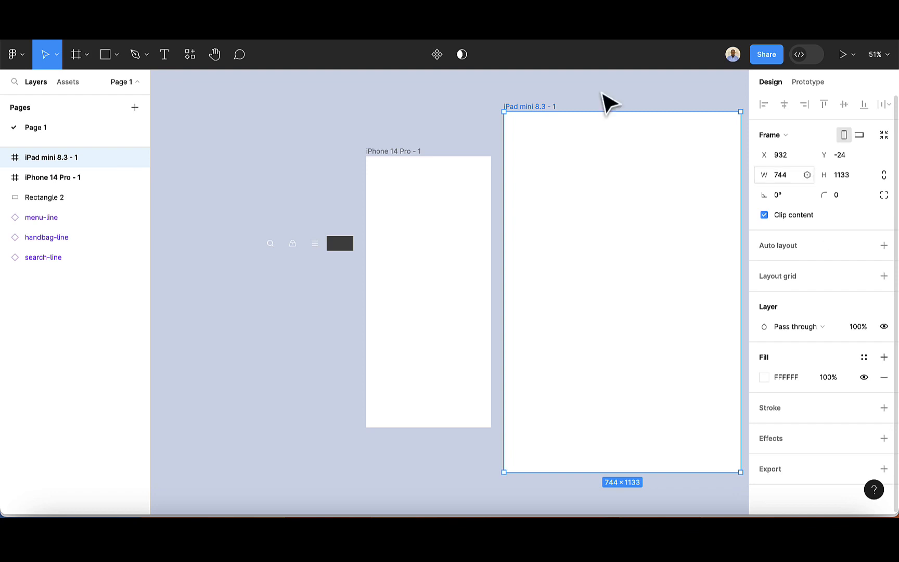
Add a MacBook Pro 14" preset frame (1512 × 982) from the desktop sizes.
click(81, 63)
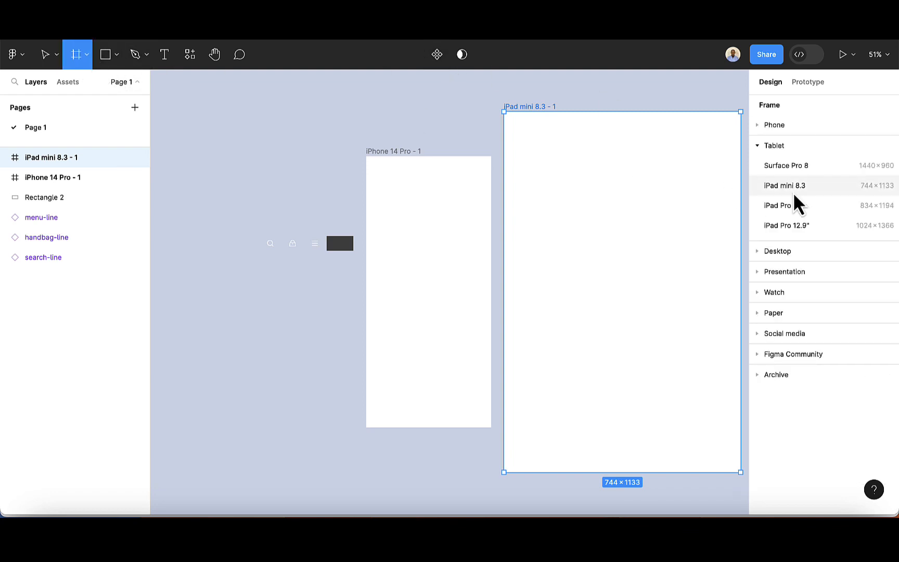
click(768, 147)
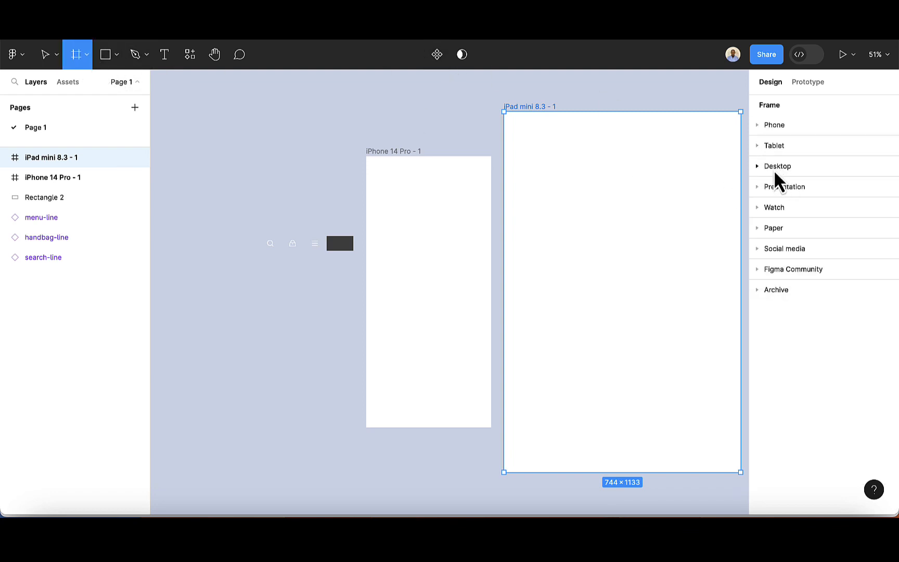
click(768, 170)
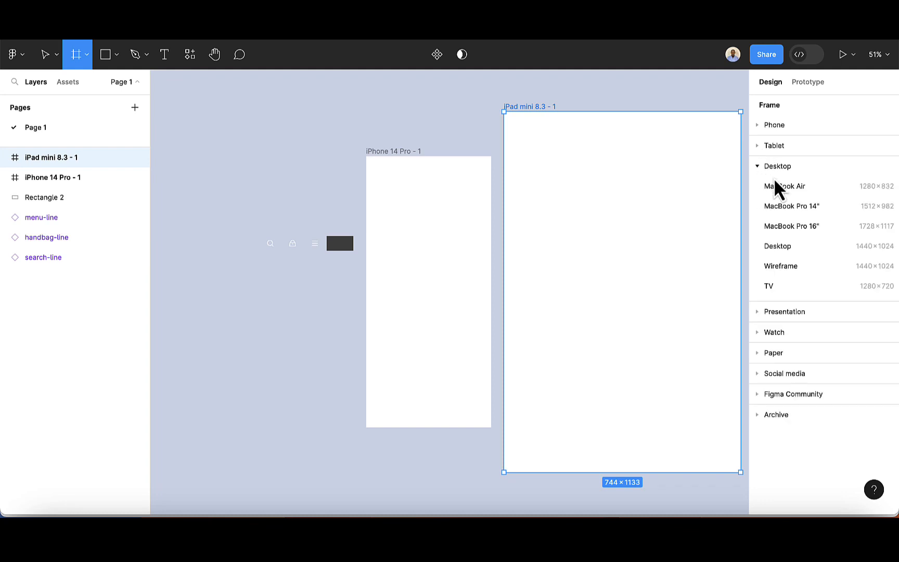
click(792, 206)
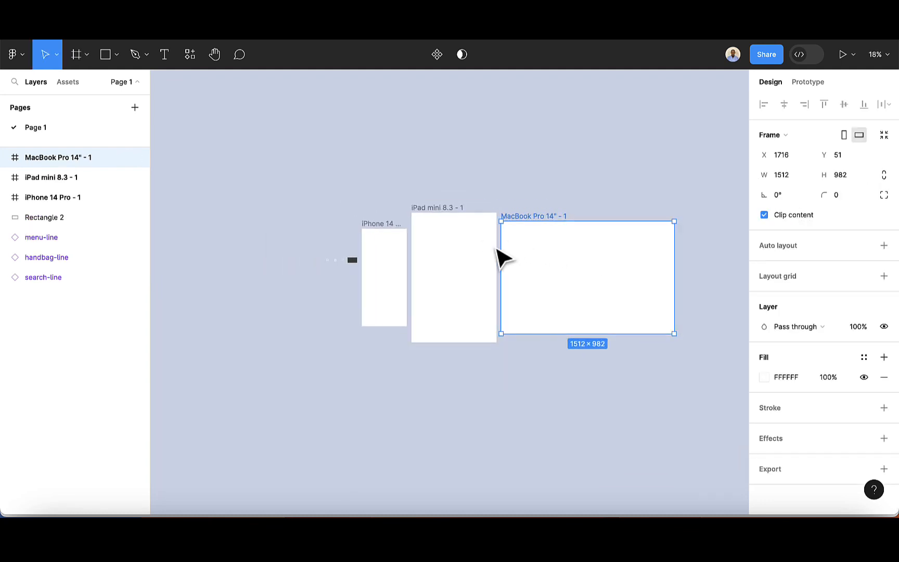
Move the iPad mini and iPhone frames so their top edges line up with the MacBook Pro frame.
mouse_move(411, 222)
mouse_down()
mouse_move(412, 241)
mouse_move(412, 227)
mouse_up()
click(319, 232)
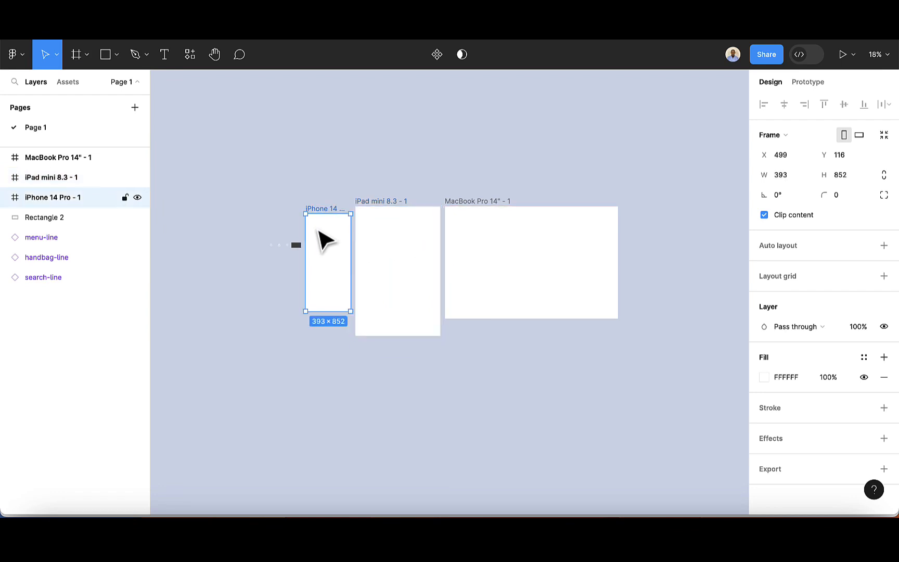
drag(324, 240, 320, 230)
Move the search, handbag and menu icons together with the dark rectangle to above the MacBook Pro frame.
drag(257, 222, 472, 168)
scroll(472, 167, up, 5)
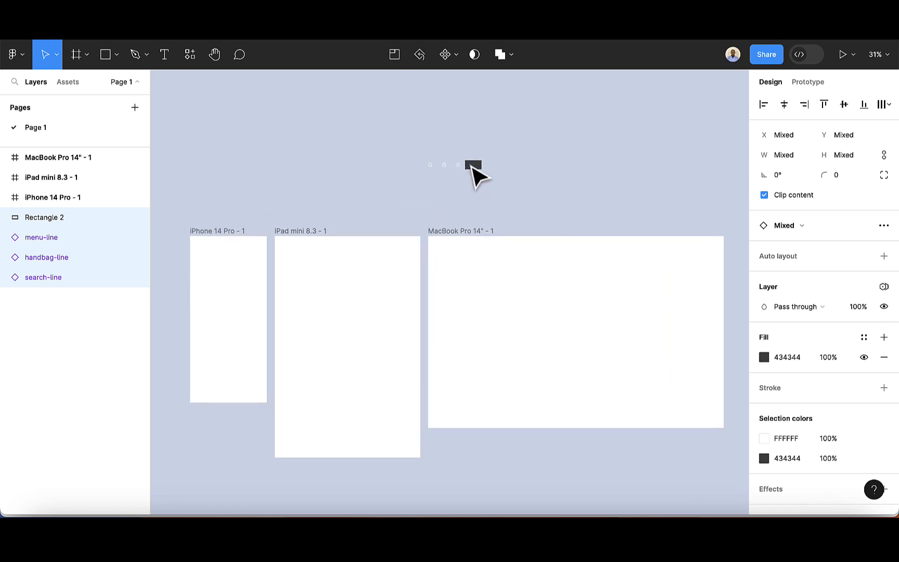
scroll(470, 167, up, 2)
scroll(470, 166, down, 2)
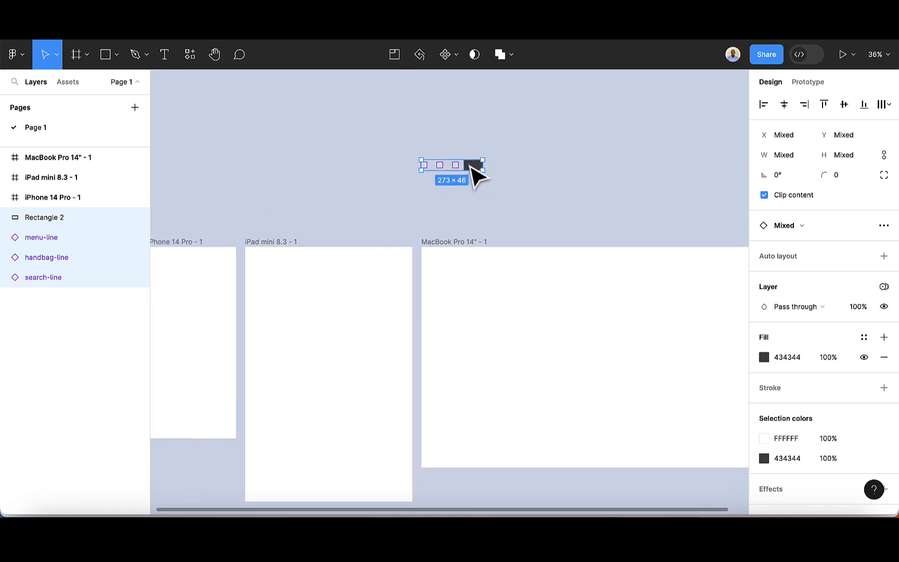
scroll(469, 167, down, 1)
scroll(469, 166, right, 1)
click(516, 147)
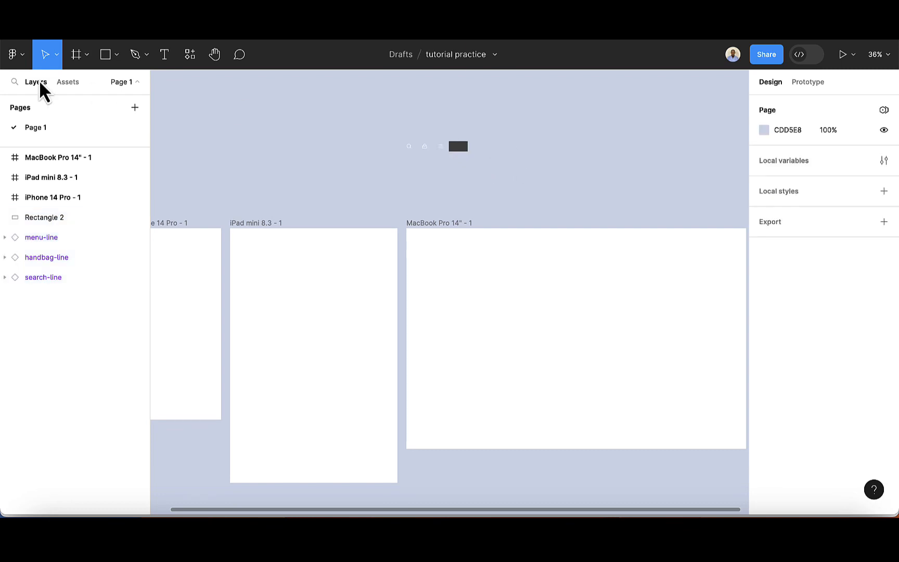
Add the text "GAP-T" on the empty canvas above the MacBook Pro frame.
click(165, 57)
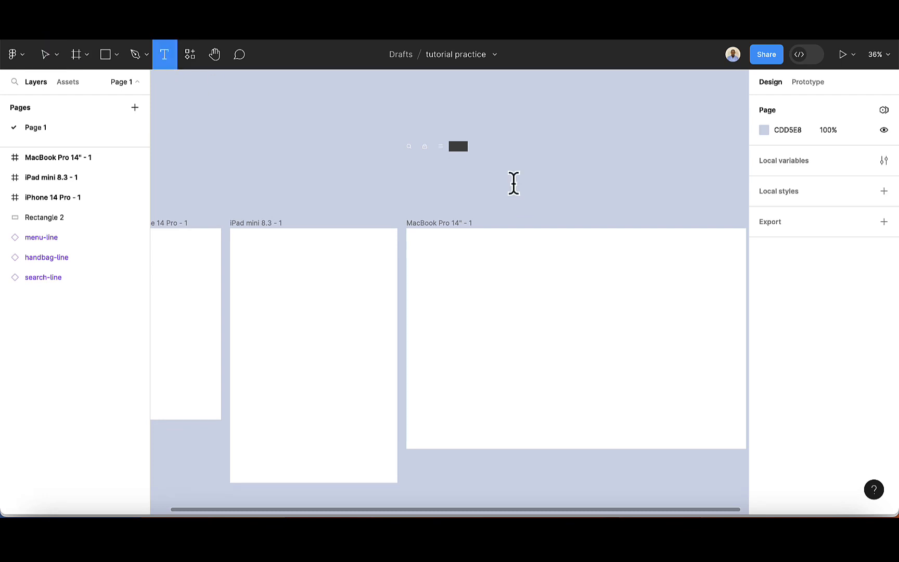
click(514, 183)
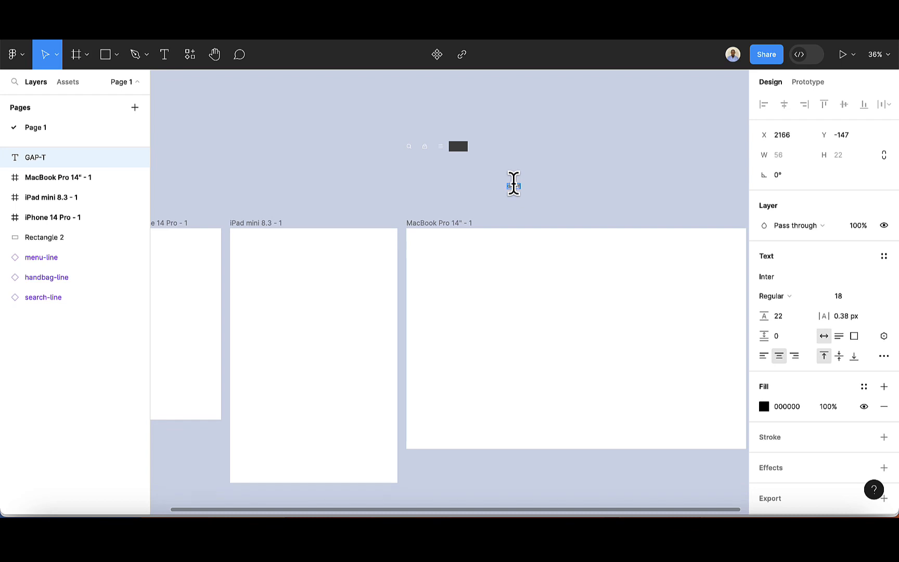
key(Escape)
Set the GAP-T text to font size 25 and weight Extra Bold.
scroll(568, 191, up, 5)
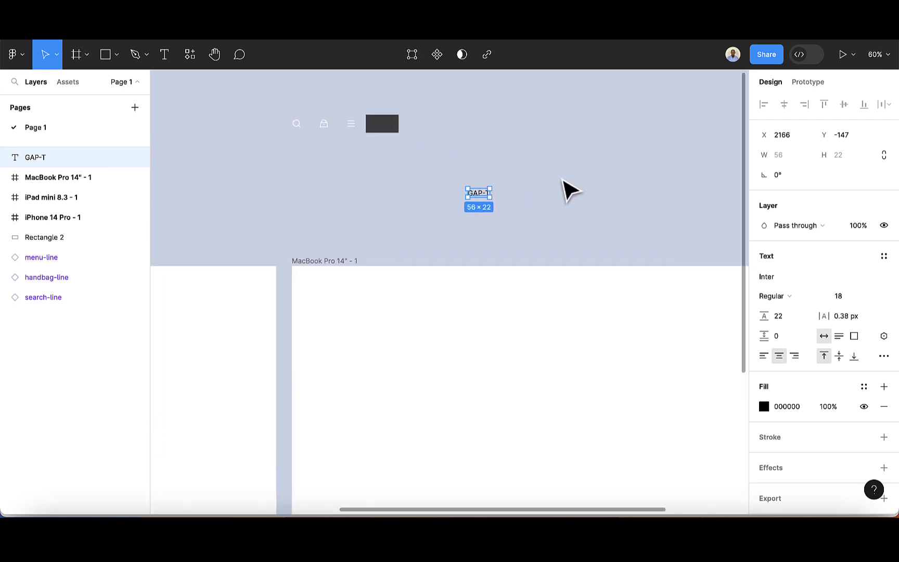
click(847, 295)
text(2156)
key(Return)
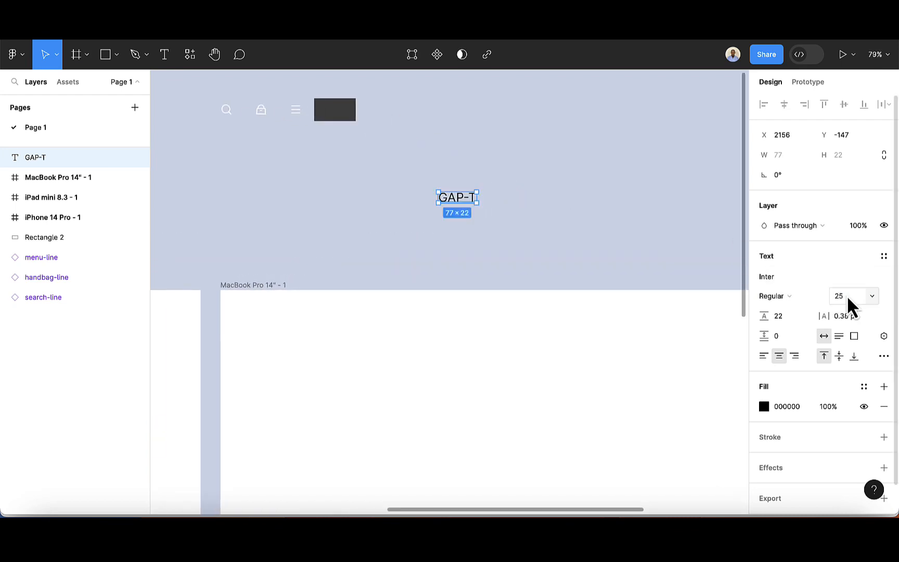
click(786, 297)
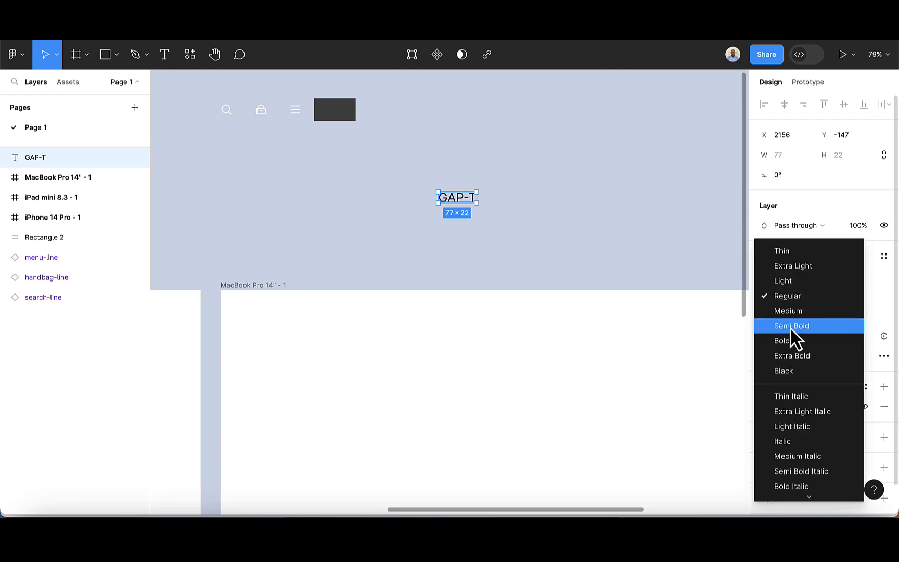
click(786, 341)
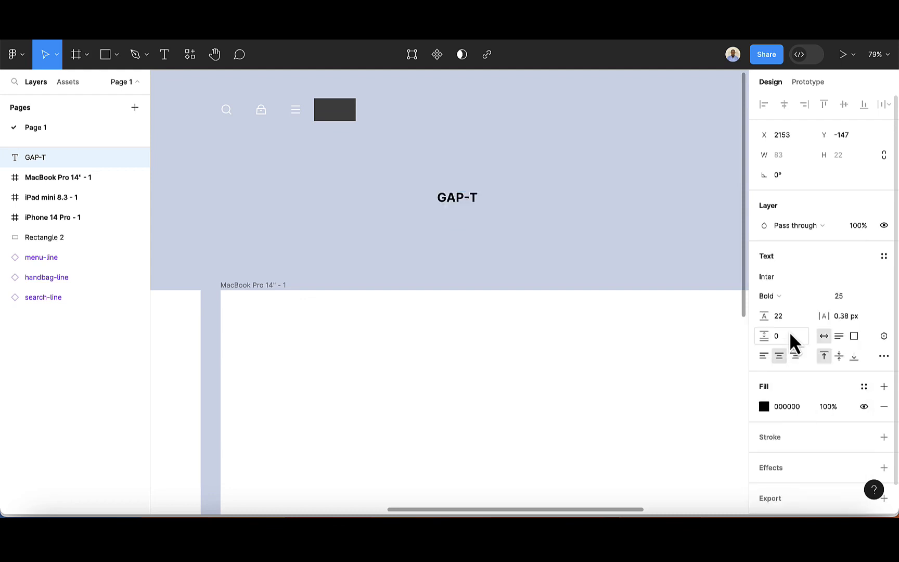
click(780, 296)
click(791, 315)
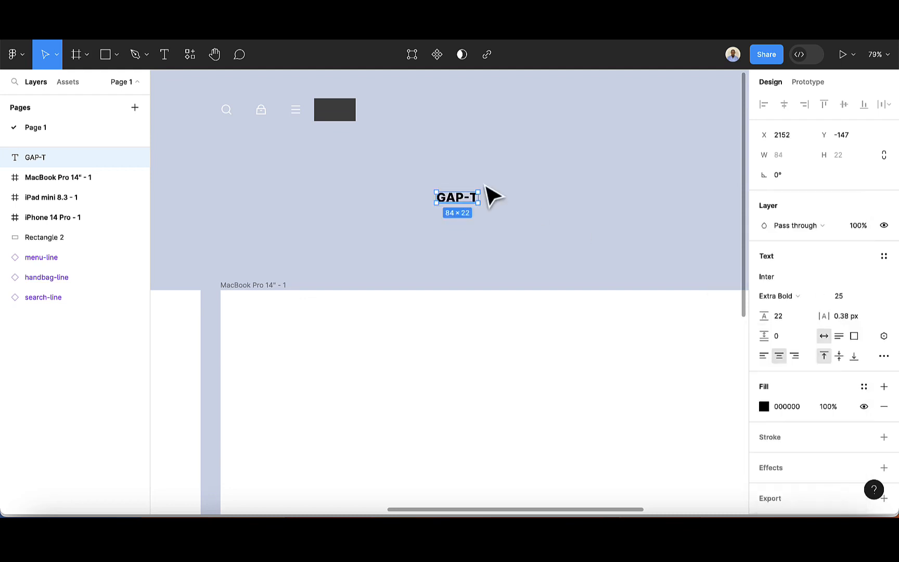
scroll(495, 208, right, 2)
click(497, 211)
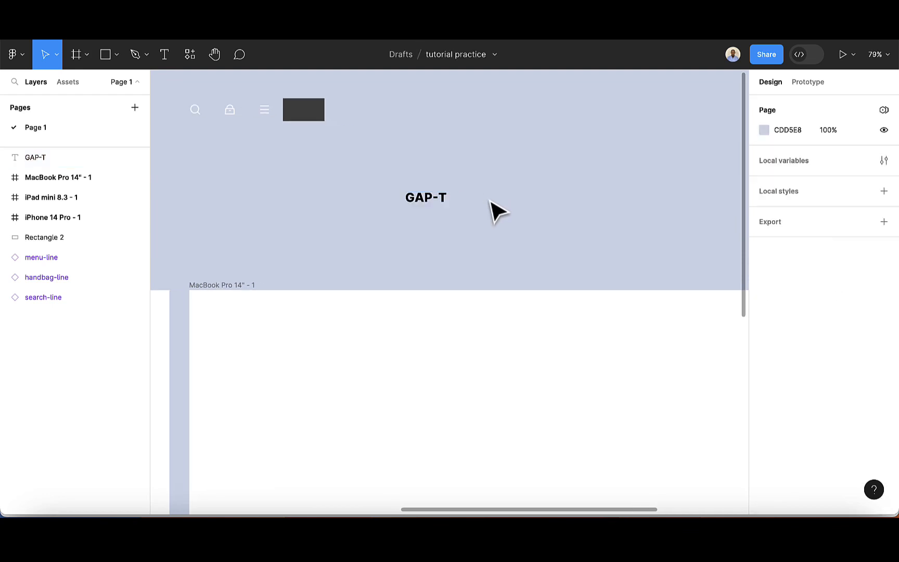
Add the text "Cart" beside the GAP-T logo text and set its font size to 15.
click(167, 55)
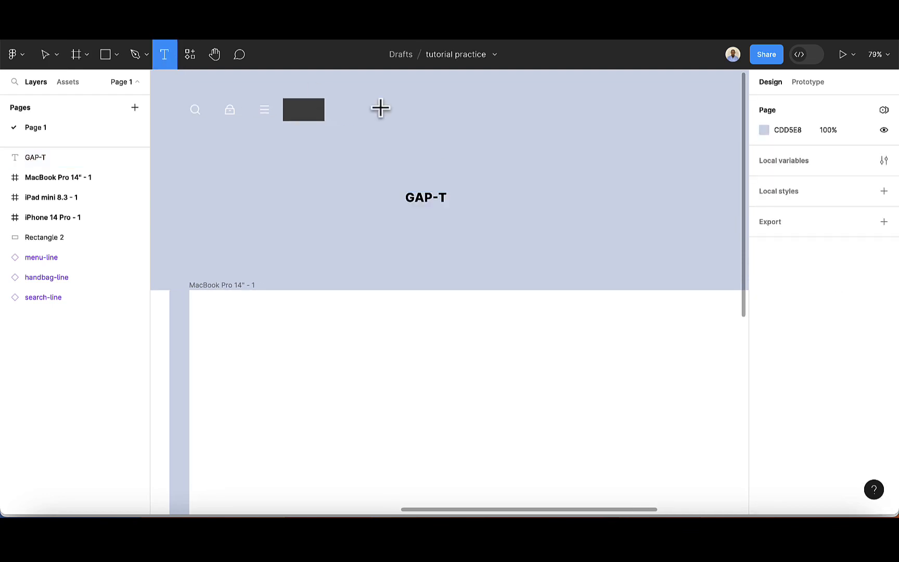
click(505, 196)
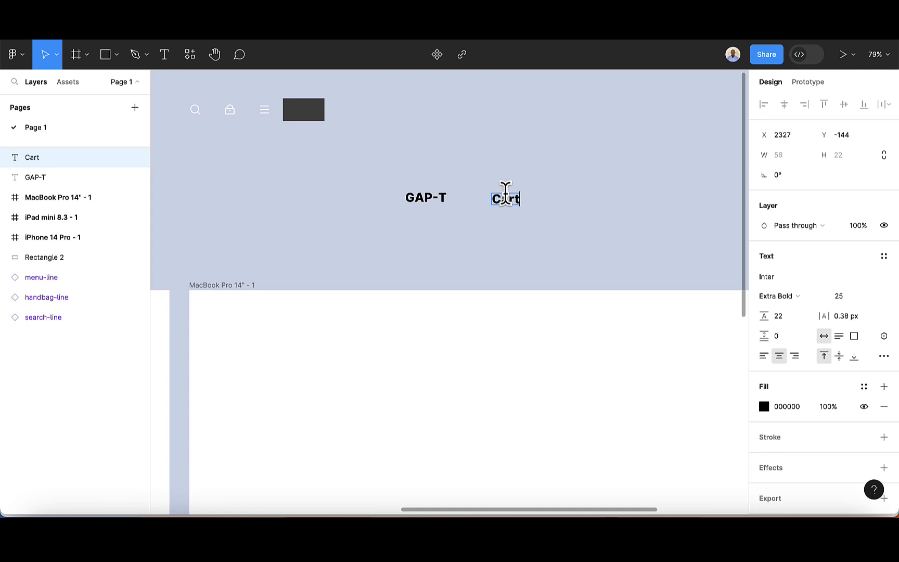
key(Escape)
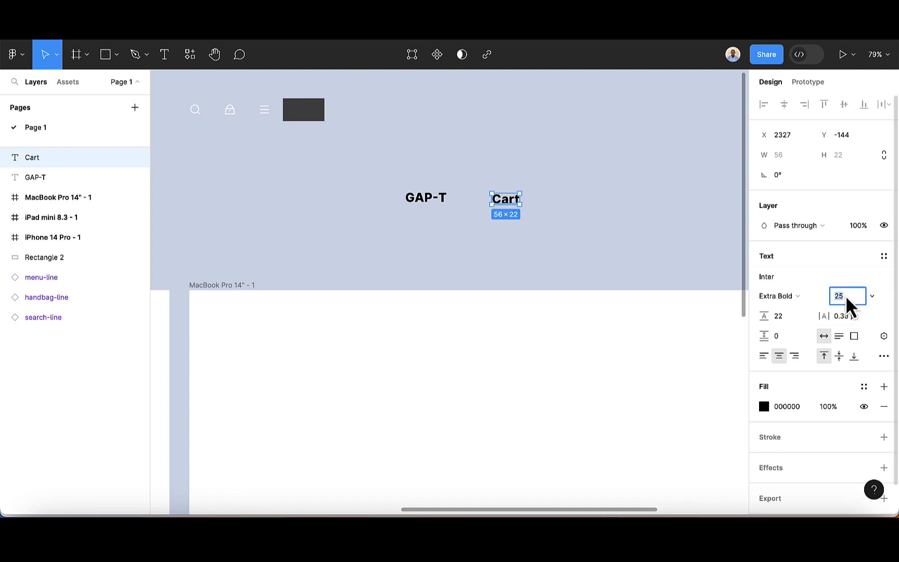
click(845, 295)
text(16)
key(Return)
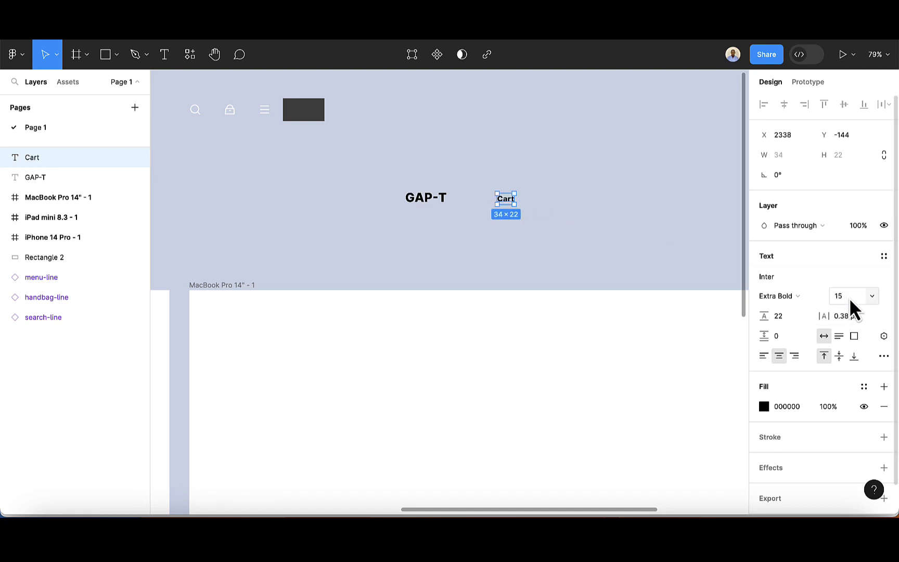
Set the Cart text's weight to Medium and duplicate it alongside, changing the copy's text to "Orders".
click(789, 295)
click(789, 251)
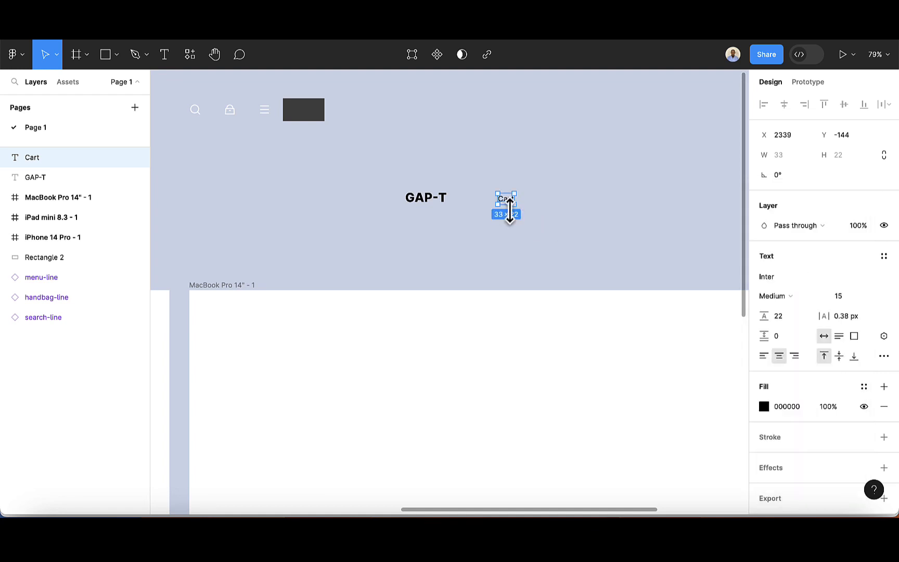
scroll(512, 218, up, 5)
scroll(512, 212, up, 1)
key(ctrl+d)
drag(512, 207, 581, 203)
double_click(571, 192)
key(BackSpace)
text(O)
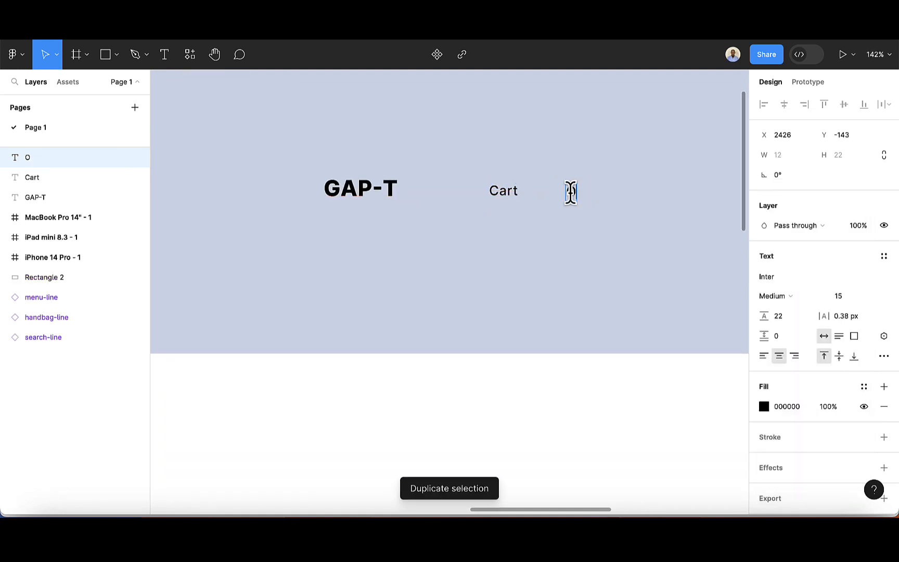
text(rders)
key(Escape)
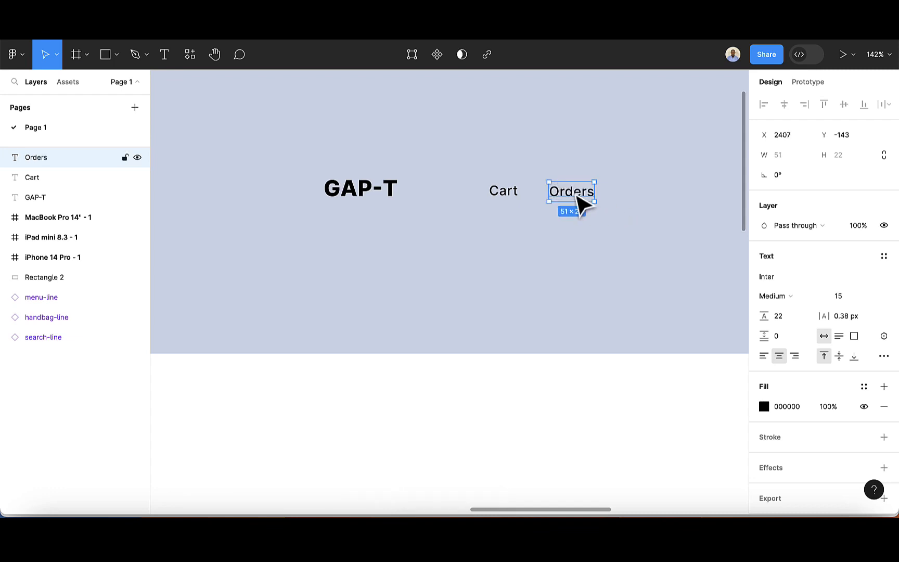
Duplicate the Orders text, place the copy beside it in the same row and change its text to "Product".
key(ctrl+d)
drag(580, 203, 656, 203)
double_click(649, 192)
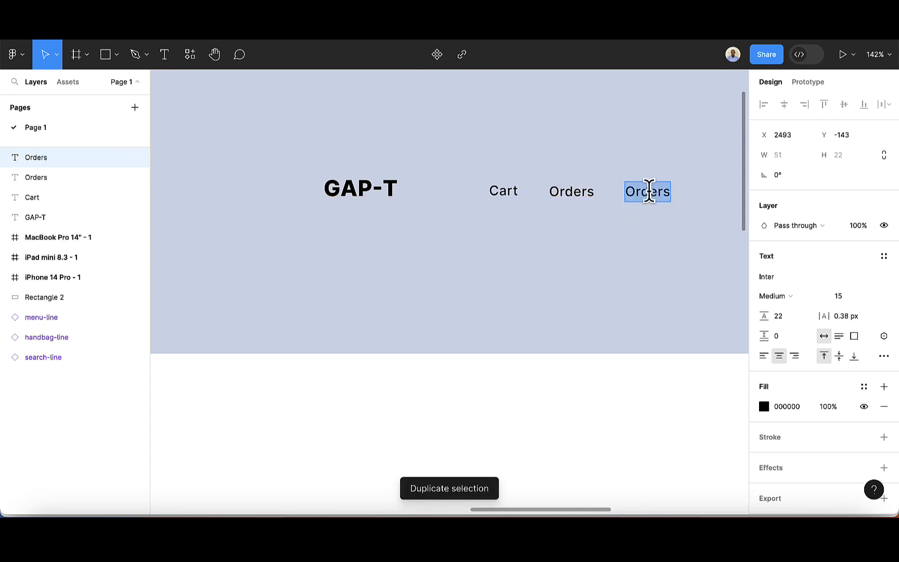
key(BackSpace)
text(Product)
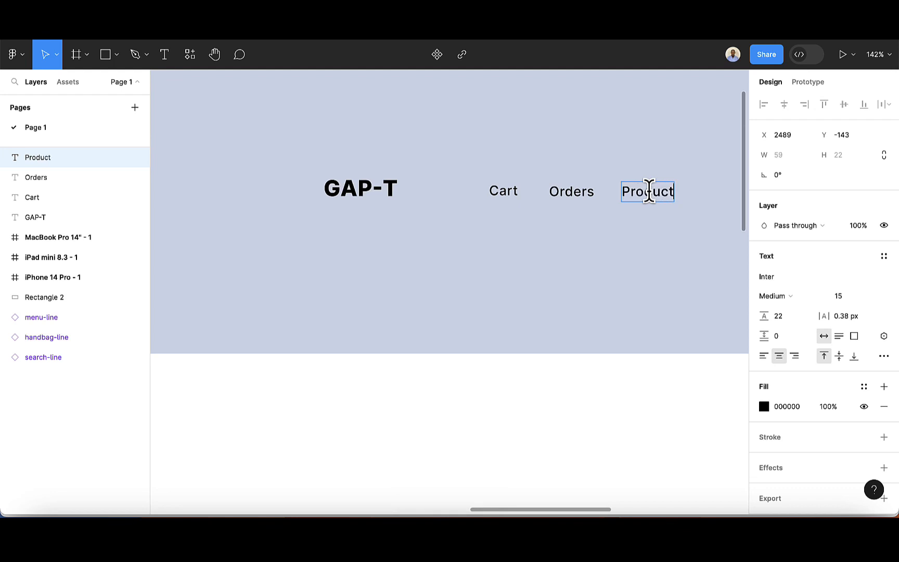
key(Escape)
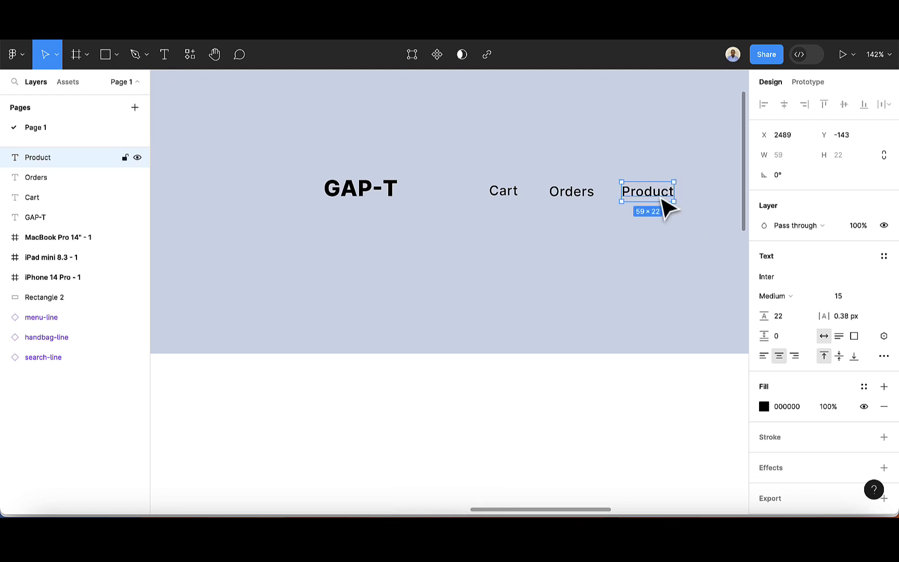
Duplicate the Product text, place the copy beside it and change its text to "Contact".
key(ctrl+d)
drag(657, 199, 742, 200)
scroll(702, 203, right, 4)
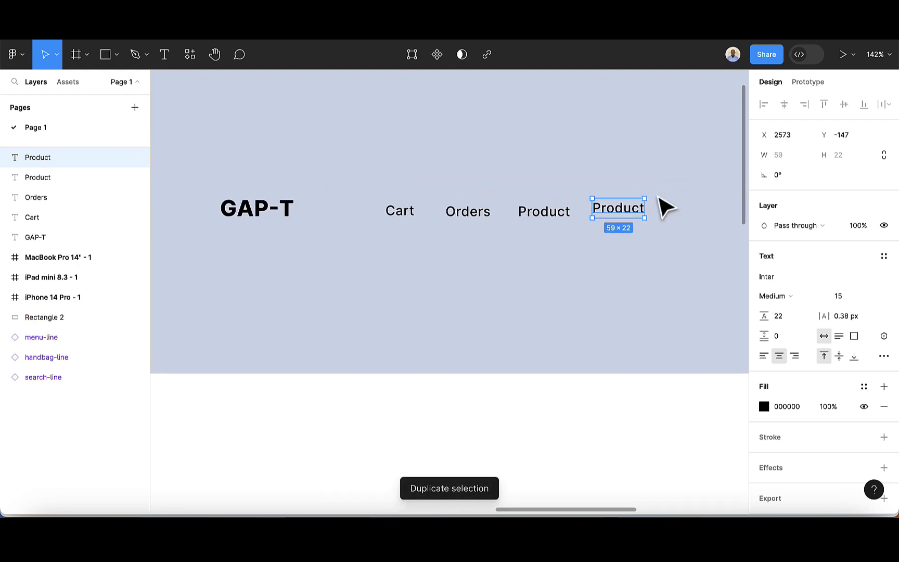
double_click(622, 213)
key(BackSpace)
text(Contact)
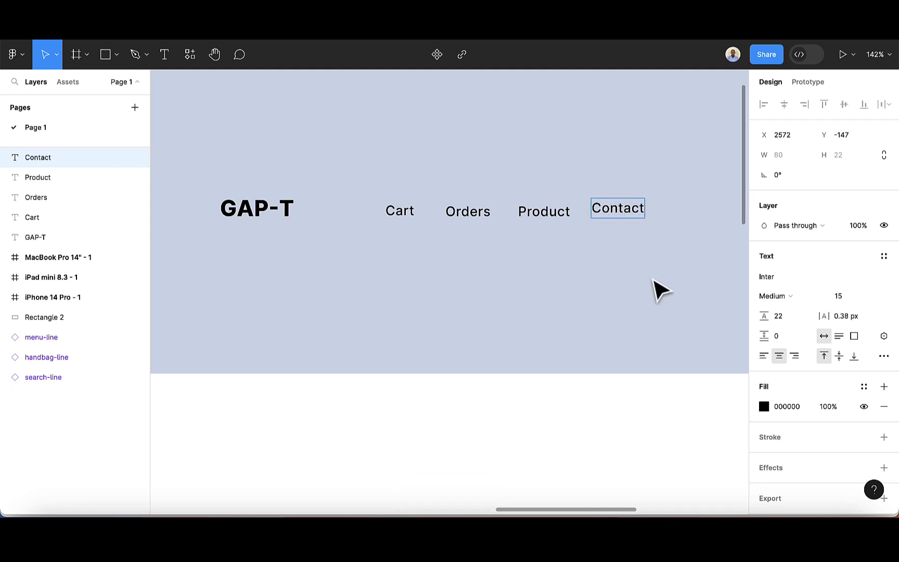
key(Escape)
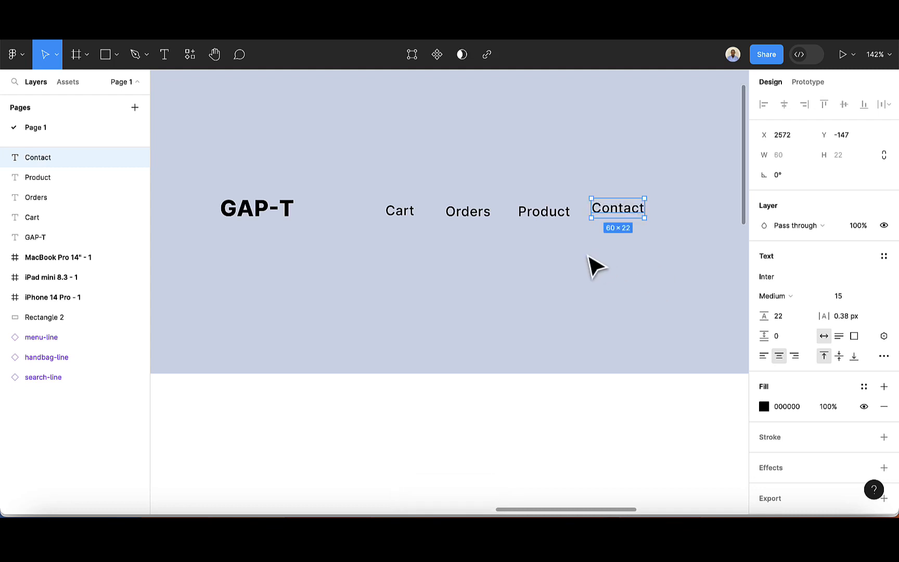
Wrap the Cart, Orders, Product and Contact texts in a horizontal auto layout with centred alignment.
scroll(594, 262, down, 5)
click(443, 217)
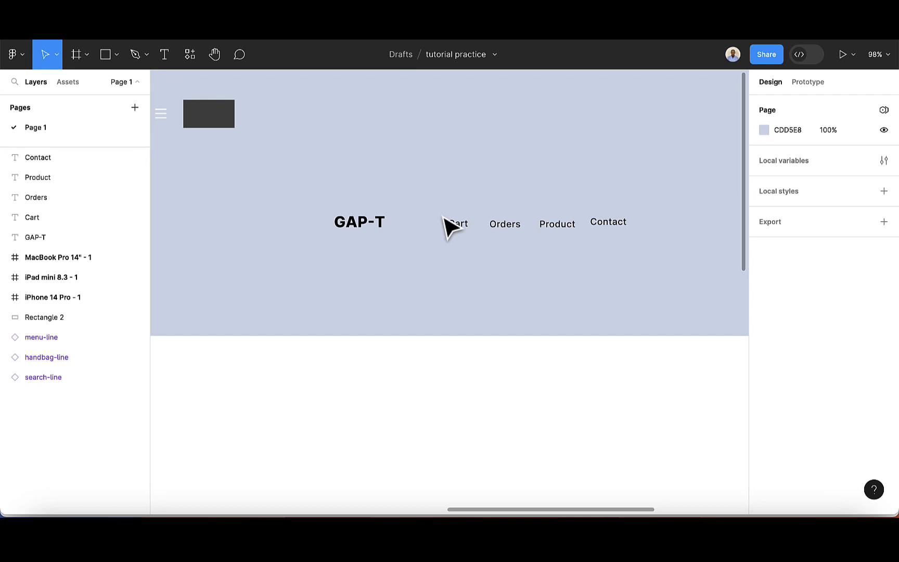
drag(441, 202, 645, 256)
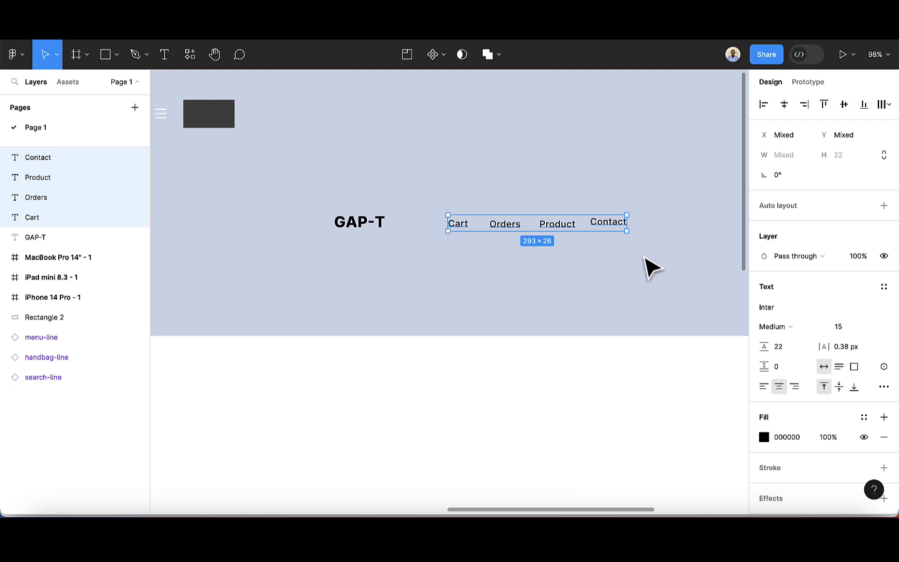
key(shift+a)
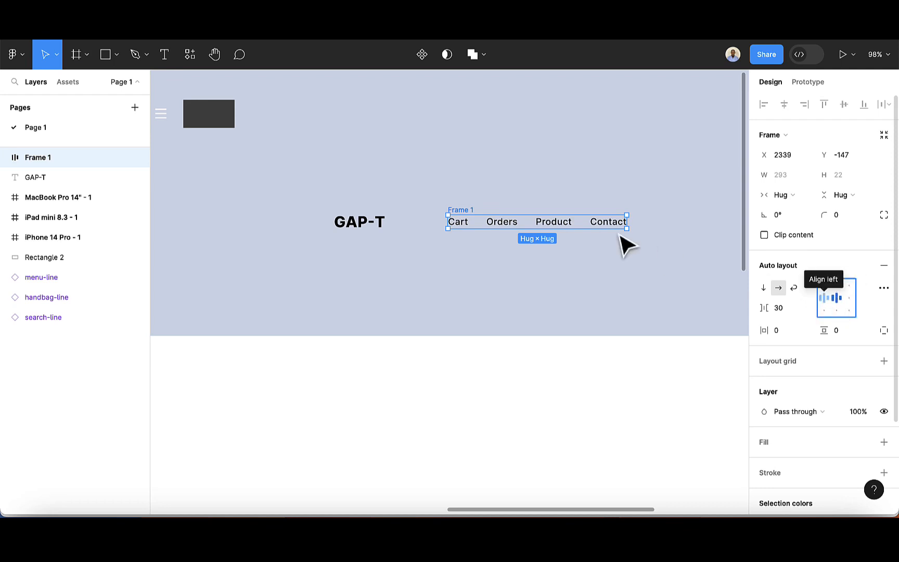
Move the search, handbag and menu icons beside the Contact link and wrap them in a horizontal, centre-aligned auto layout.
ctrl+scroll(604, 238, down, 5)
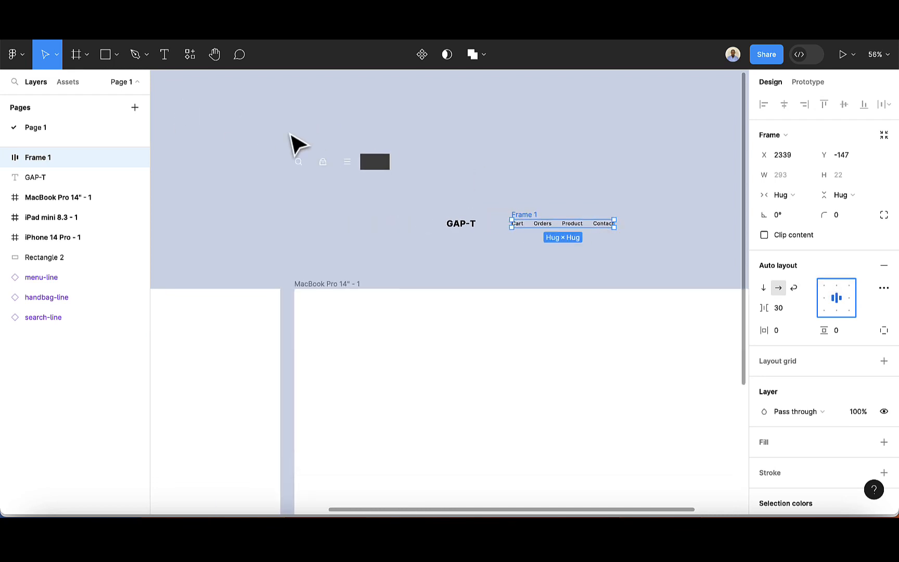
drag(287, 154, 672, 225)
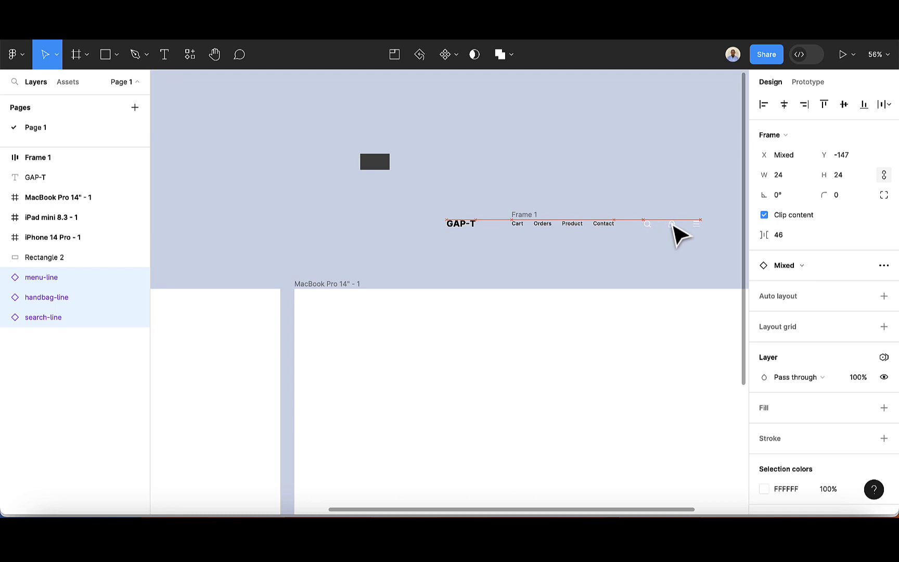
scroll(672, 225, up, 5)
scroll(674, 226, right, 2)
scroll(606, 222, down, 3)
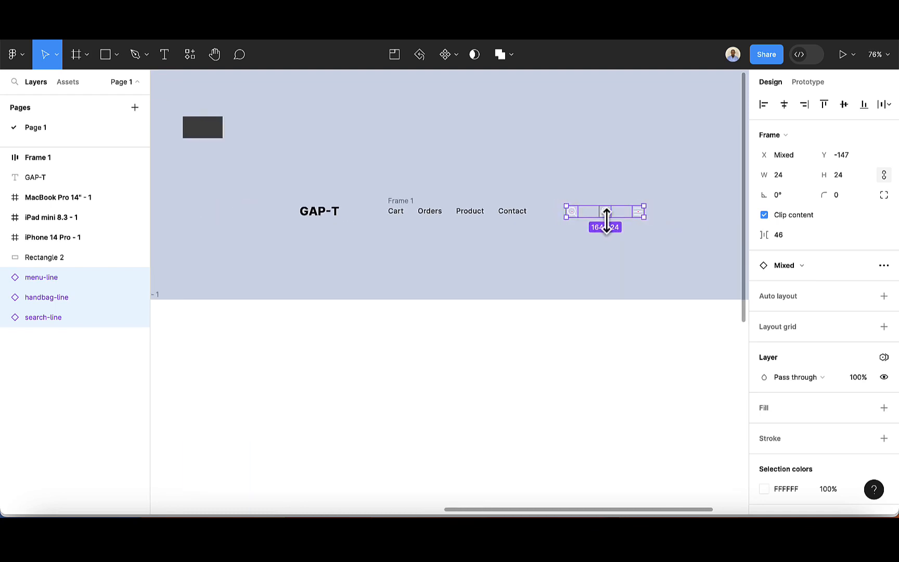
click(598, 243)
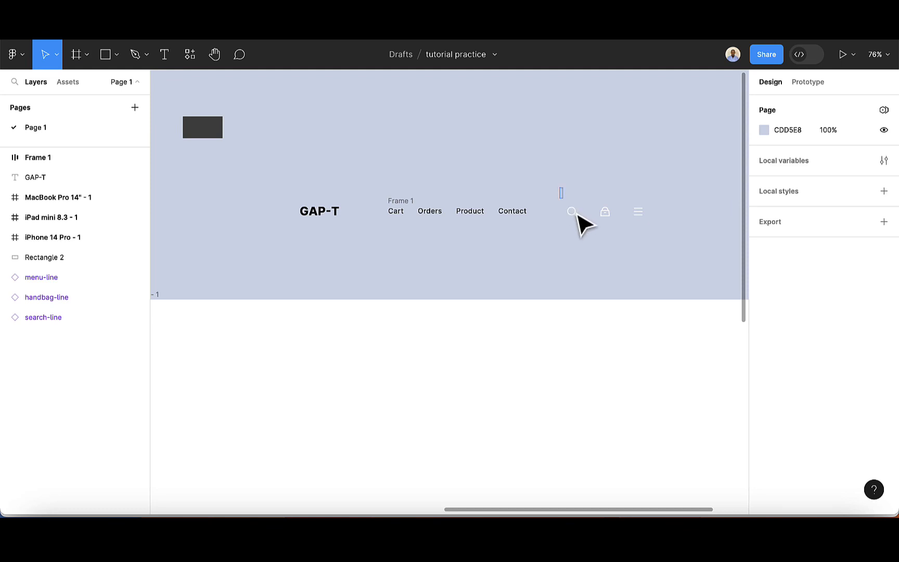
drag(558, 188, 653, 240)
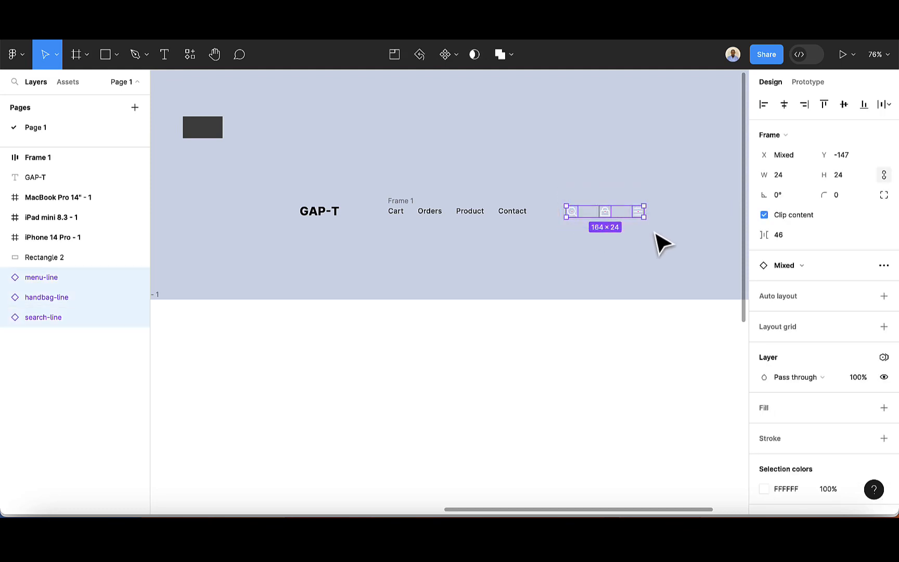
key(shift+a)
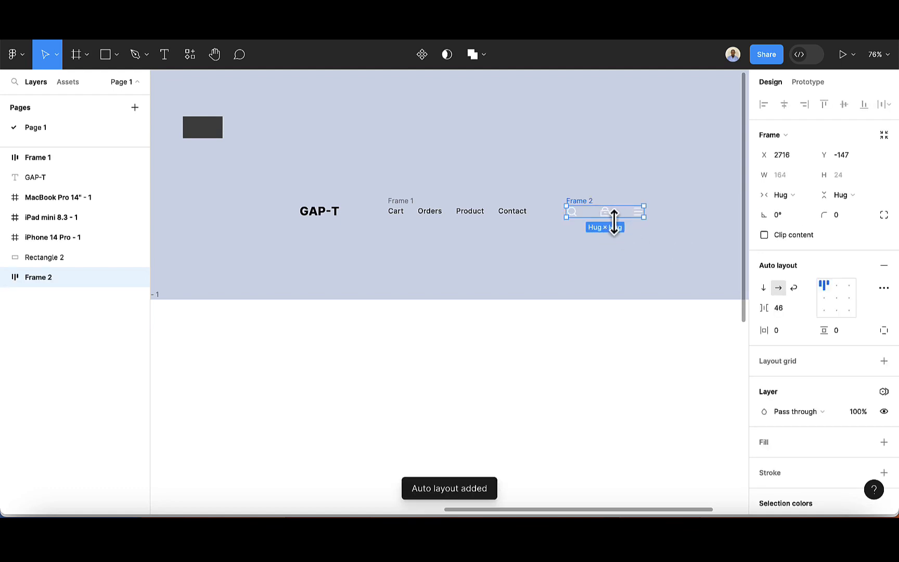
click(836, 298)
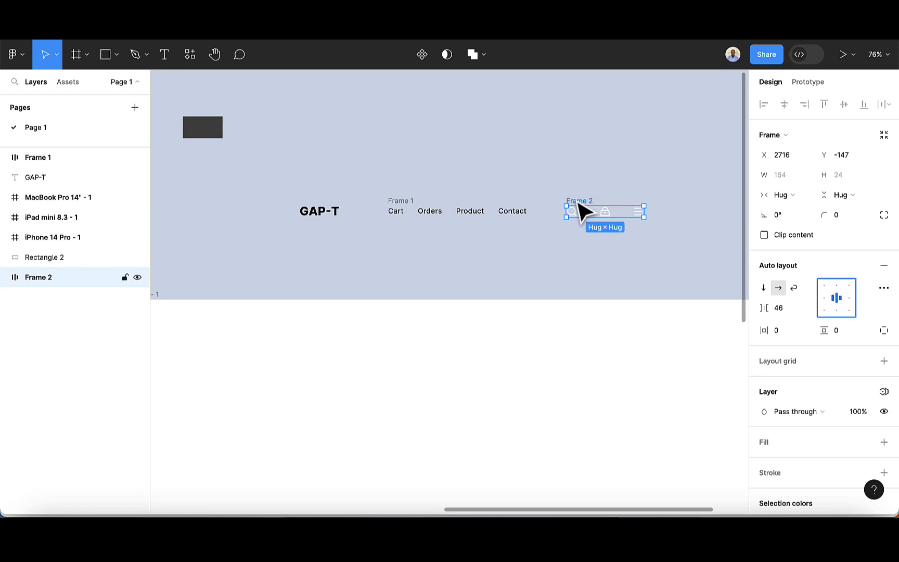
Combine the GAP-T logo, the links frame and the icons frame into one horizontal auto layout.
click(398, 210)
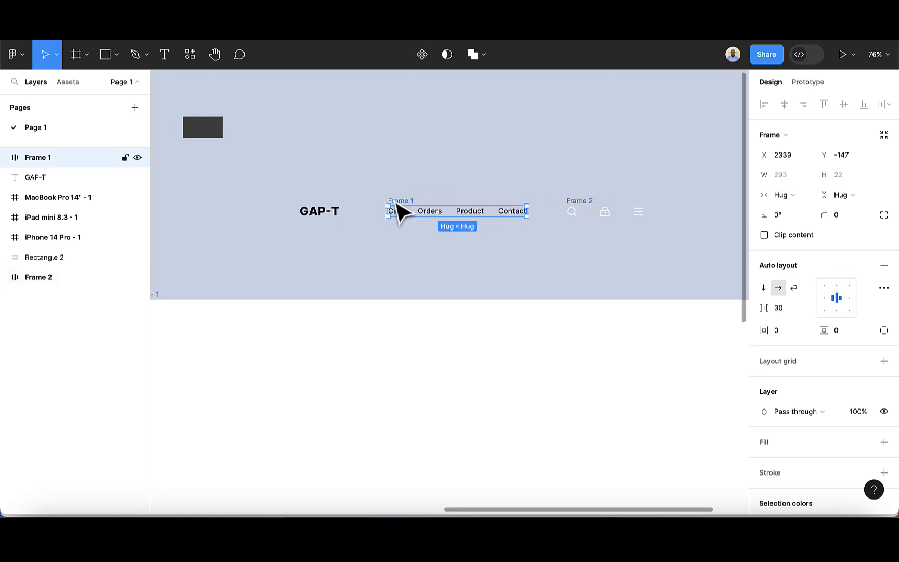
click(316, 216)
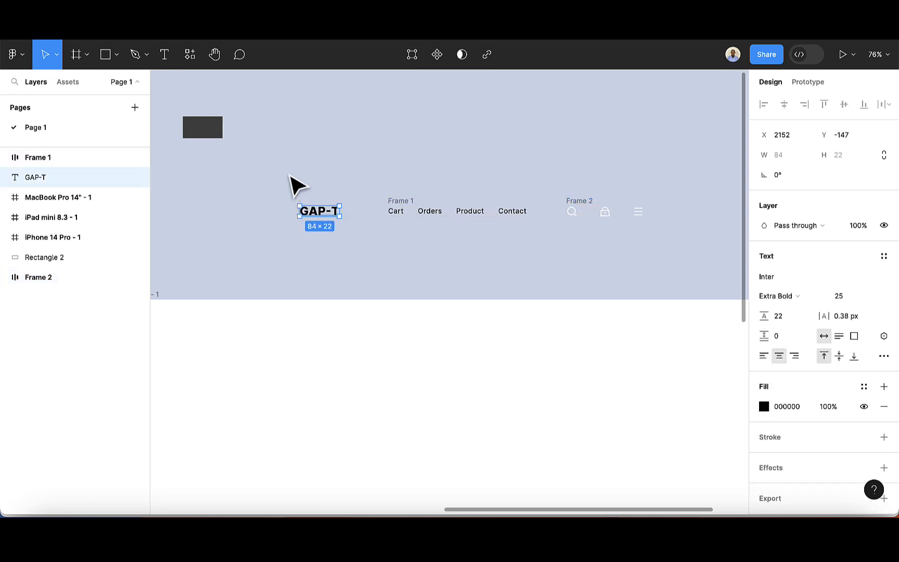
drag(279, 171, 675, 255)
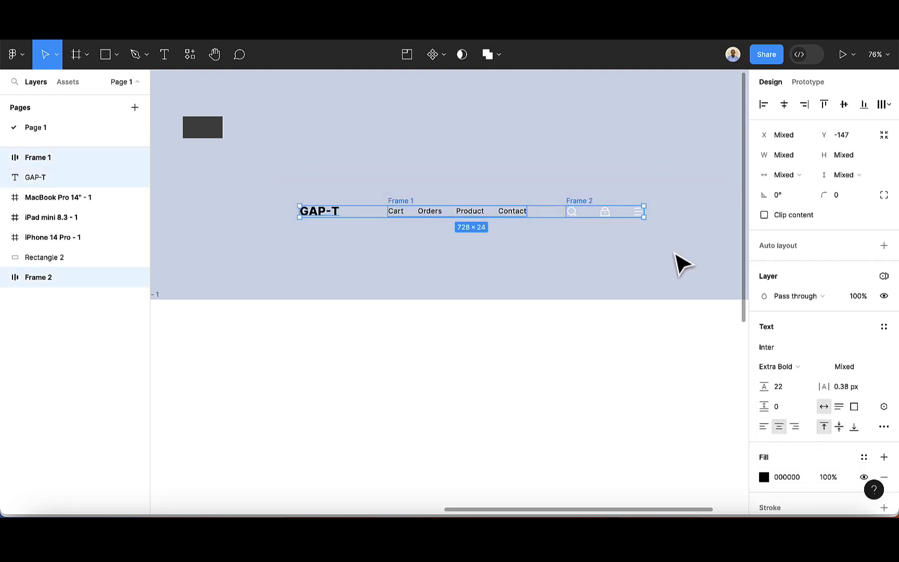
key(shift+a)
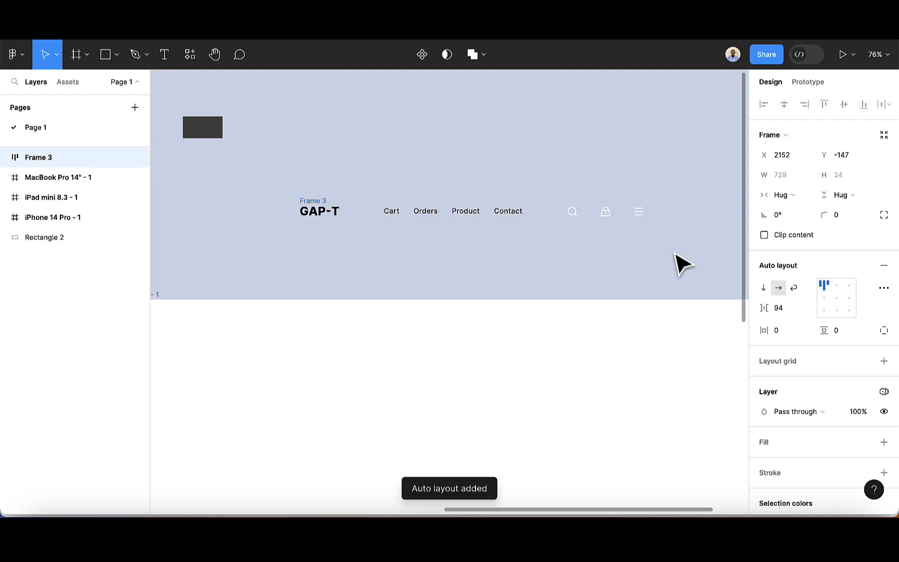
Add a fill to the combined navbar frame and set it to the dark grey document color 434344.
scroll(426, 221, down, 3)
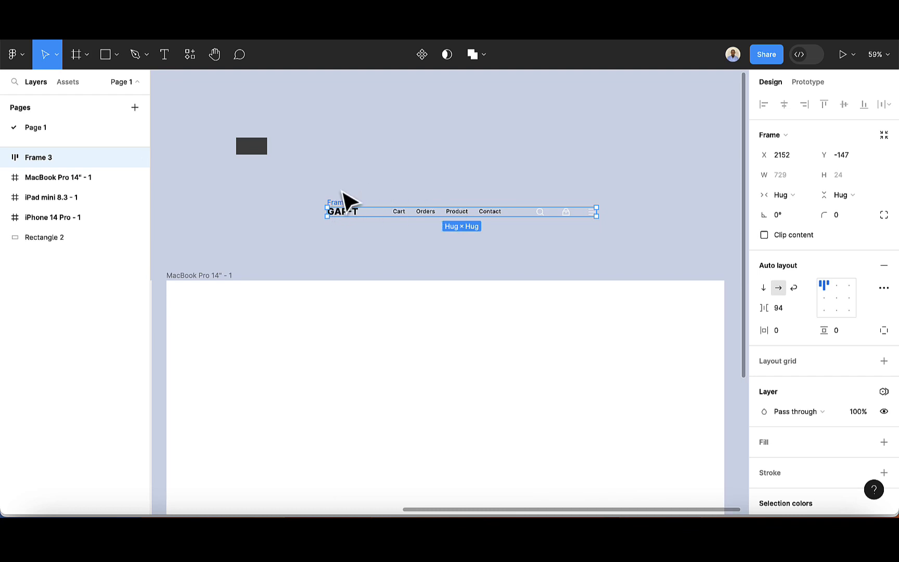
scroll(347, 200, right, 2)
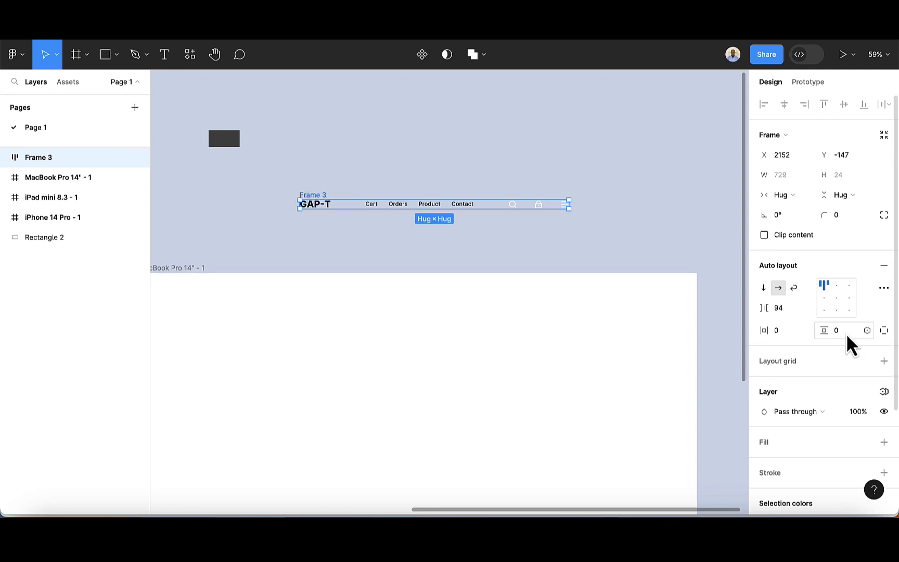
click(884, 442)
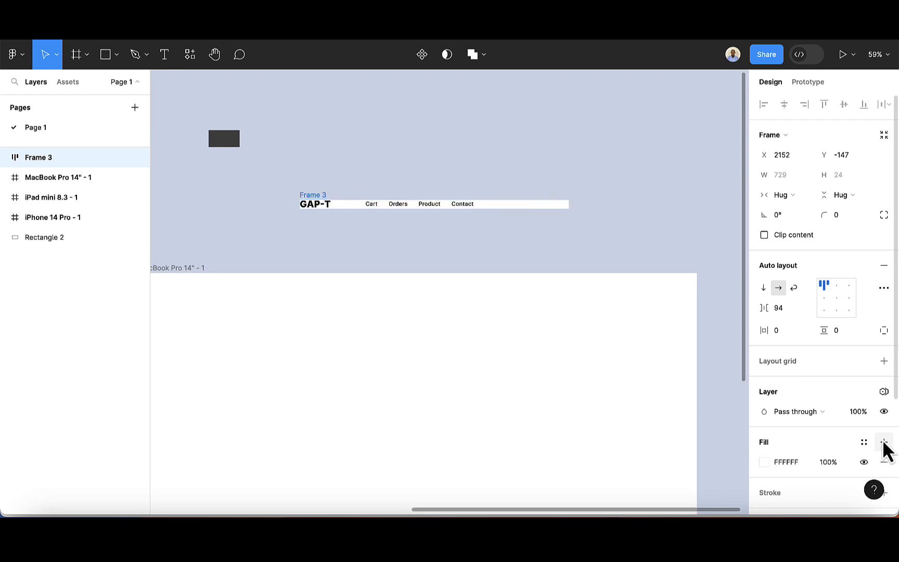
click(764, 462)
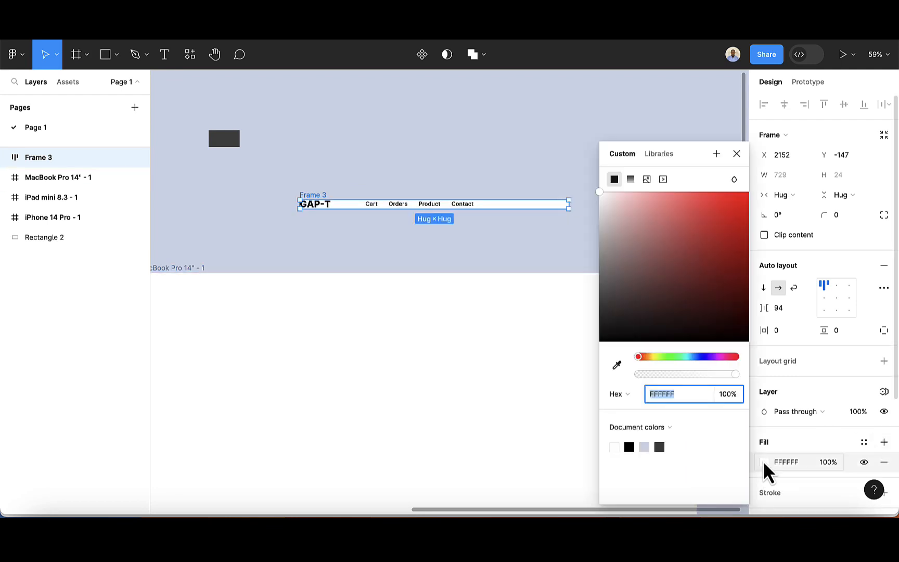
click(644, 447)
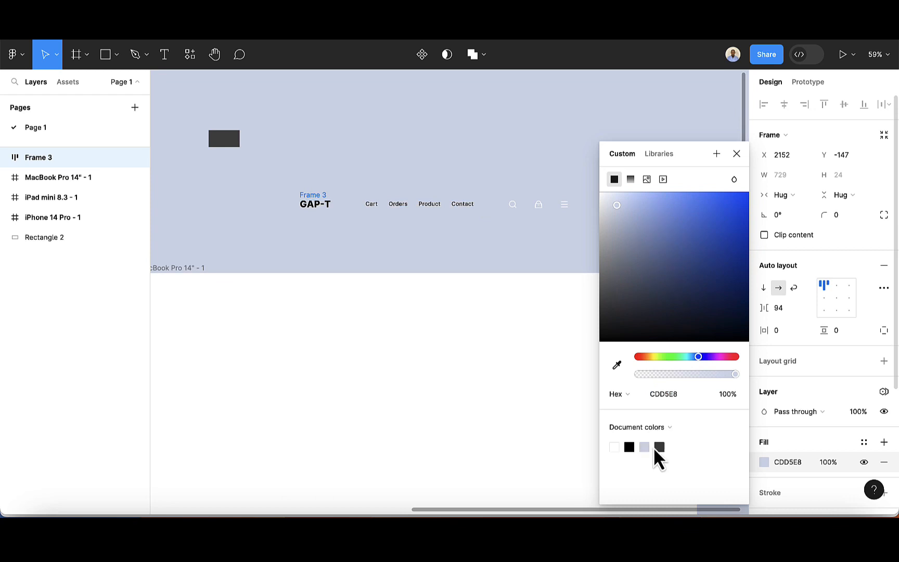
click(659, 447)
click(740, 156)
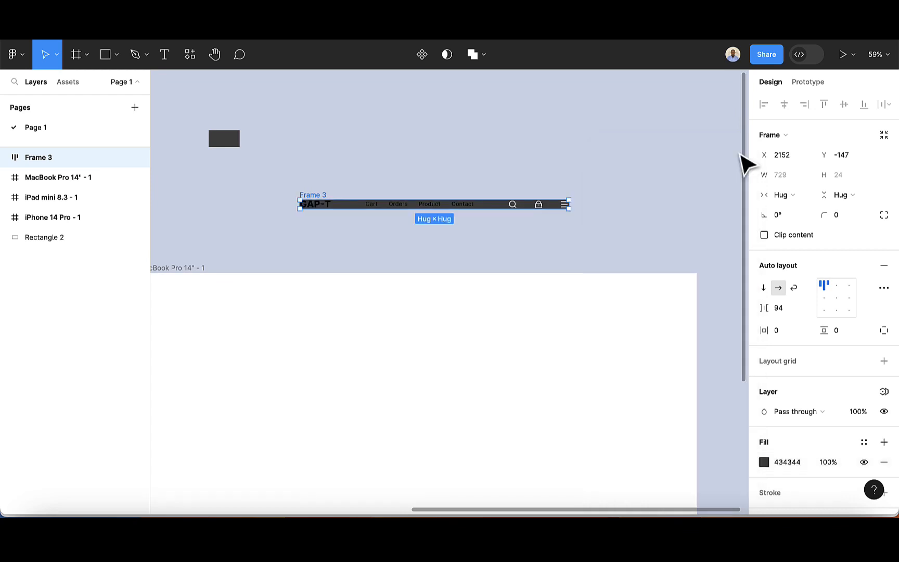
Deselect the navbar frame and open the page's local variables.
scroll(457, 245, up, 3)
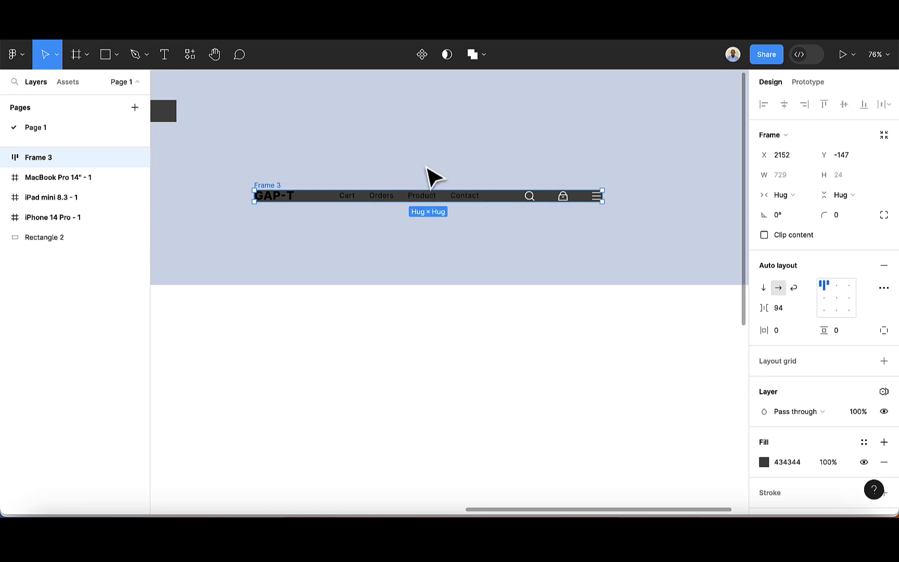
click(423, 139)
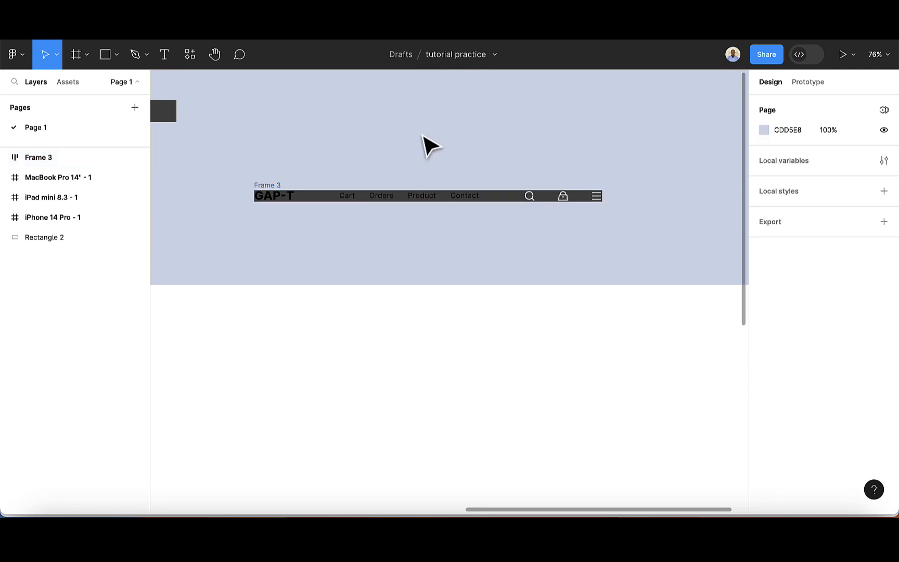
scroll(423, 139, down, 1)
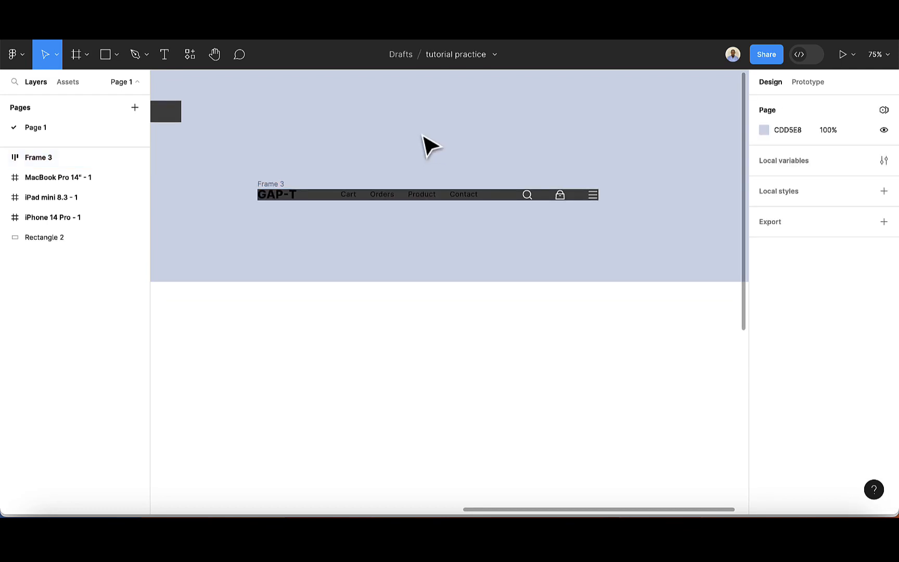
scroll(423, 139, down, 3)
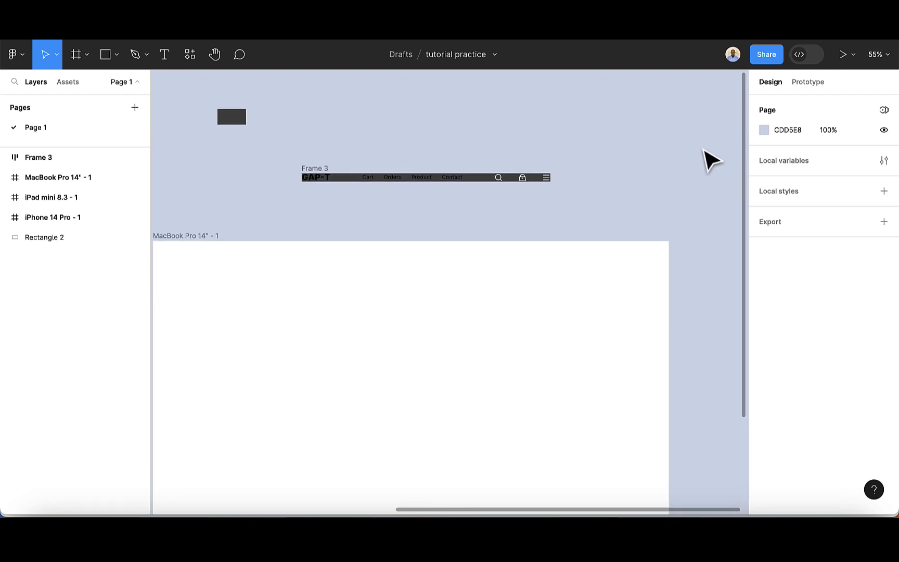
click(883, 160)
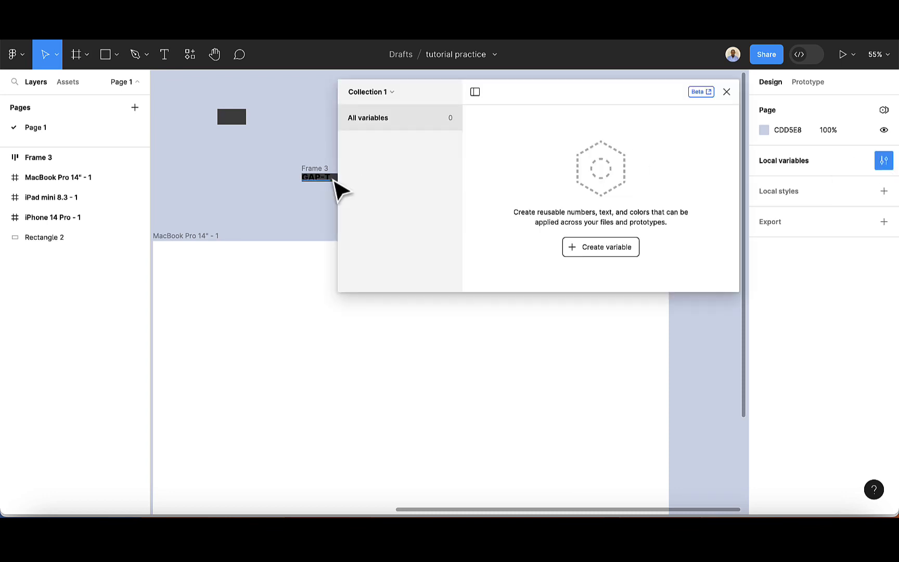
scroll(262, 200, right, 3)
scroll(263, 200, right, 2)
scroll(263, 200, down, 5)
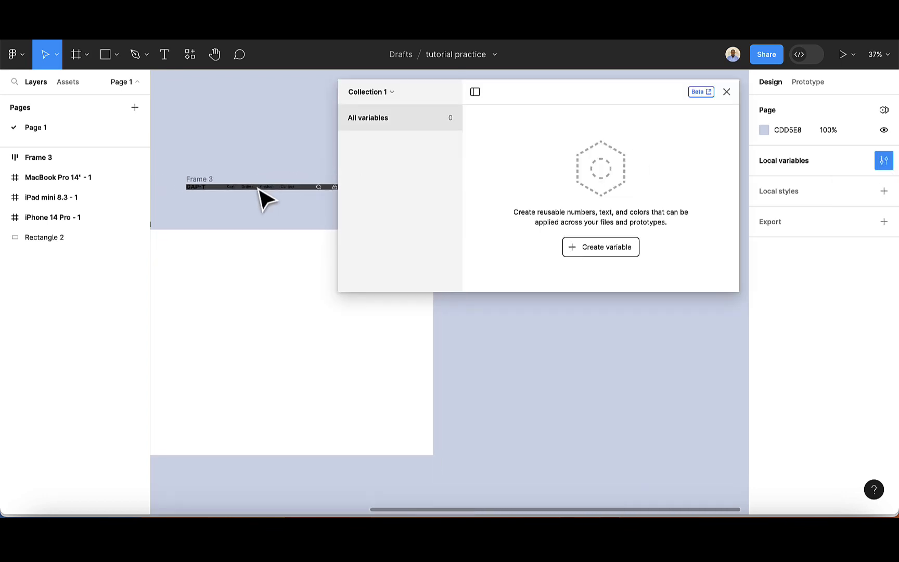
Rename the variable collection to Navbar.
click(393, 103)
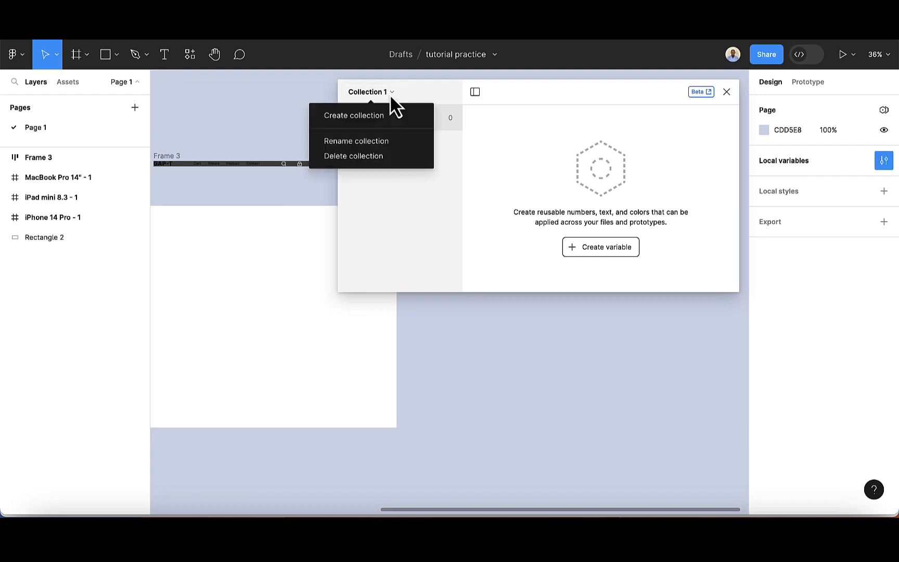
click(378, 142)
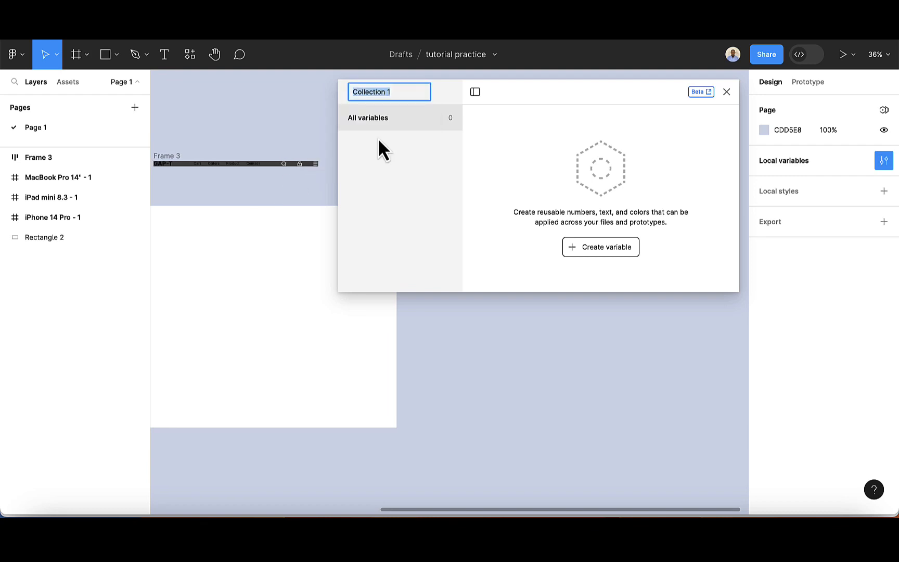
key(BackSpace)
text(Navbar)
key(Return)
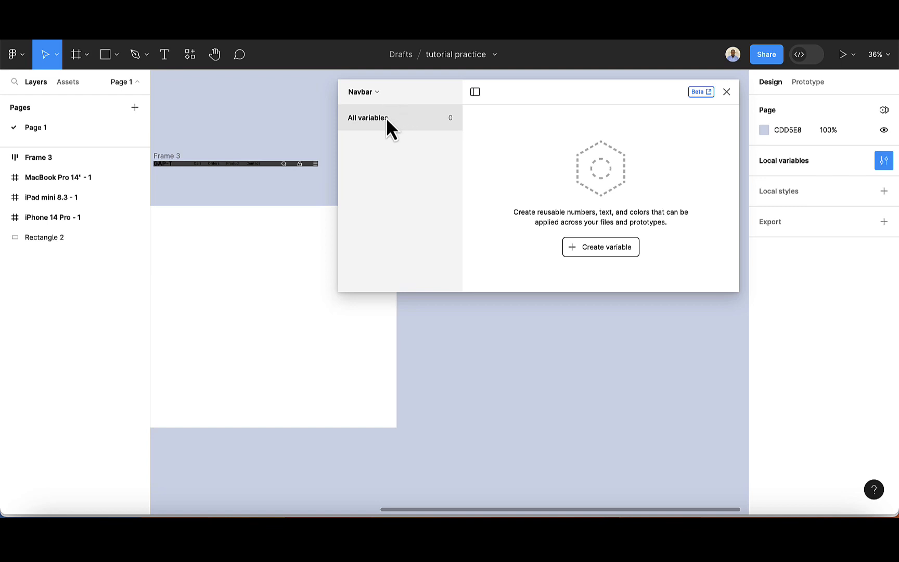
Create a number variable named width in the Navbar collection.
scroll(242, 204, down, 5)
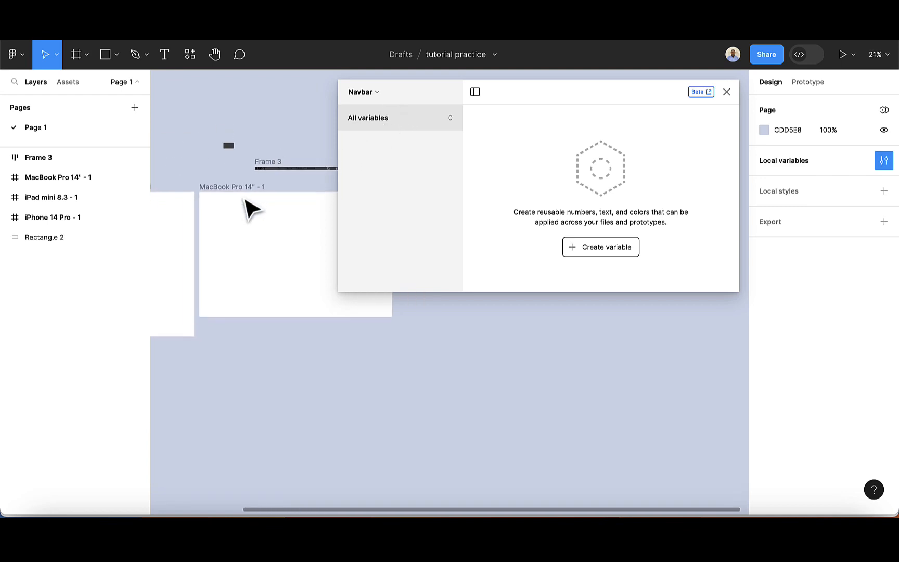
scroll(248, 205, left, 5)
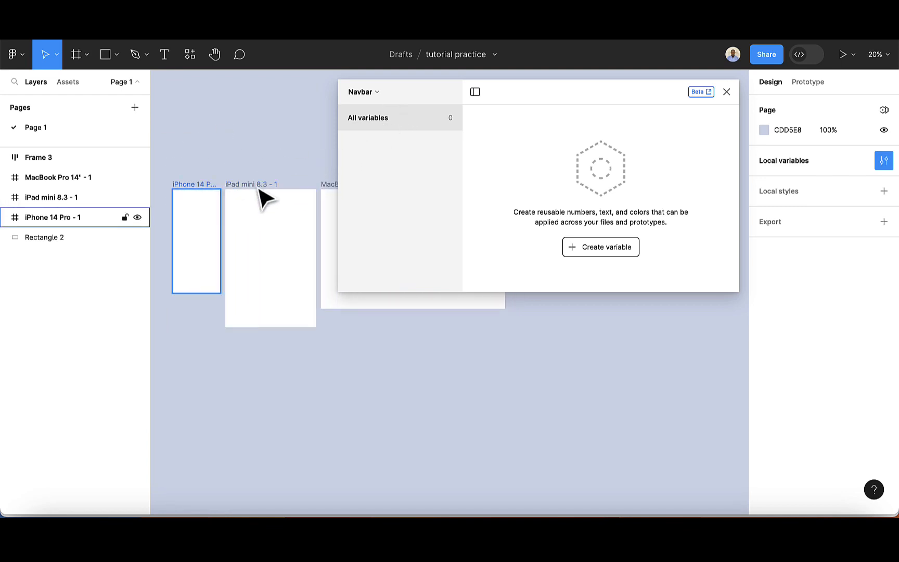
click(602, 248)
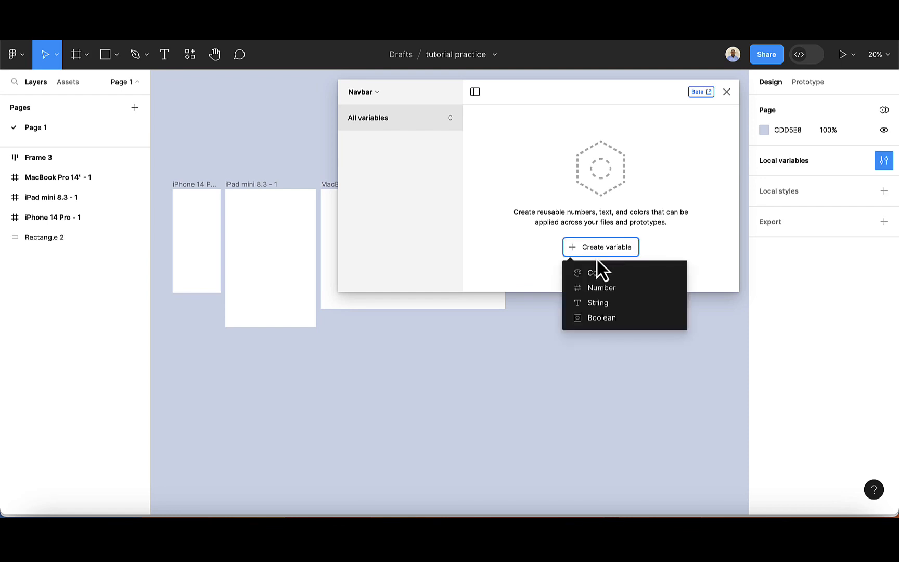
click(602, 287)
text(width)
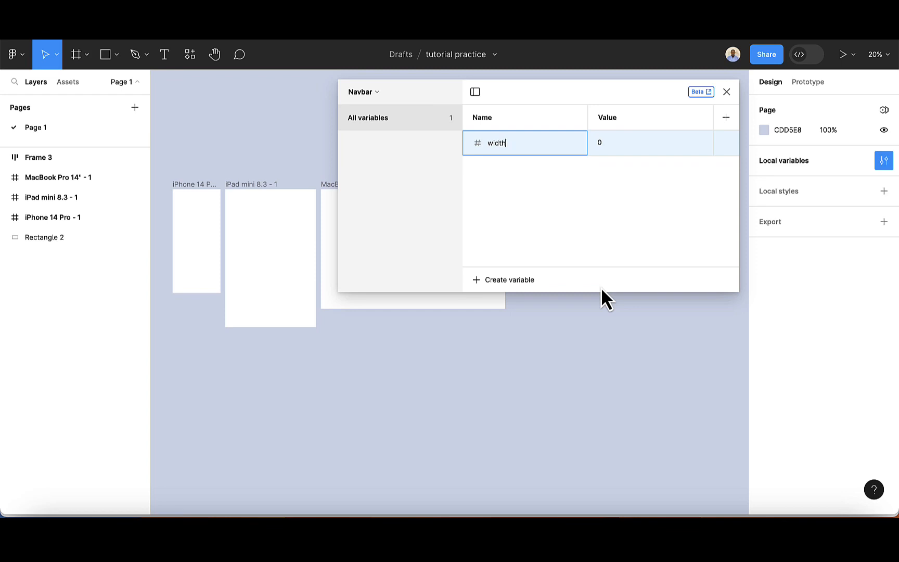
key(Return)
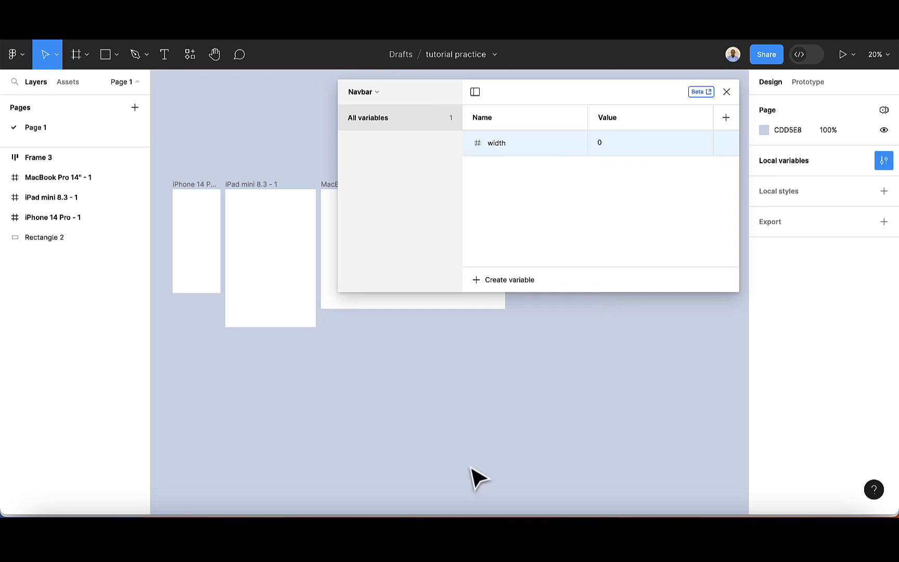
Look up the MacBook Pro frame's width and set the width variable to the same value, 1512.
scroll(471, 469, up, 5)
scroll(471, 469, left, 5)
scroll(472, 469, left, 3)
scroll(471, 469, up, 2)
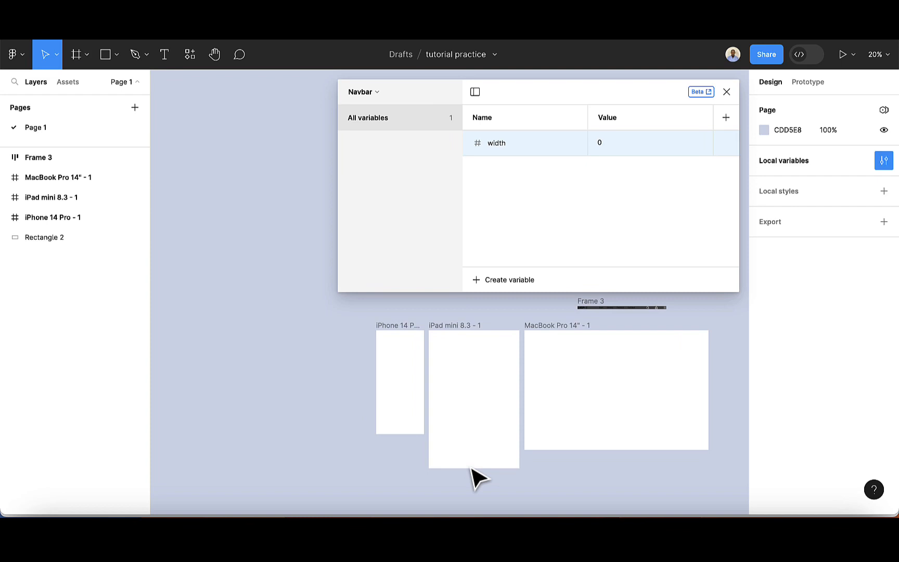
click(406, 338)
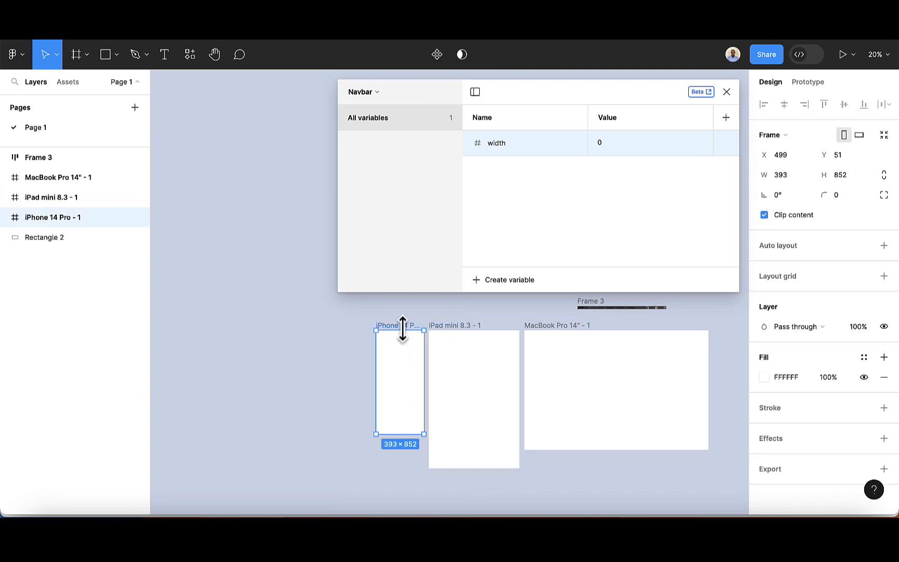
click(559, 333)
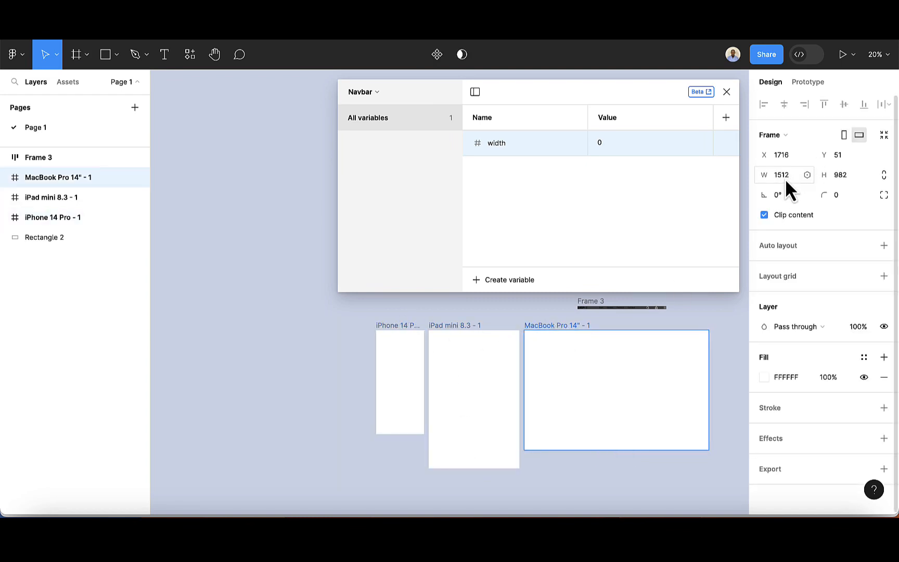
click(604, 140)
text(1512)
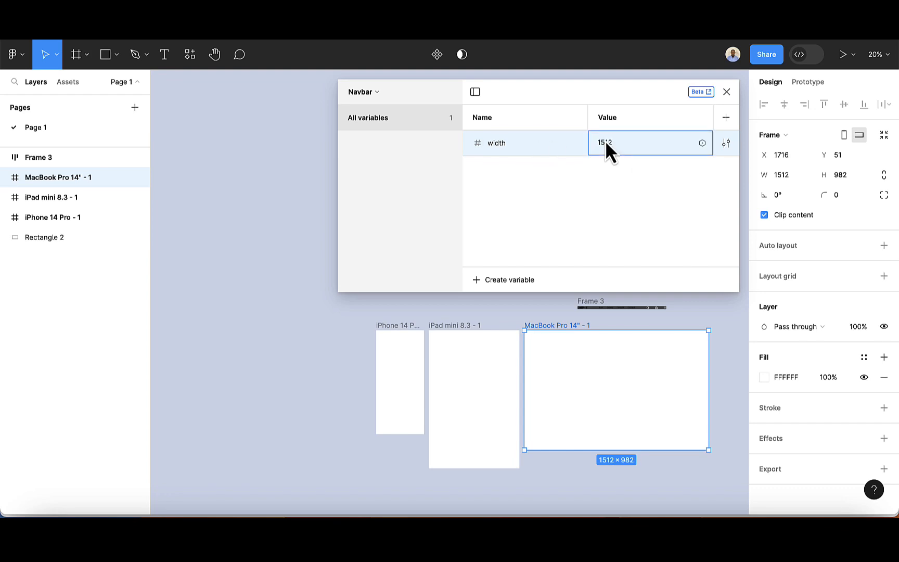
key(Return)
Try to add a variable mode, and move the file from Drafts to the Design system project as required for more modes.
click(726, 118)
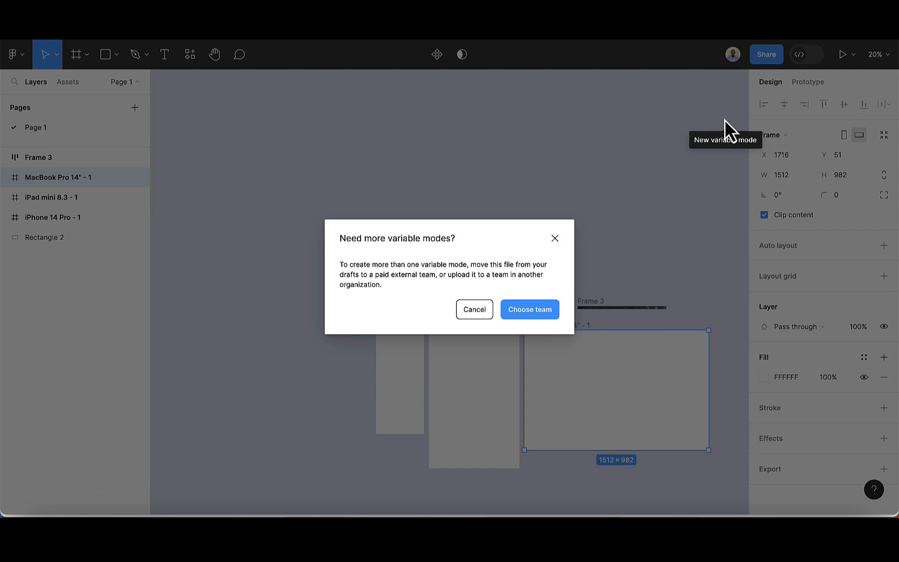
click(536, 311)
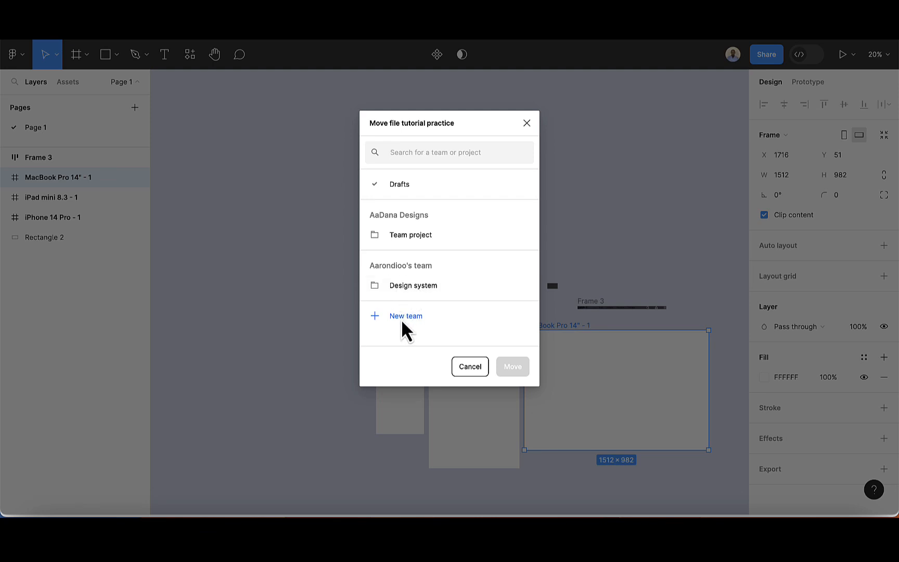
click(408, 289)
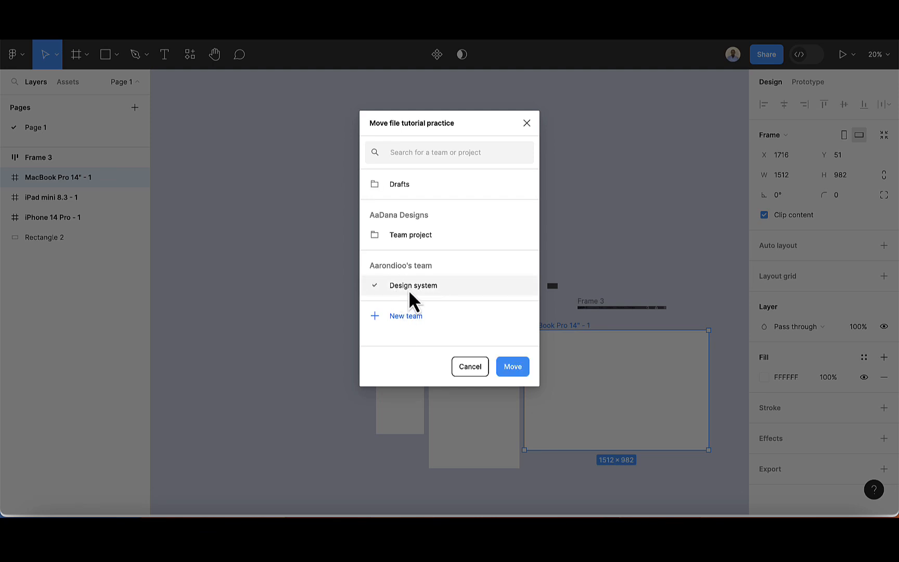
click(514, 366)
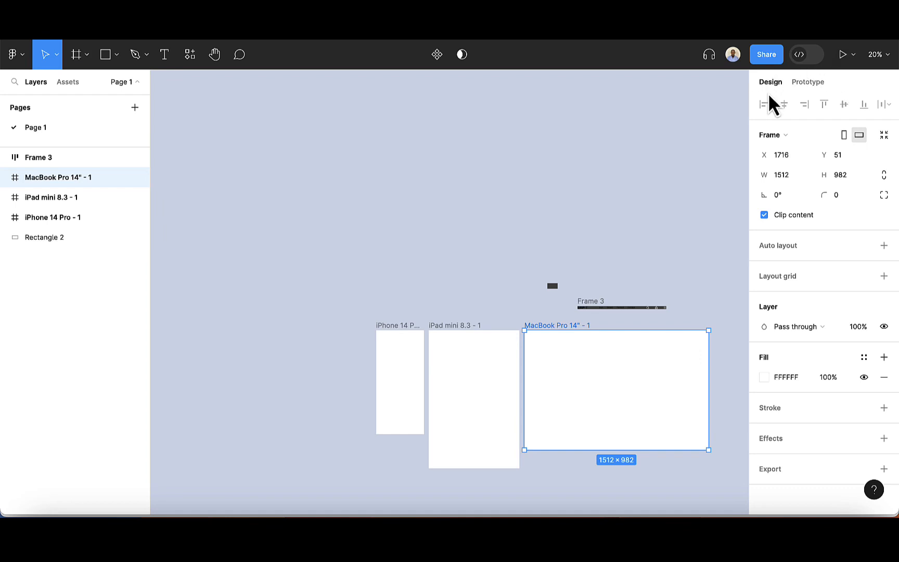
Reopen the page's local variables and add two more modes to the Navbar collection.
click(654, 182)
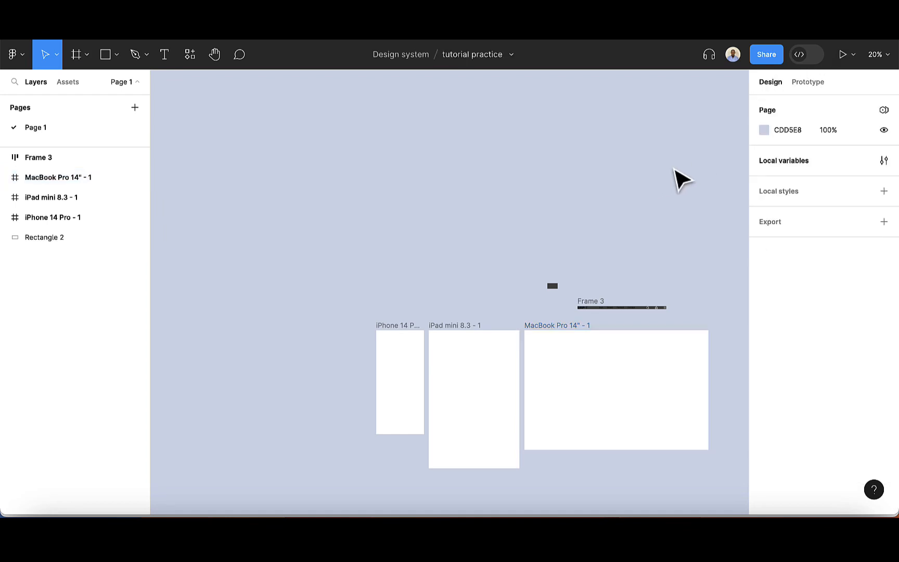
click(883, 161)
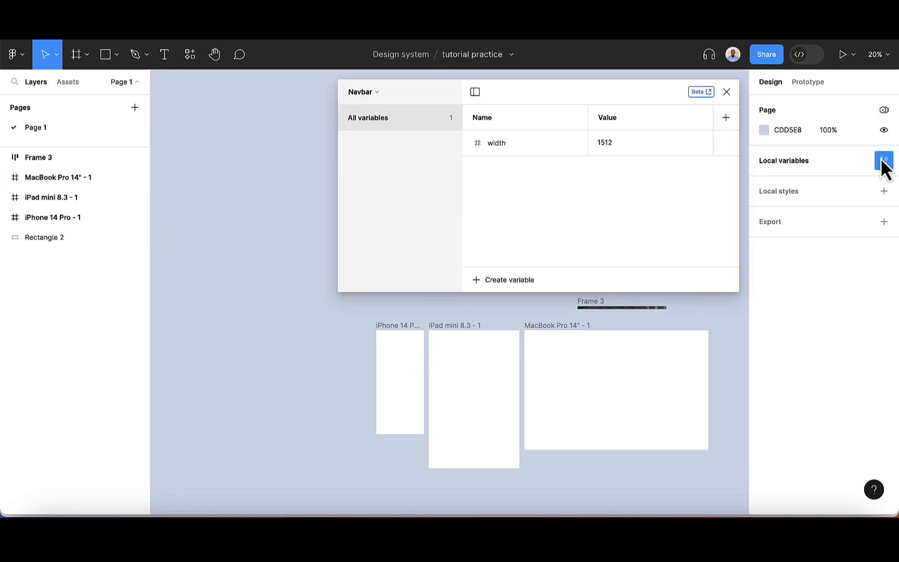
click(725, 118)
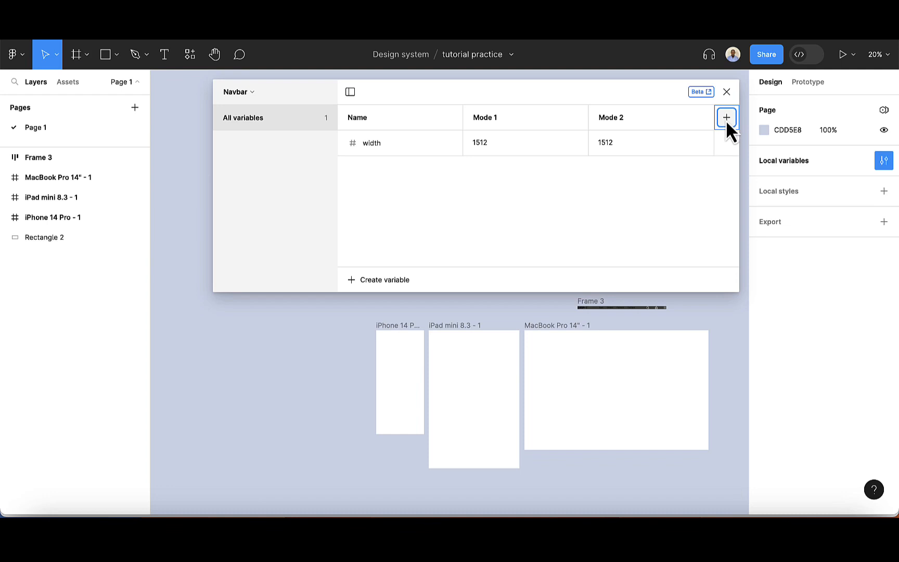
click(726, 122)
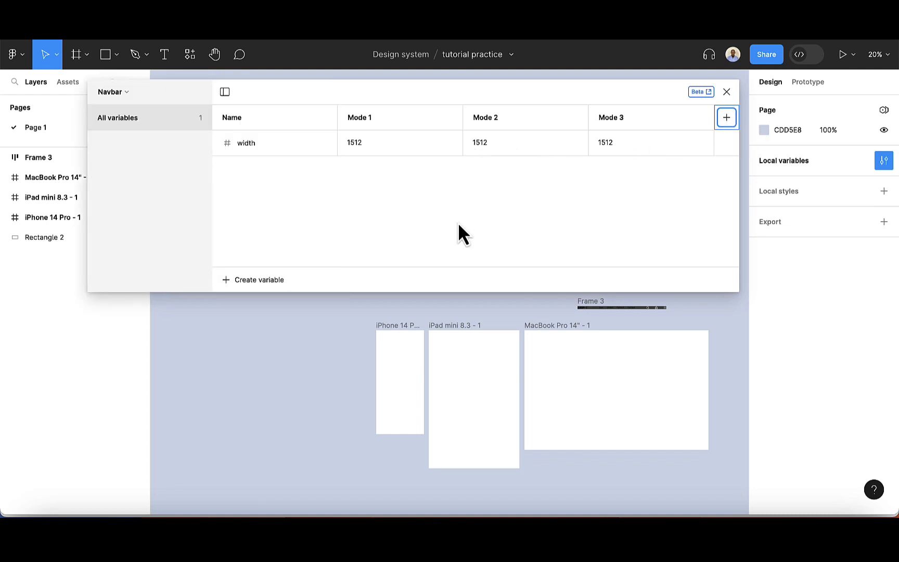
Set the width variable to the iPad frame's 744 in Mode 2 and the iPhone frame's 393 in Mode 3.
click(459, 333)
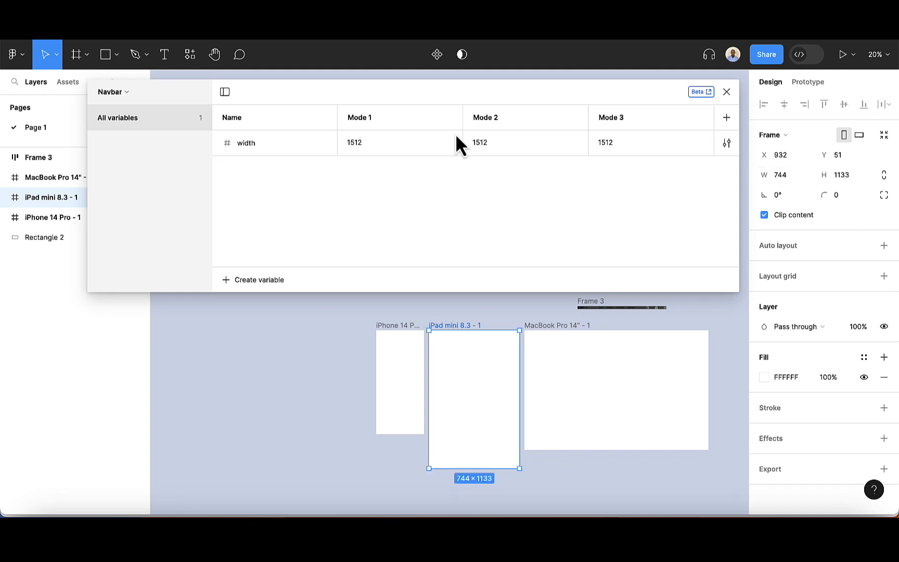
click(494, 143)
key(BackSpace)
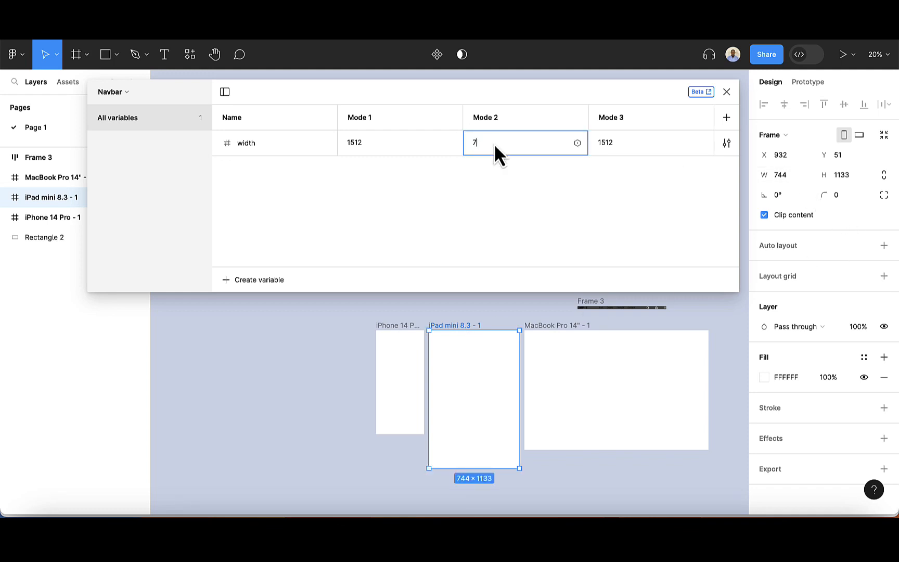
click(622, 141)
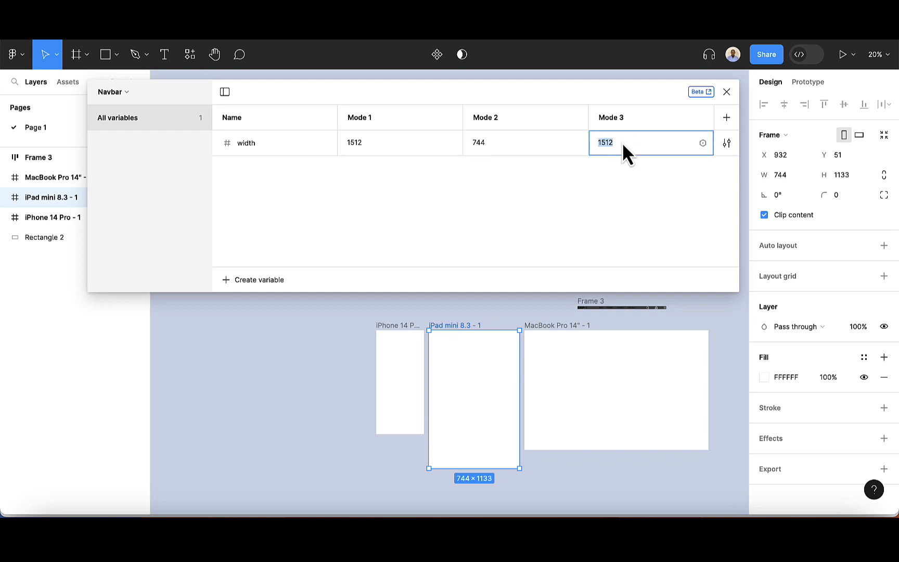
click(410, 329)
click(629, 148)
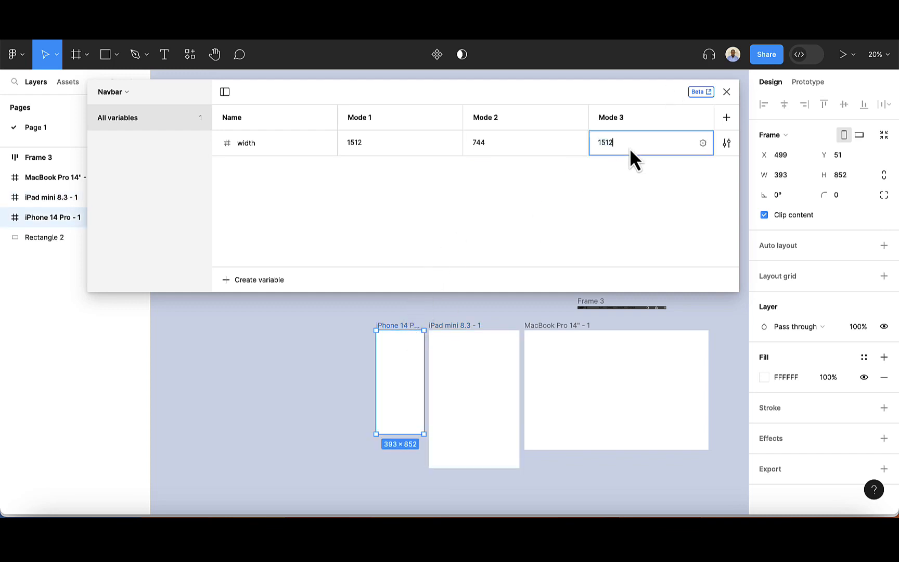
key(BackSpace)
text(393)
key(Return)
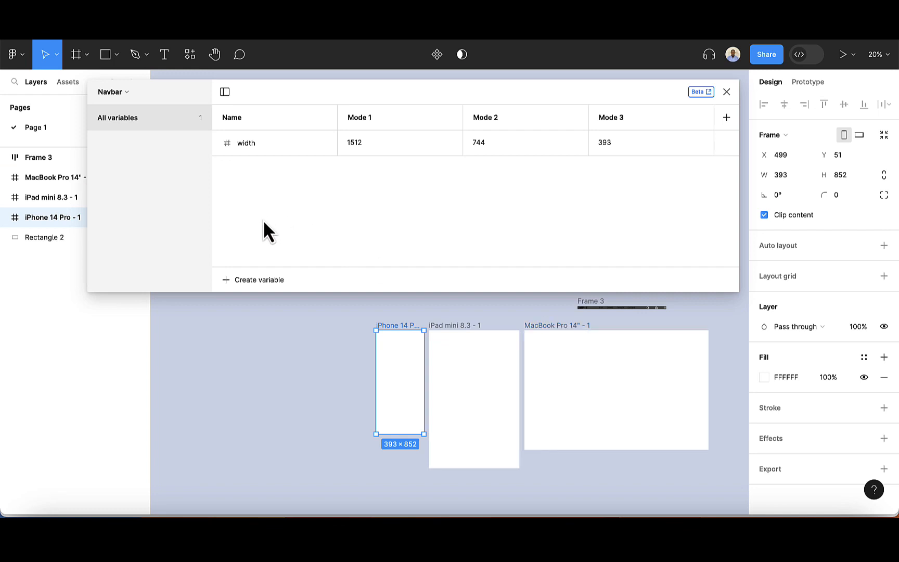
Create a second number variable named height in the Navbar collection.
click(252, 281)
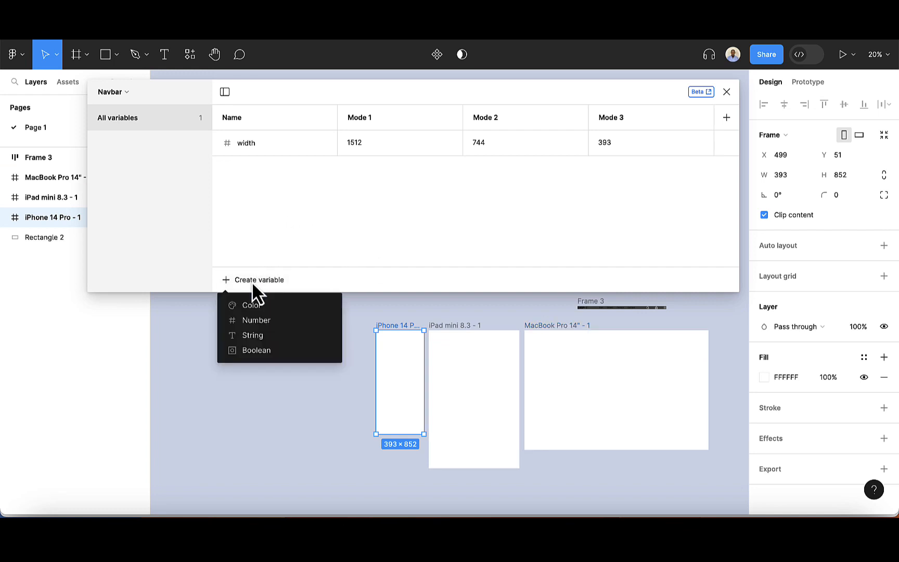
click(254, 324)
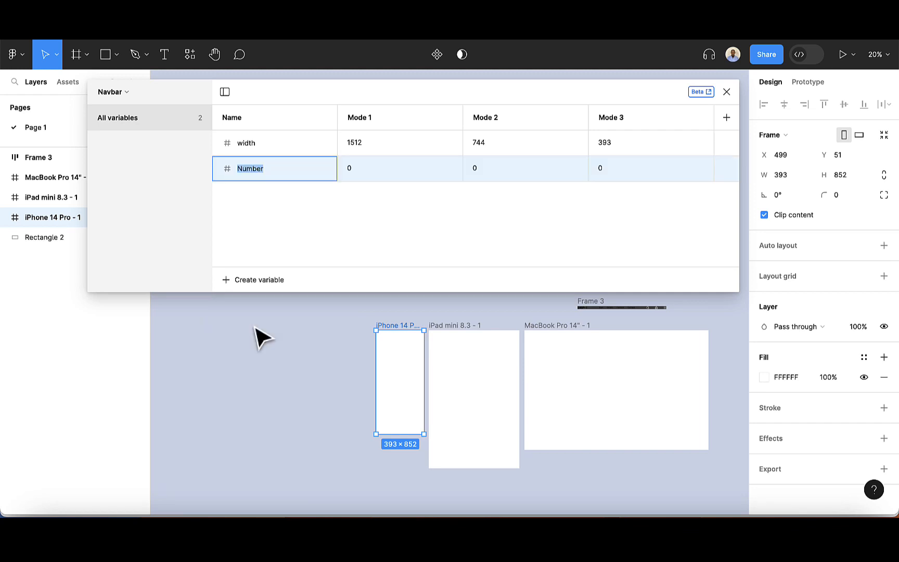
text(hel)
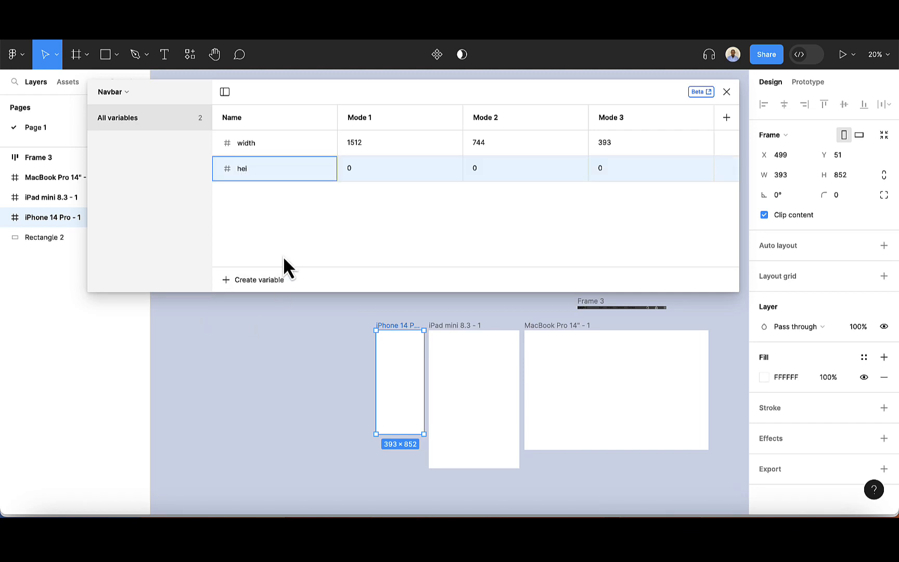
text(ght)
key(Return)
Set the height variable to 65 in Mode 1, 55 in Mode 2 and 55 in Mode 3.
click(377, 168)
key(BackSpace)
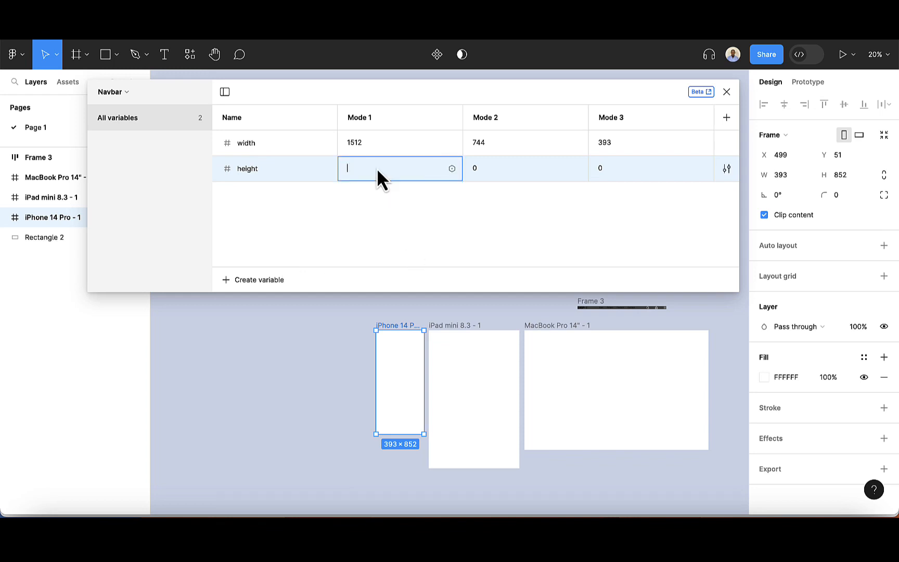
text(65)
click(504, 168)
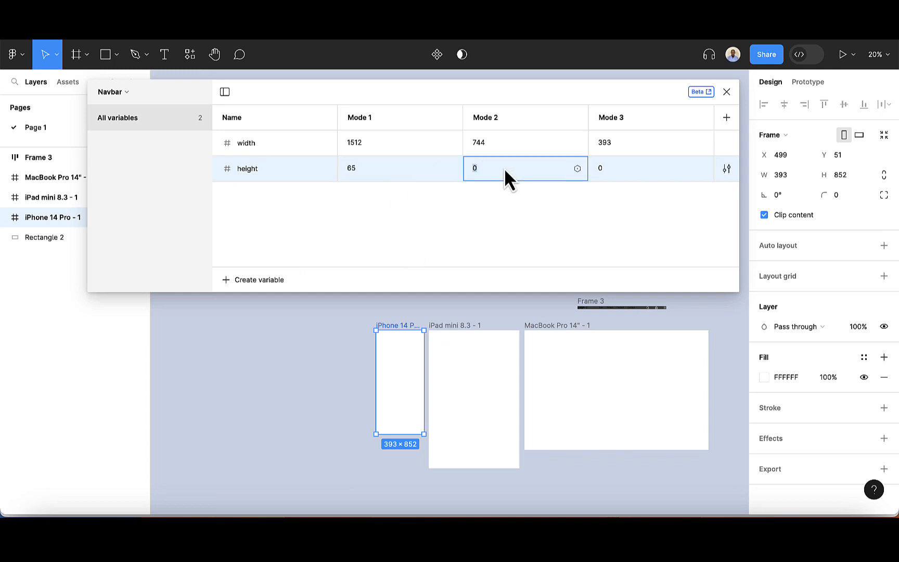
text(55)
click(622, 167)
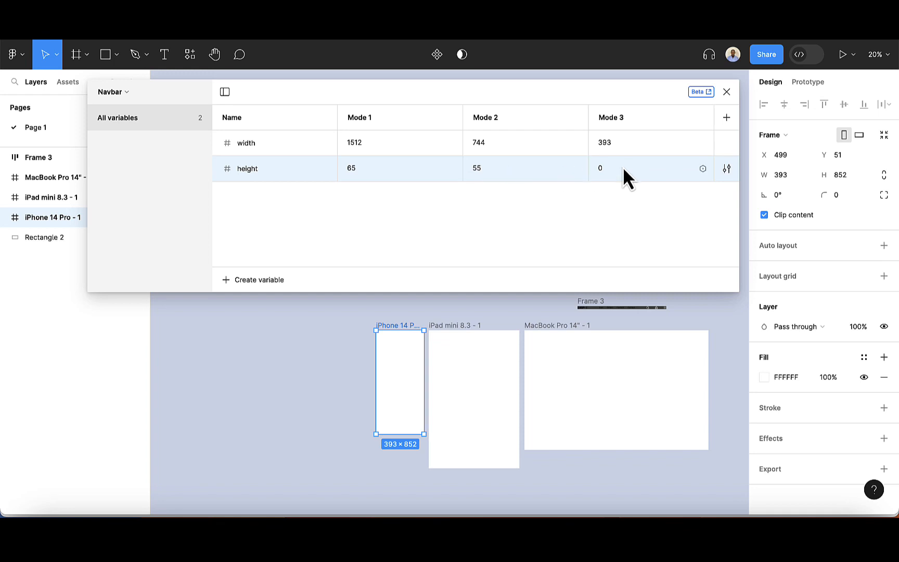
key(BackSpace)
text(55)
key(Return)
Rename the Navbar collection's three modes to Desktop, Tablet and Mobile, in that order.
double_click(390, 121)
text(D)
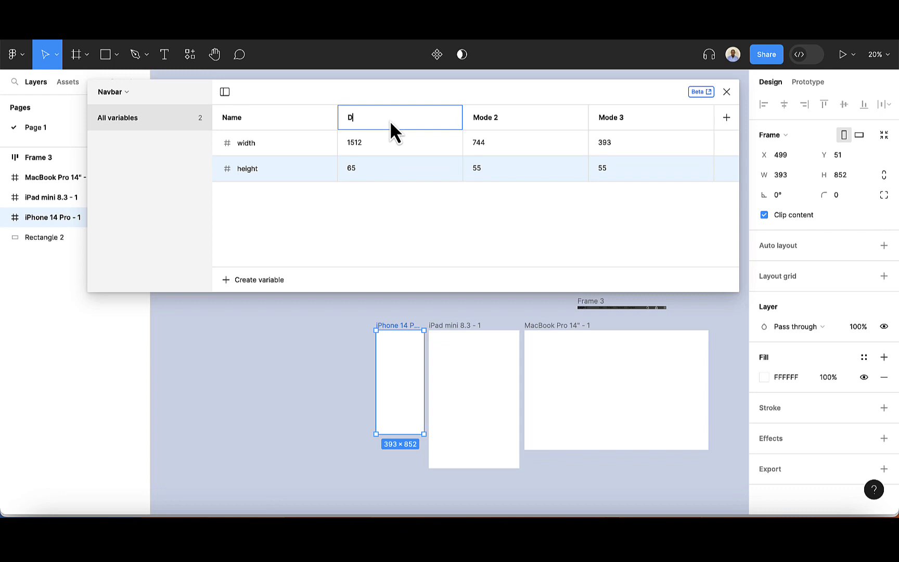
text(esktop)
key(Return)
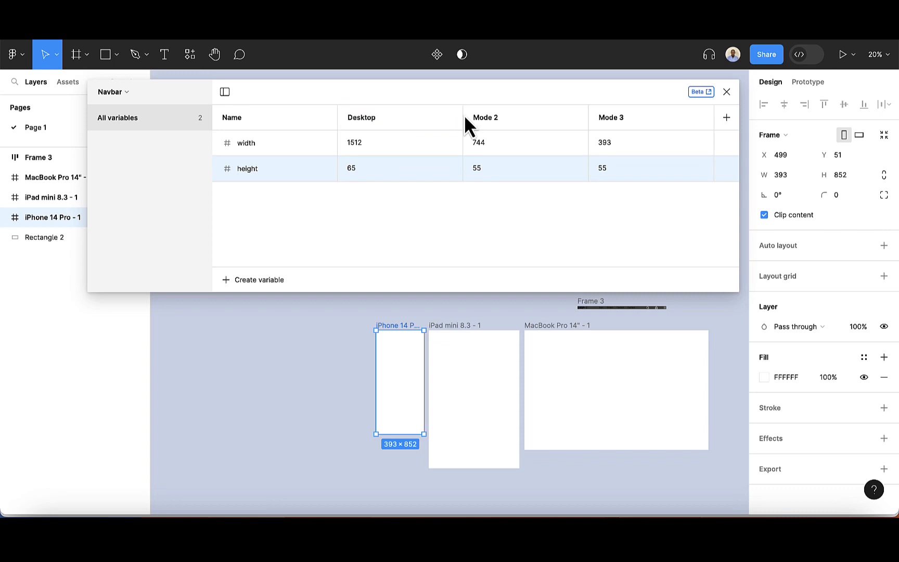
double_click(505, 118)
text(Tablet)
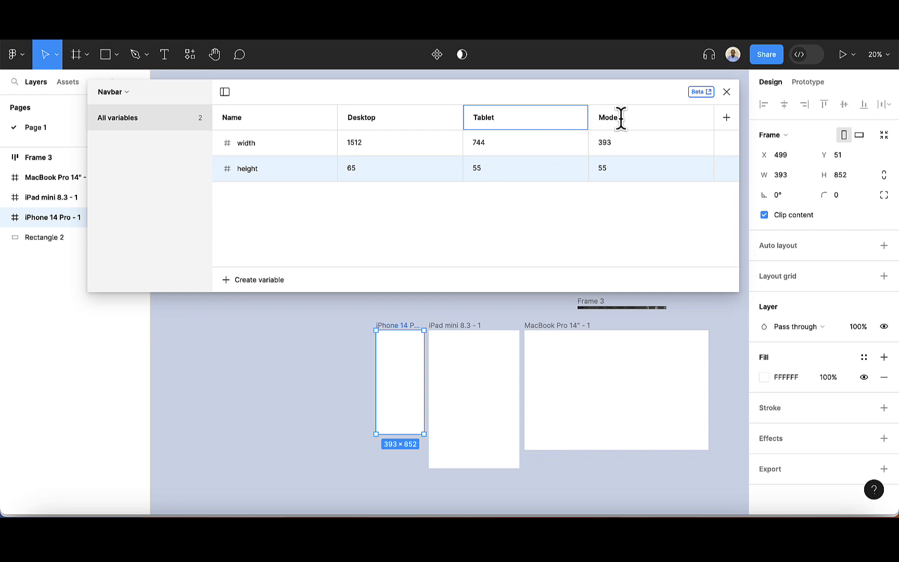
double_click(620, 118)
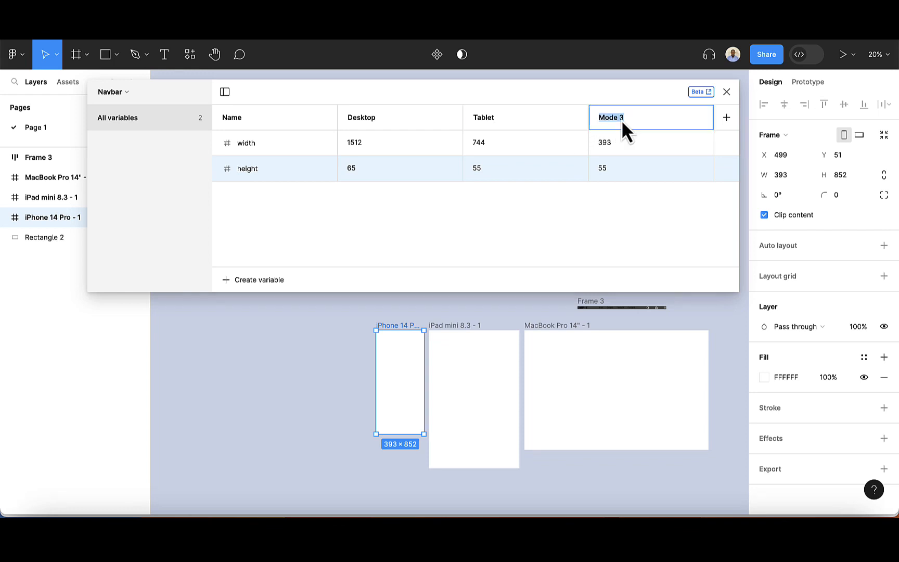
text(Mobile)
key(Return)
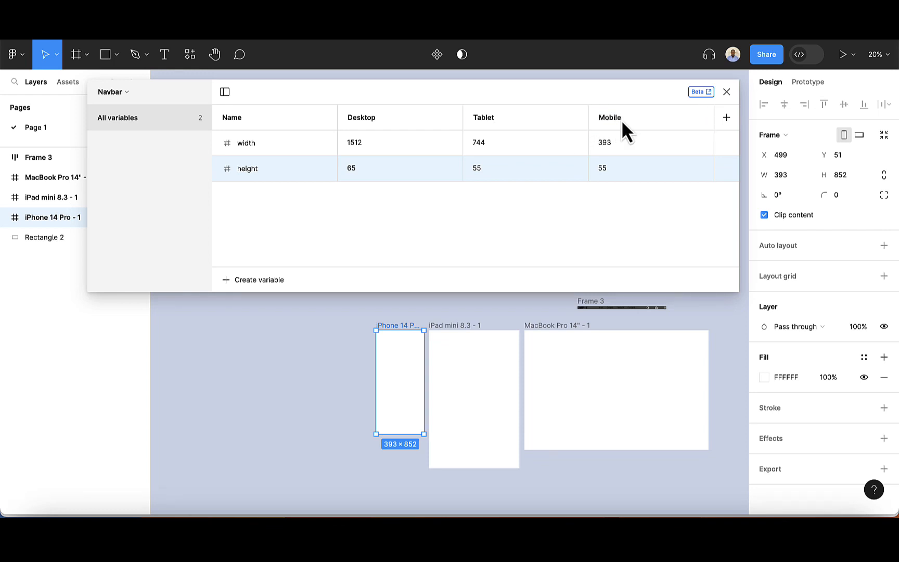
Recolor the navbar's Cart, Orders, Product and Contact links to white (FFFFFF).
scroll(448, 362, up, 2)
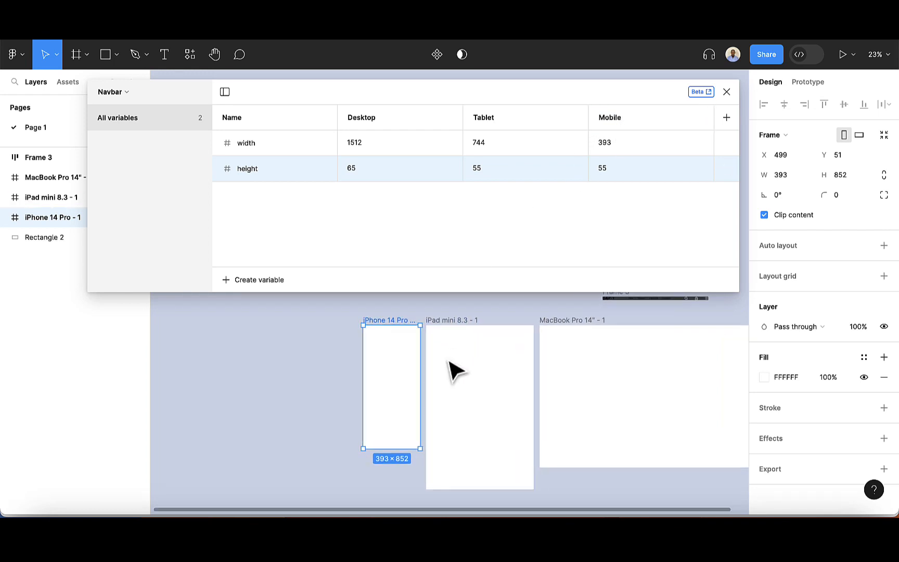
scroll(449, 362, right, 1)
scroll(449, 362, up, 1)
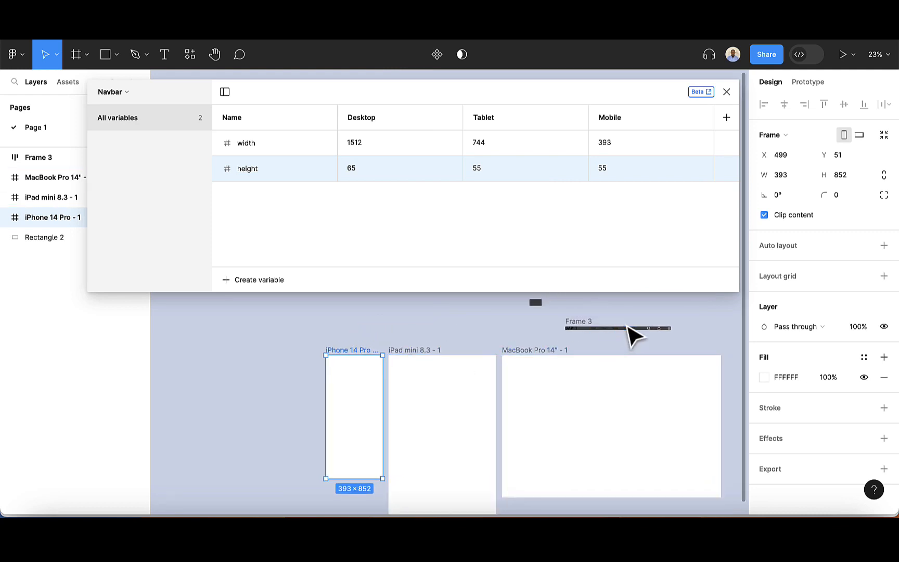
scroll(624, 338, up, 3)
click(617, 333)
scroll(605, 338, up, 5)
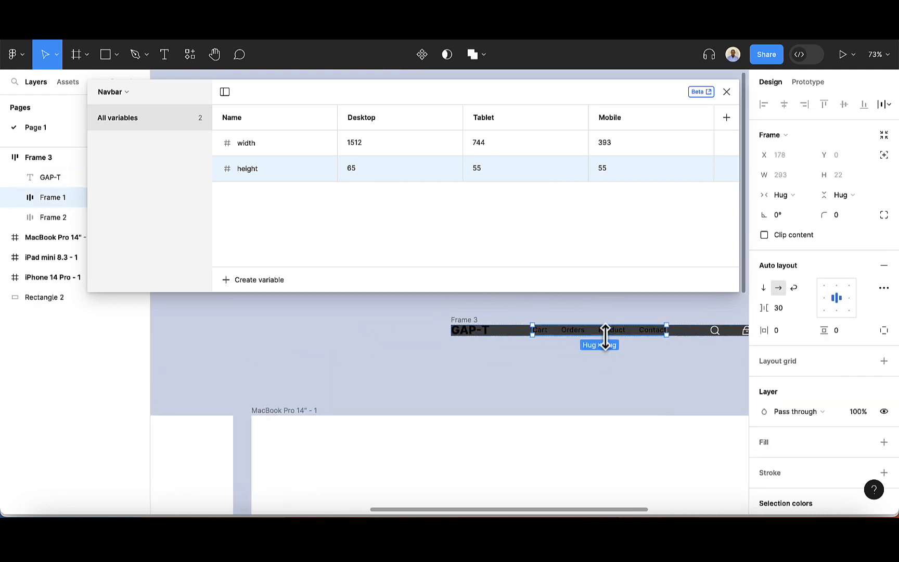
scroll(588, 352, right, 2)
scroll(588, 351, up, 1)
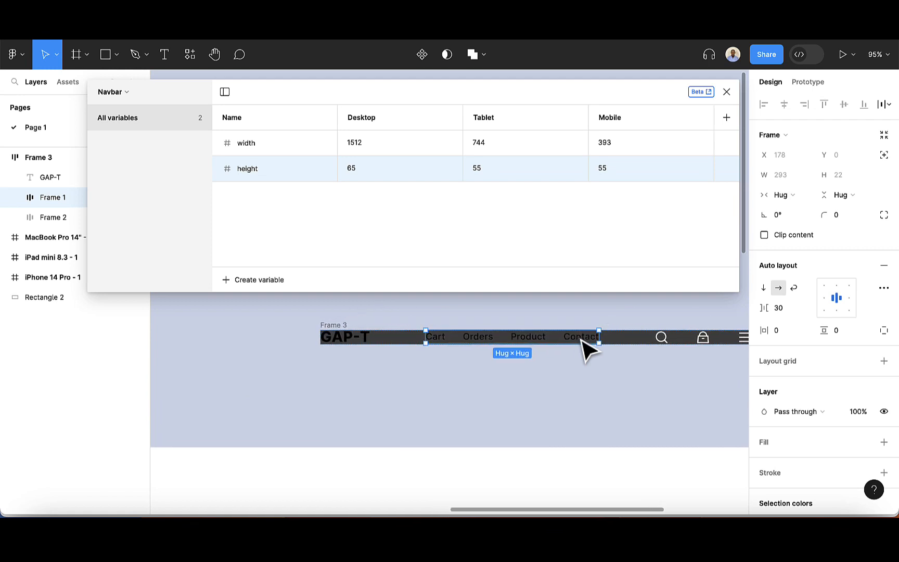
scroll(789, 449, down, 4)
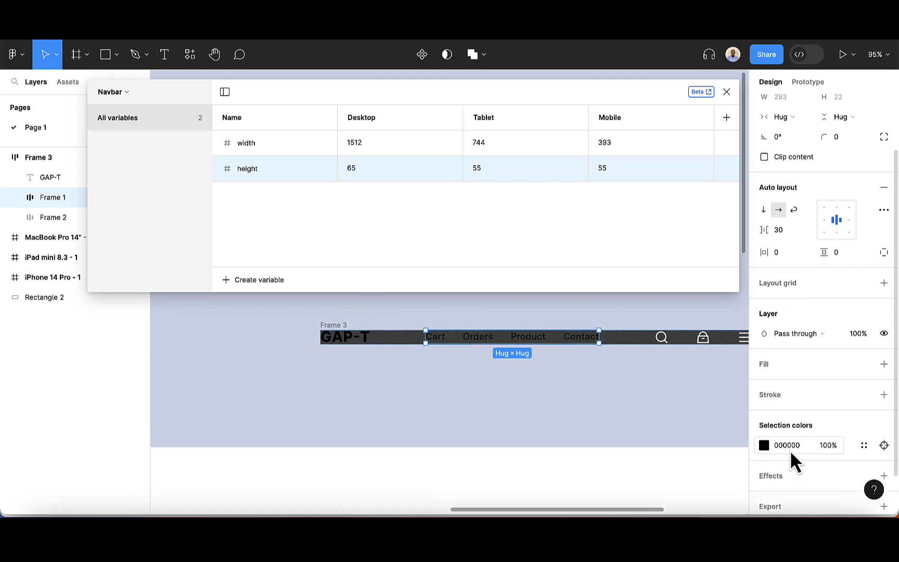
click(764, 431)
click(614, 447)
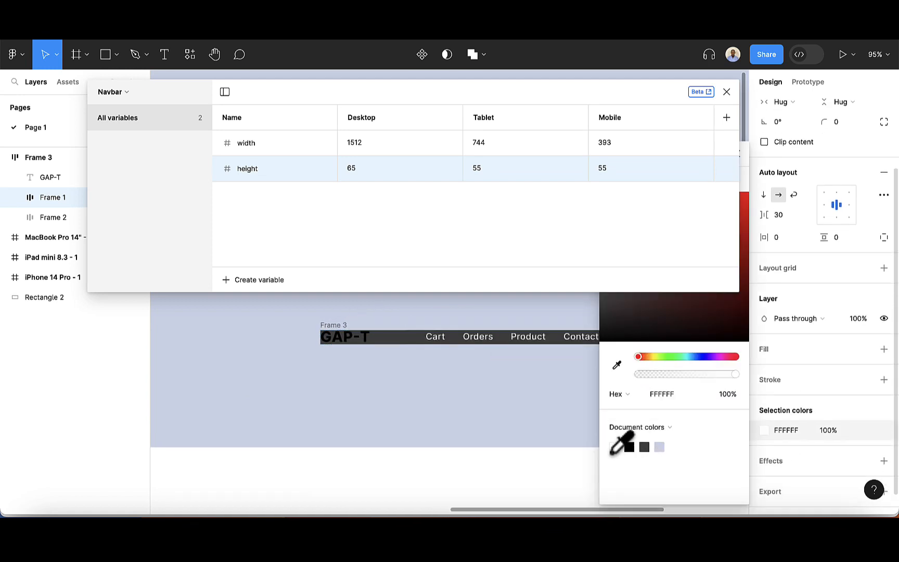
click(572, 400)
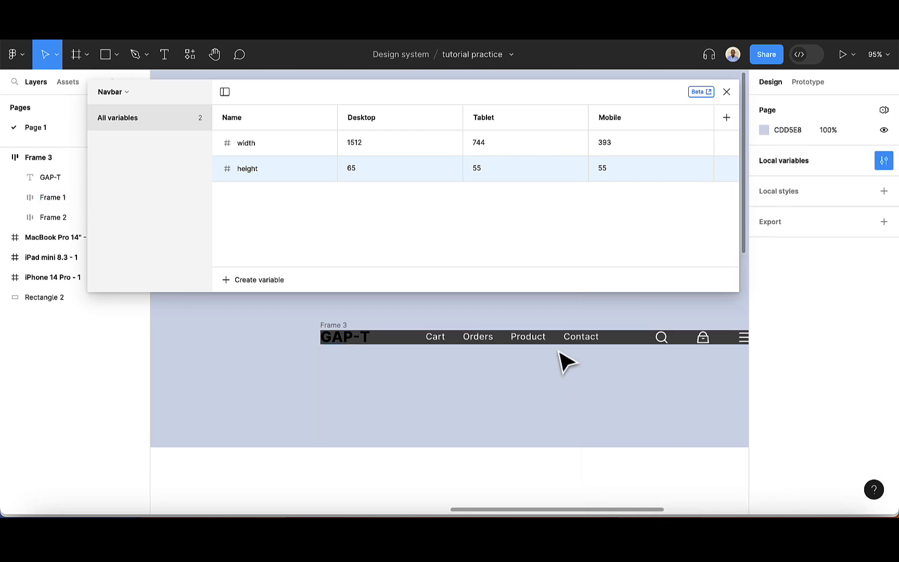
Create a boolean variable named links in the Navbar collection and make it True for Desktop.
scroll(561, 361, down, 3)
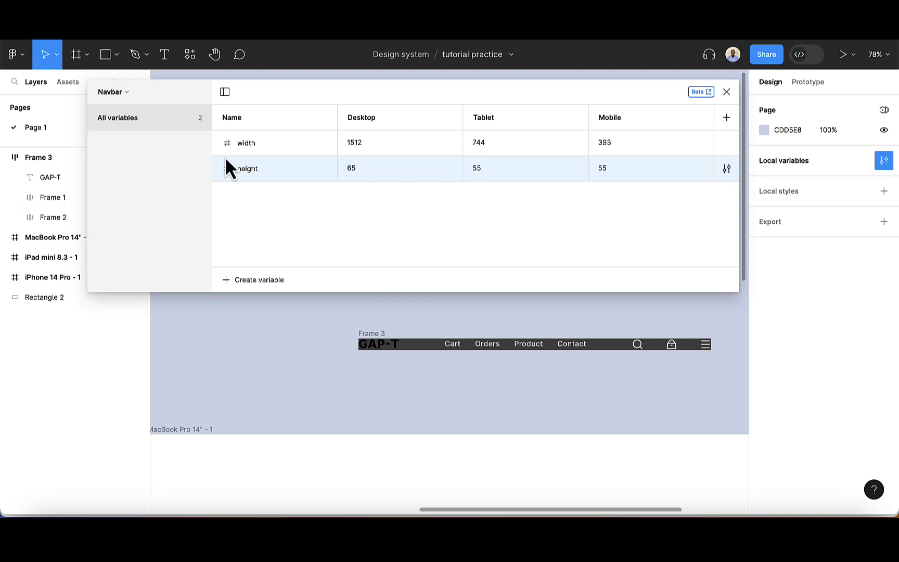
click(246, 283)
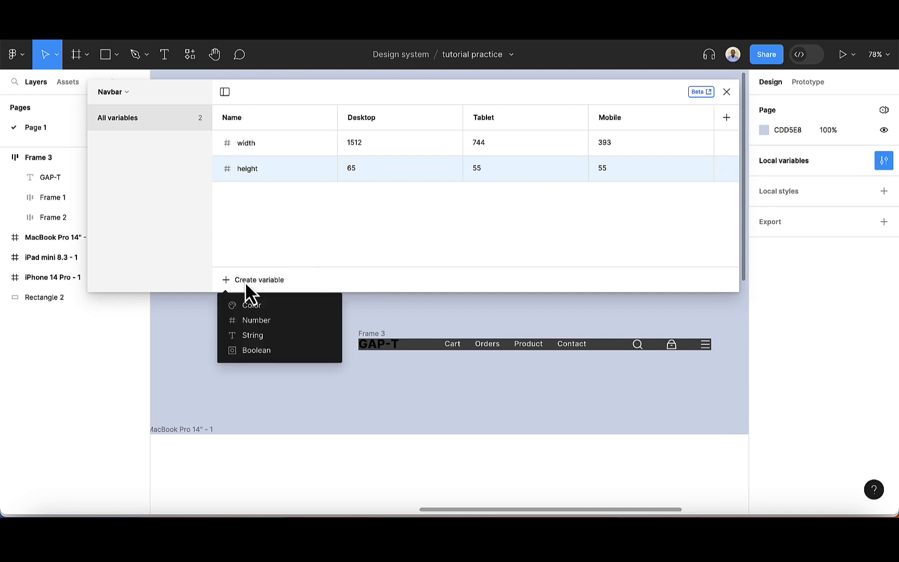
click(252, 348)
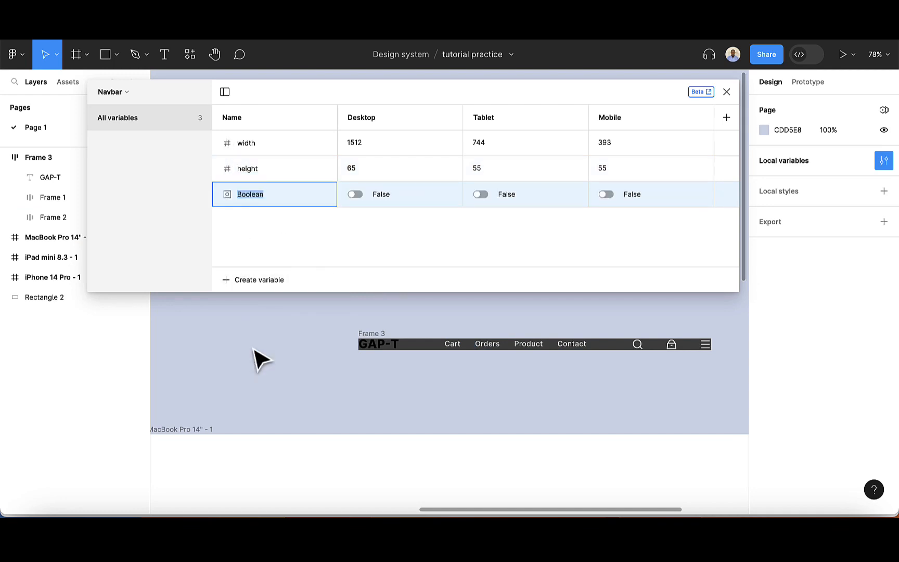
key(BackSpace)
text(links)
key(Return)
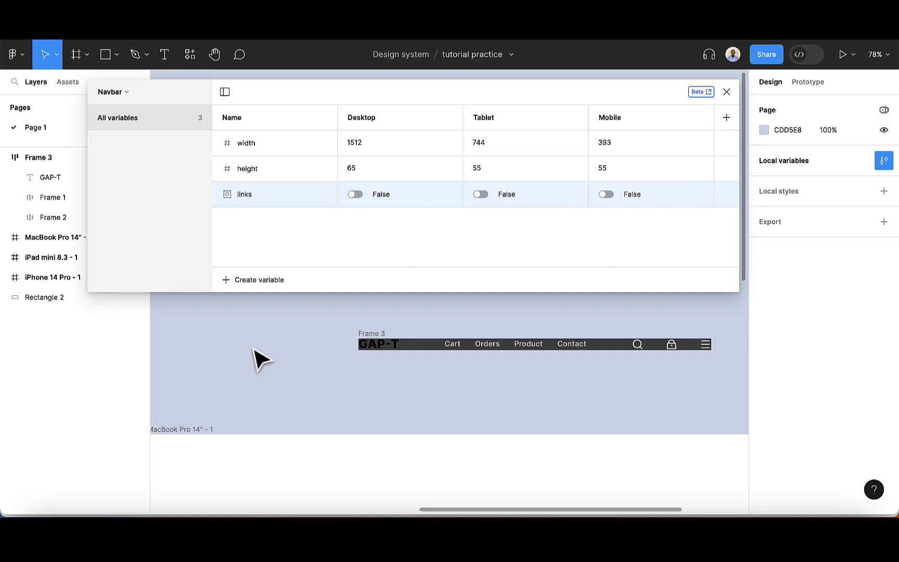
click(356, 195)
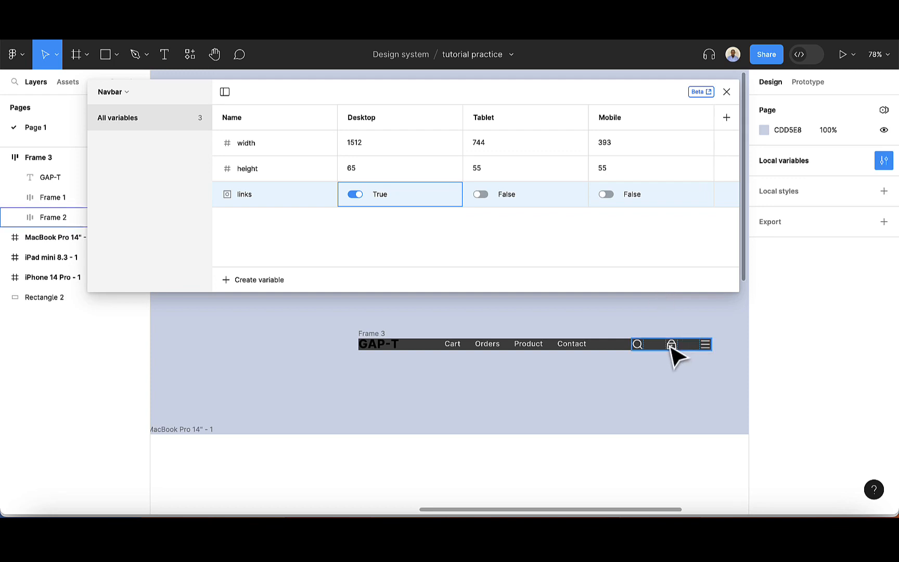
Create a boolean variable named bag and make it True for Desktop and Tablet.
click(254, 280)
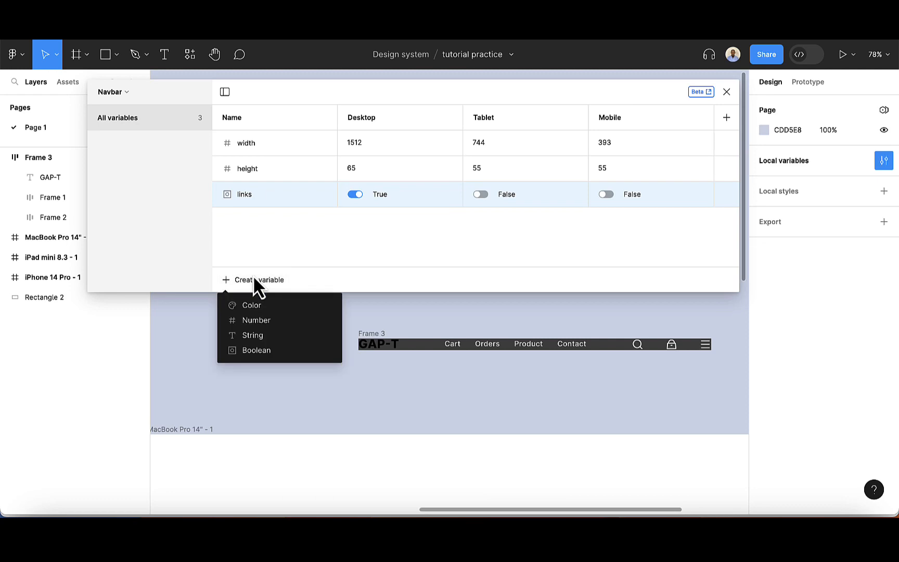
click(249, 352)
key(BackSpace)
text(b)
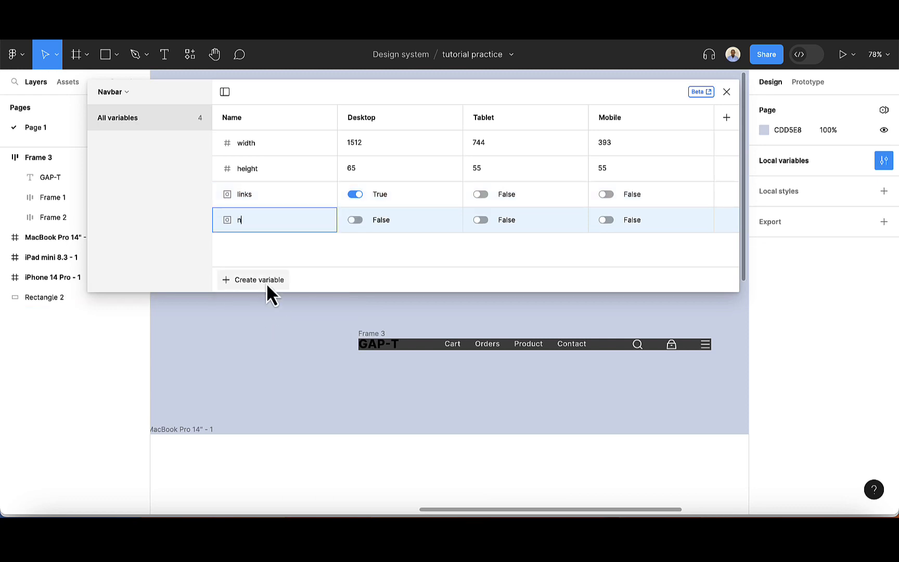
text(ag)
key(Return)
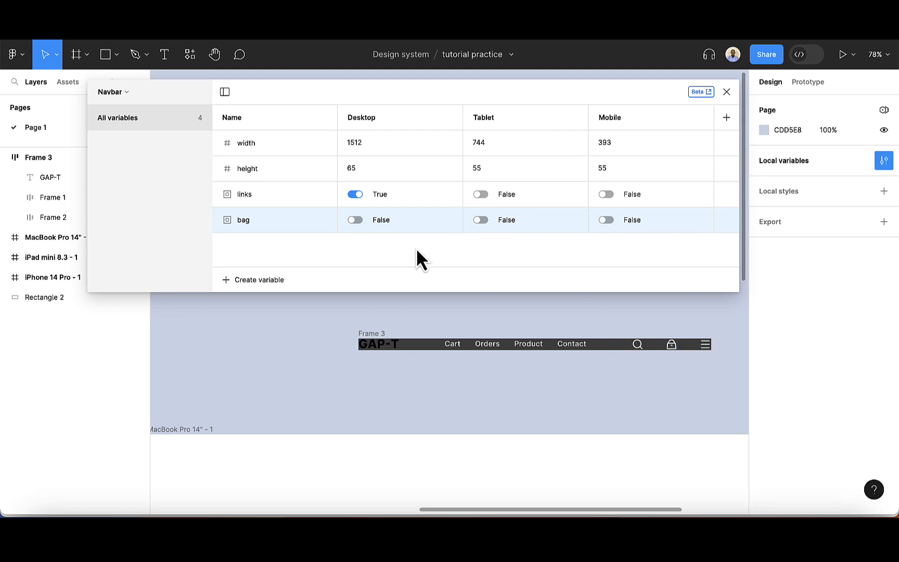
click(359, 218)
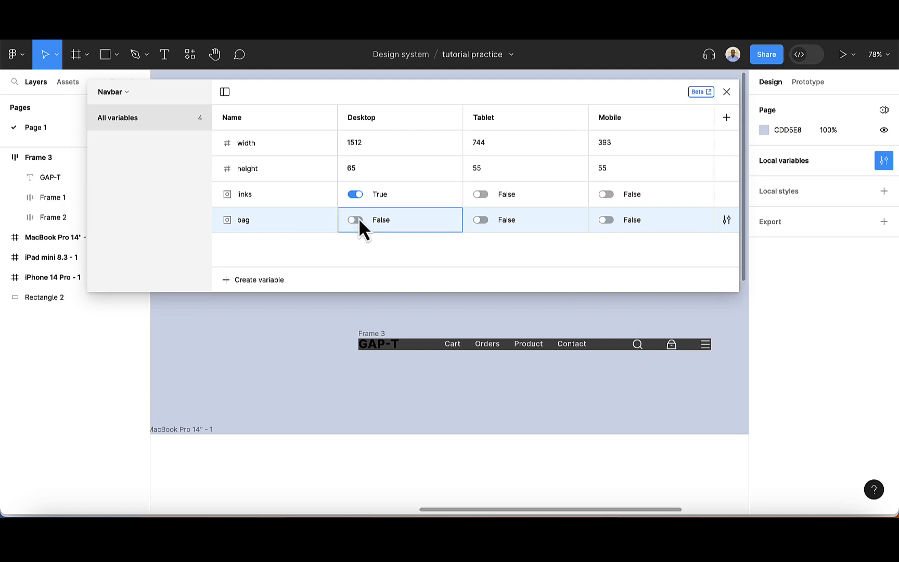
click(485, 219)
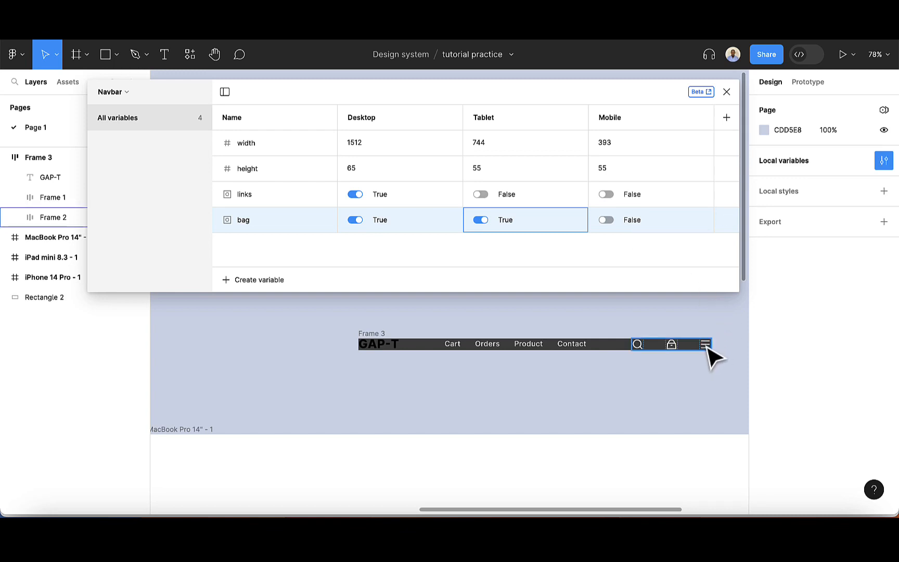
Create a boolean variable named Hamburger and make it True for Tablet and Mobile.
click(255, 279)
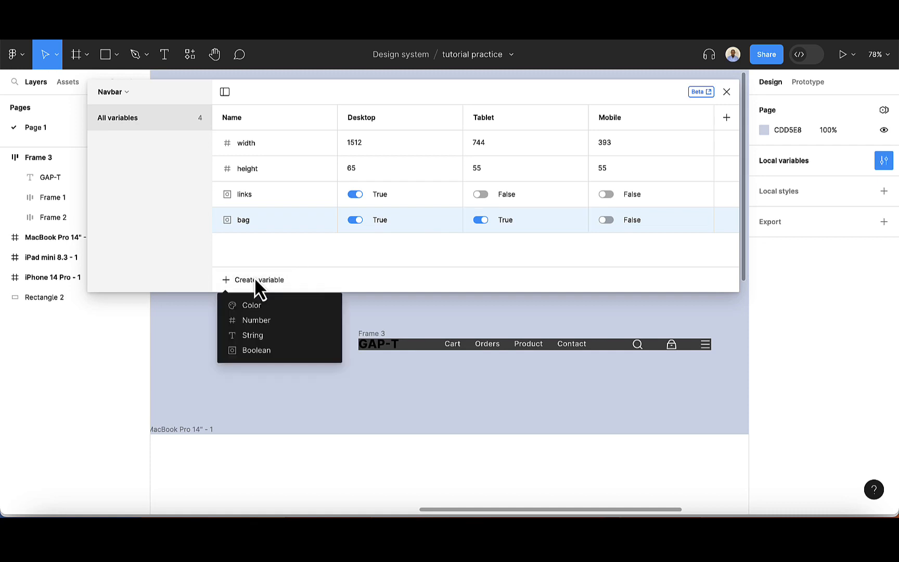
click(251, 350)
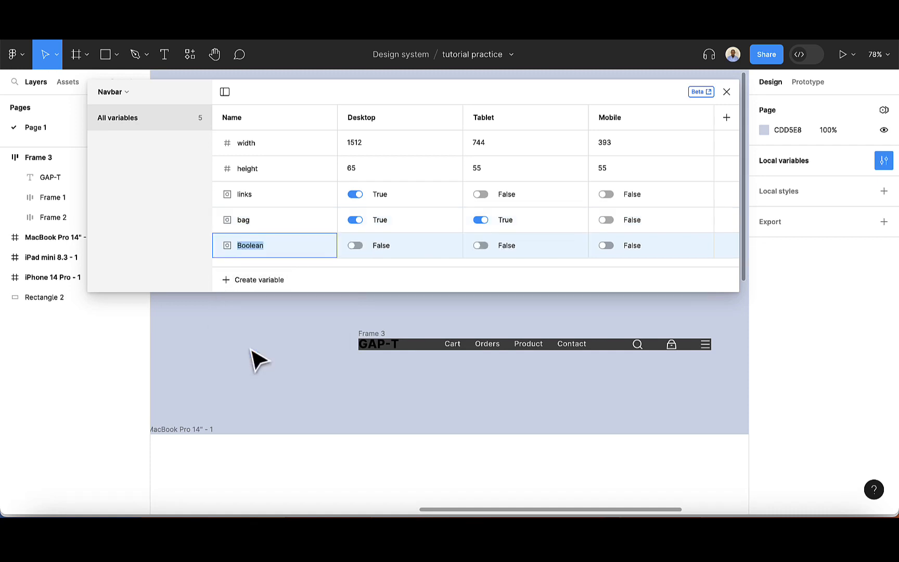
text(Hamburger)
key(Return)
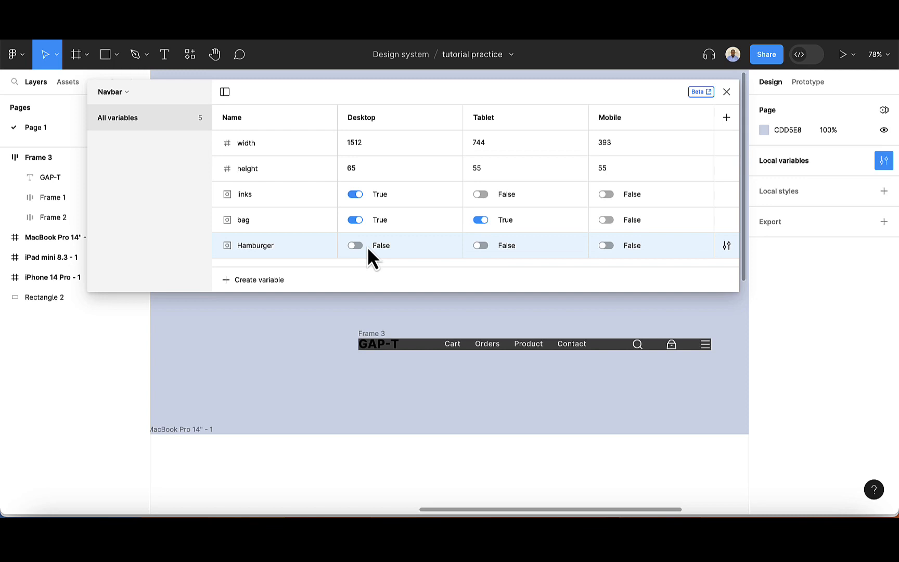
click(481, 246)
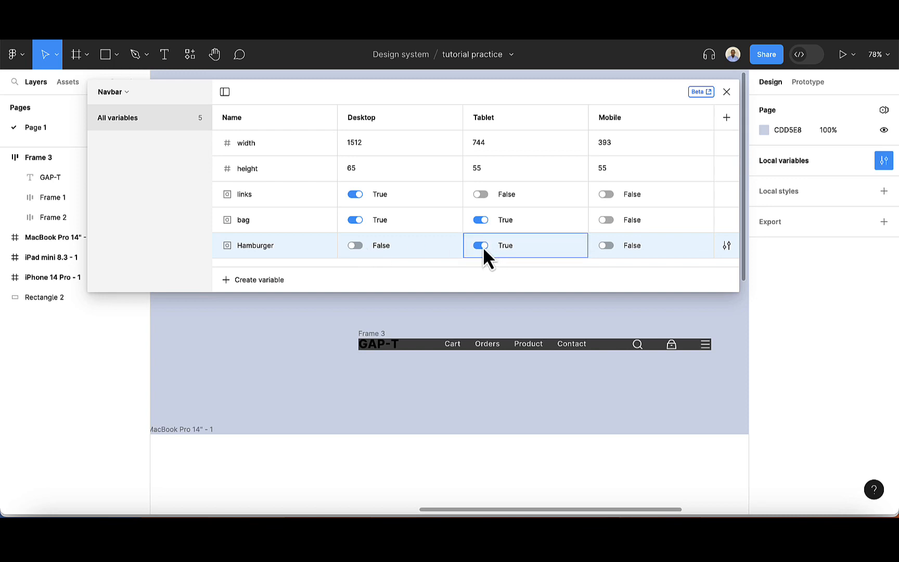
click(610, 245)
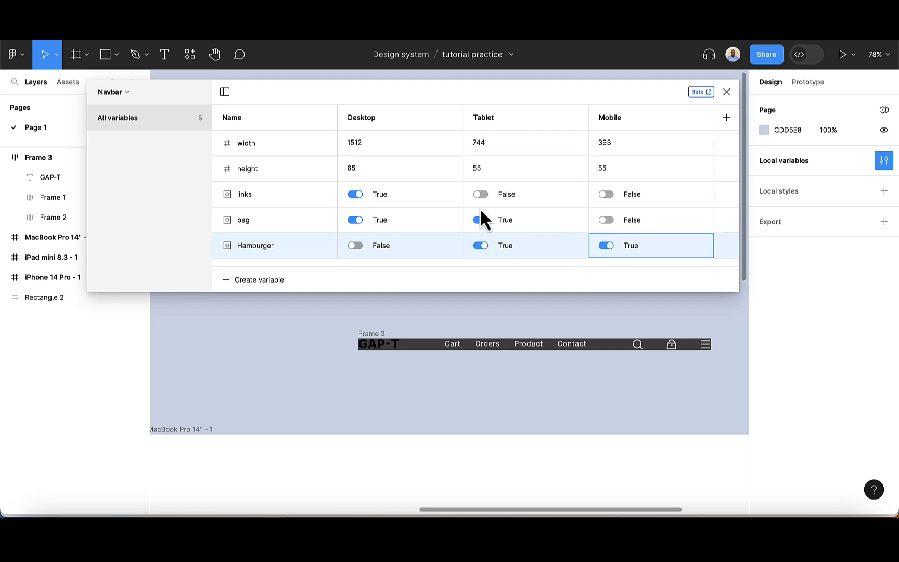
Add a layout grid to the MacBook Pro 14" frame and switch its type to Columns.
scroll(372, 465, down, 10)
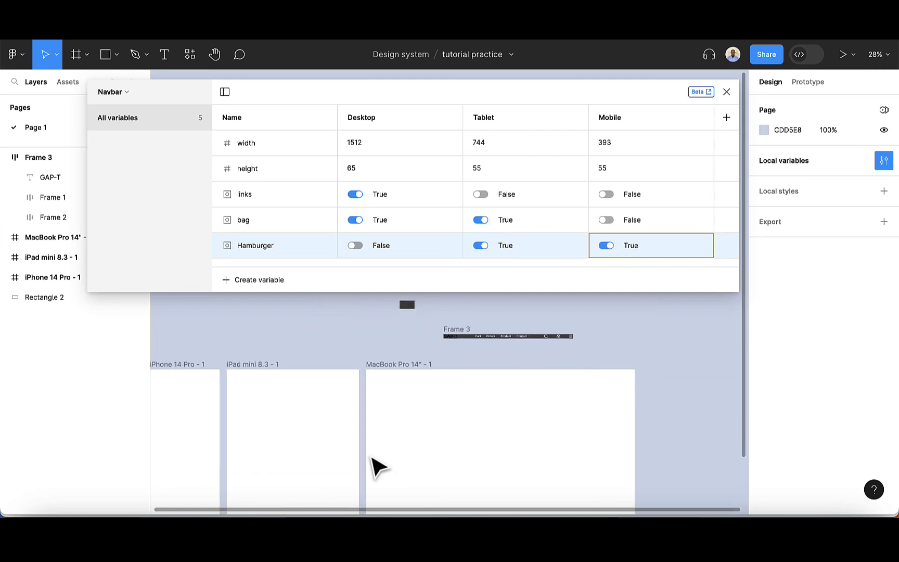
scroll(372, 465, left, 3)
click(468, 343)
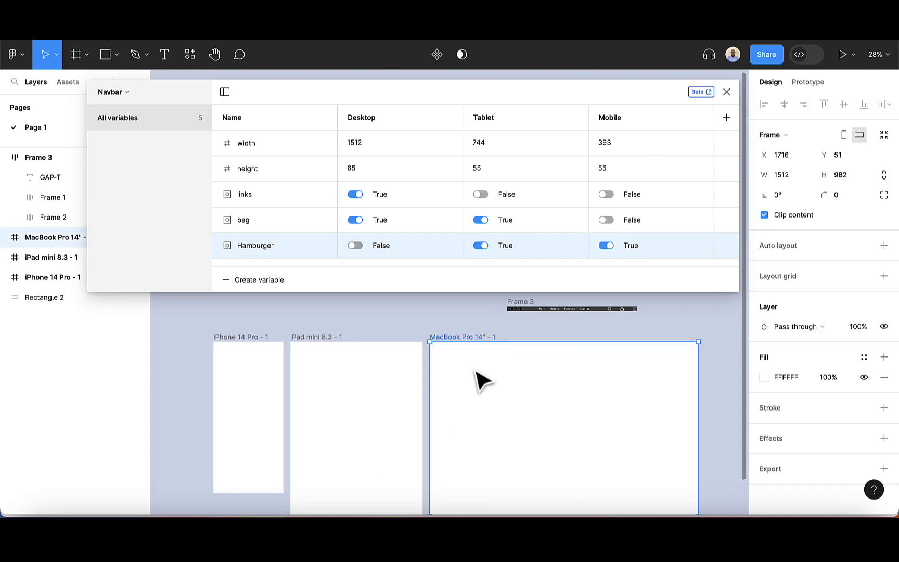
scroll(481, 379, right, 3)
scroll(481, 379, down, 2)
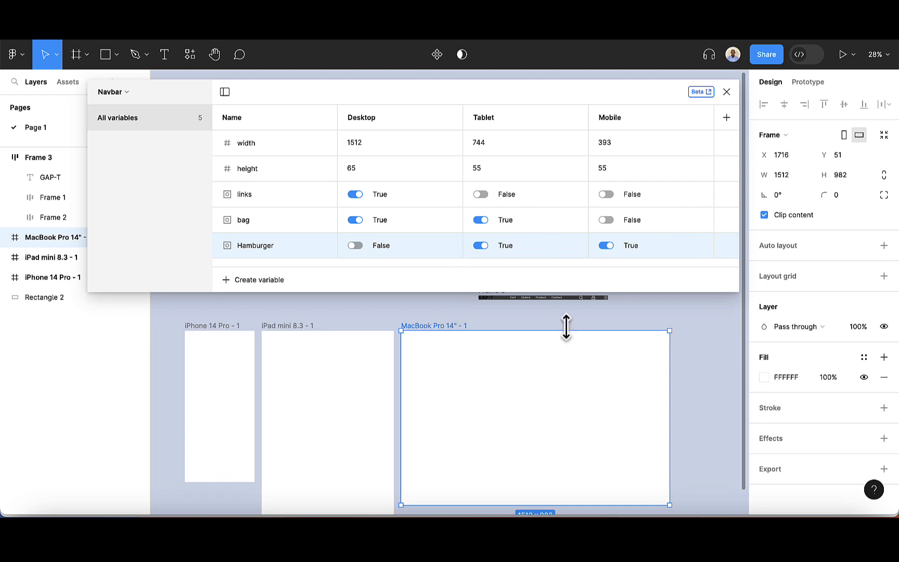
click(884, 277)
click(764, 295)
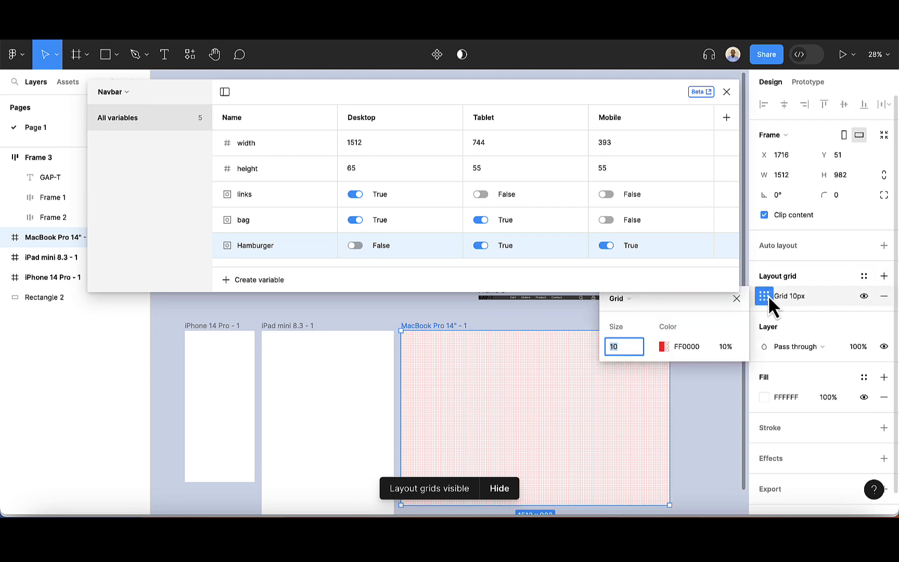
click(619, 298)
click(632, 312)
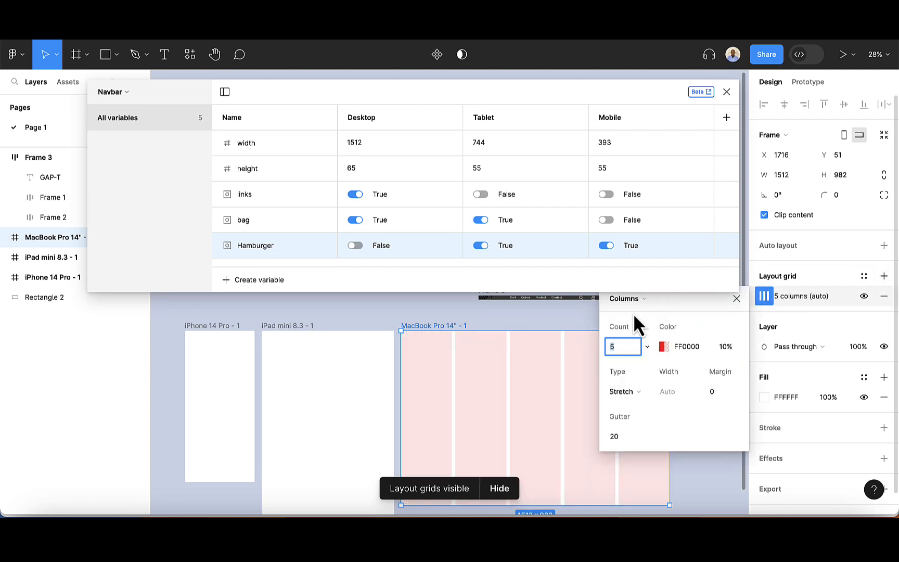
Set the MacBook frame's column grid to a count of 12 with a margin of 120, and close its settings.
click(627, 348)
text(12)
key(Return)
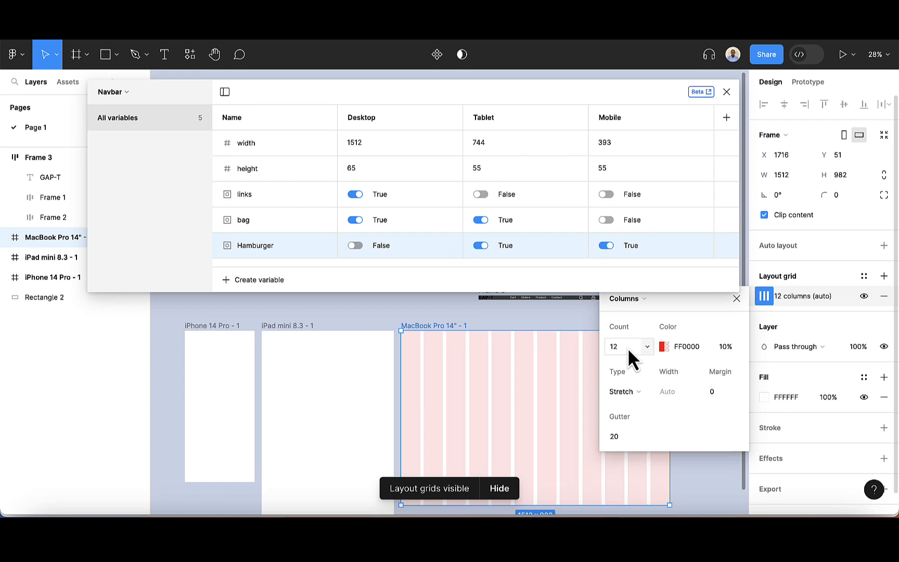
click(721, 393)
text(120)
key(Return)
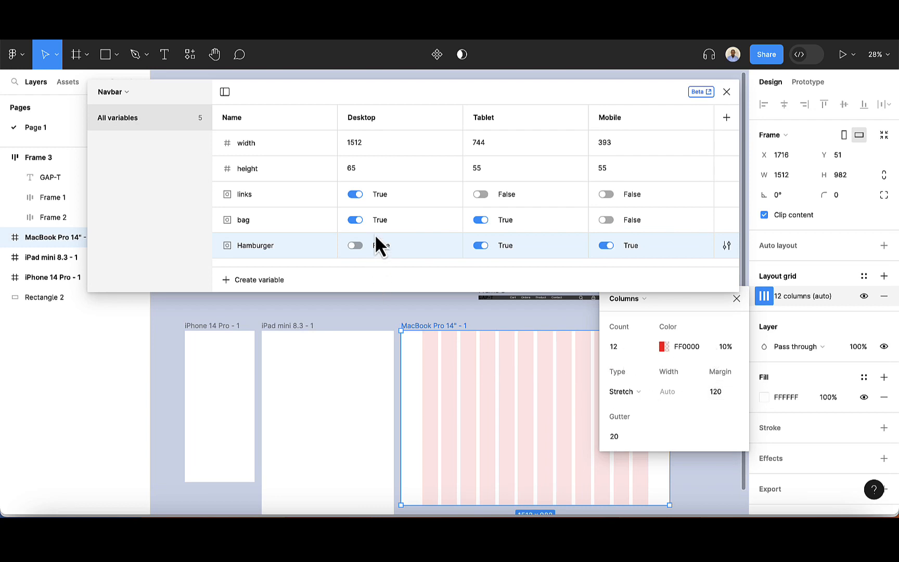
click(736, 299)
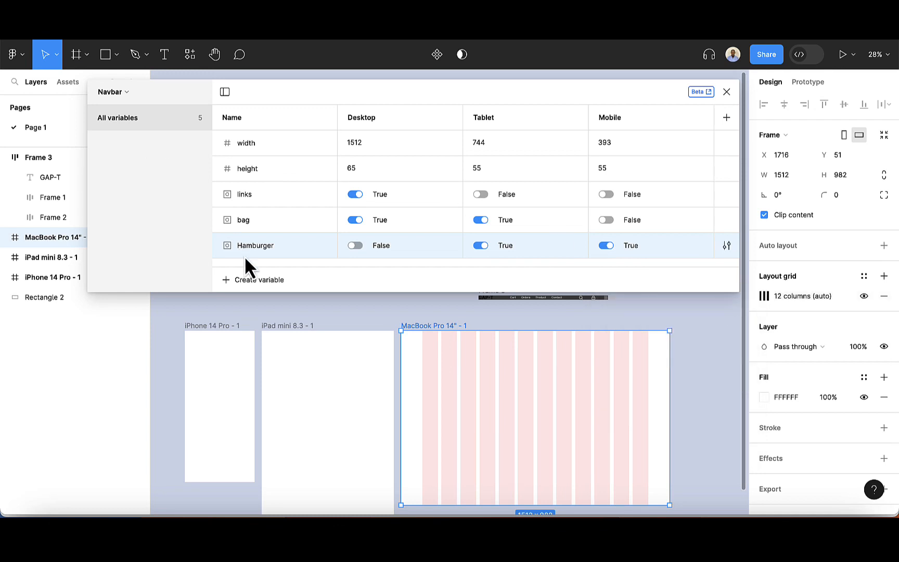
Create a number variable named margin and set its Desktop value to 120.
click(249, 279)
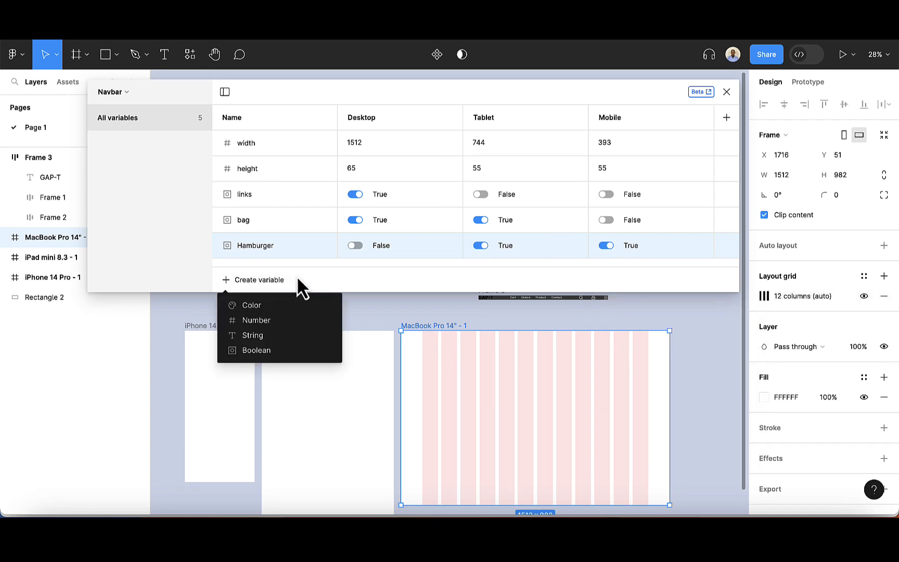
click(254, 321)
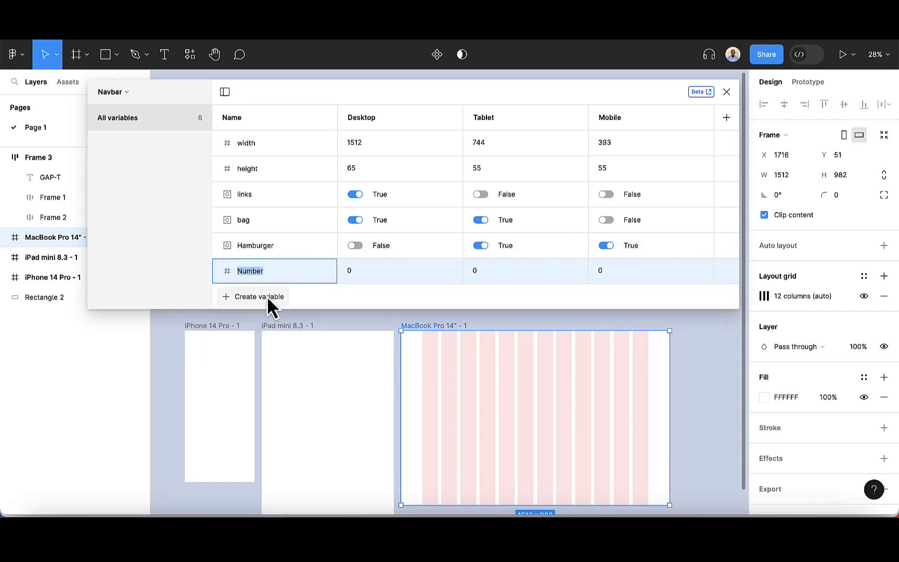
text(margin)
click(358, 272)
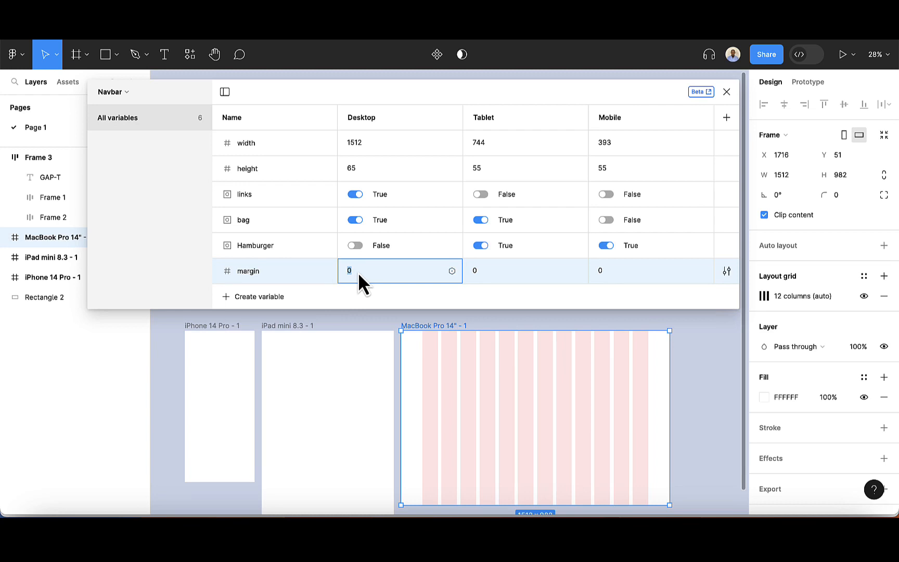
key(Return)
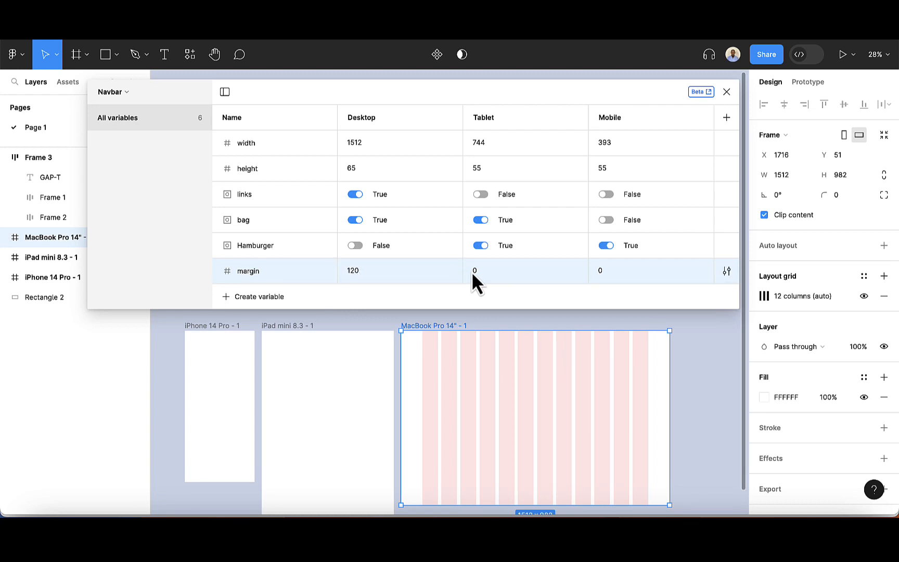
Set the margin variable to 60 for Tablet and 16 for Mobile.
click(492, 273)
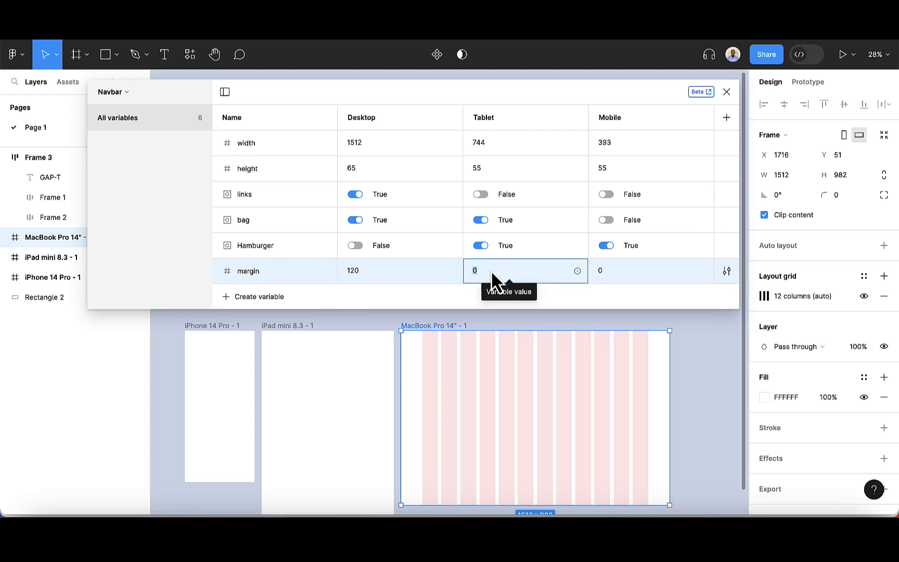
key(BackSpace)
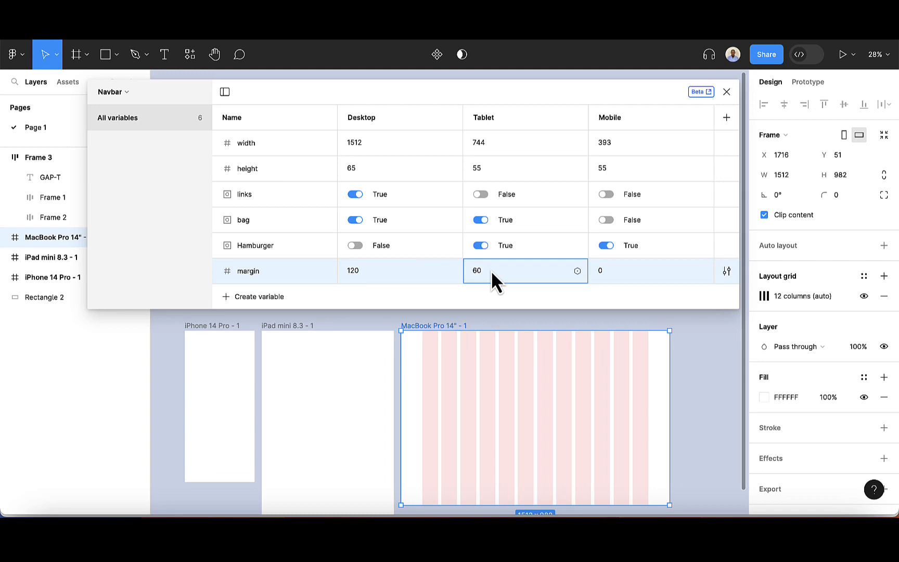
key(Return)
click(616, 272)
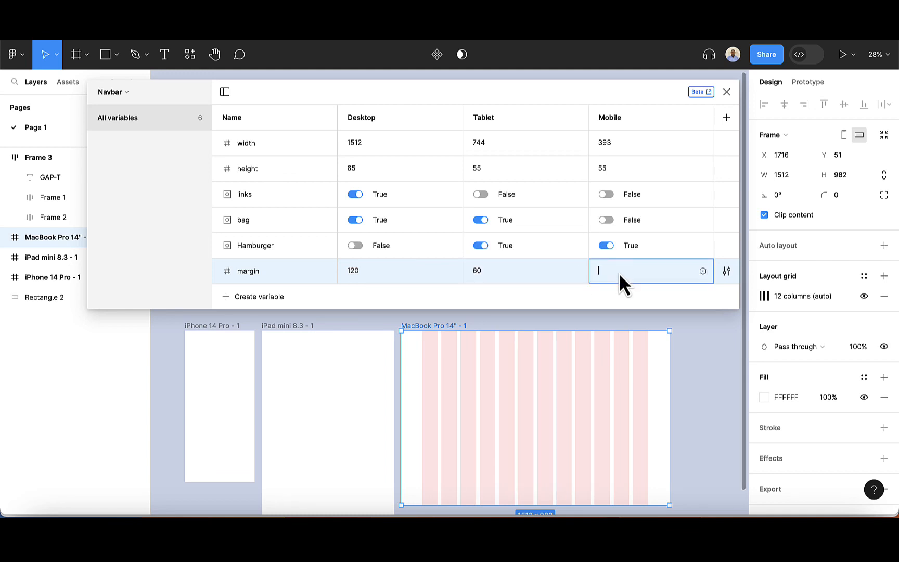
text(16)
key(Return)
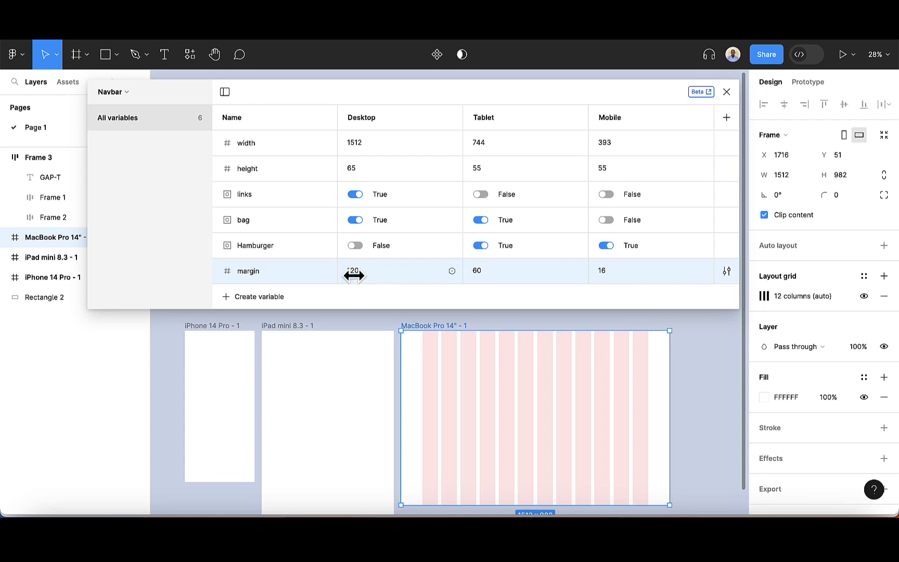
Create a color variable named nav-bg.
click(261, 301)
click(249, 321)
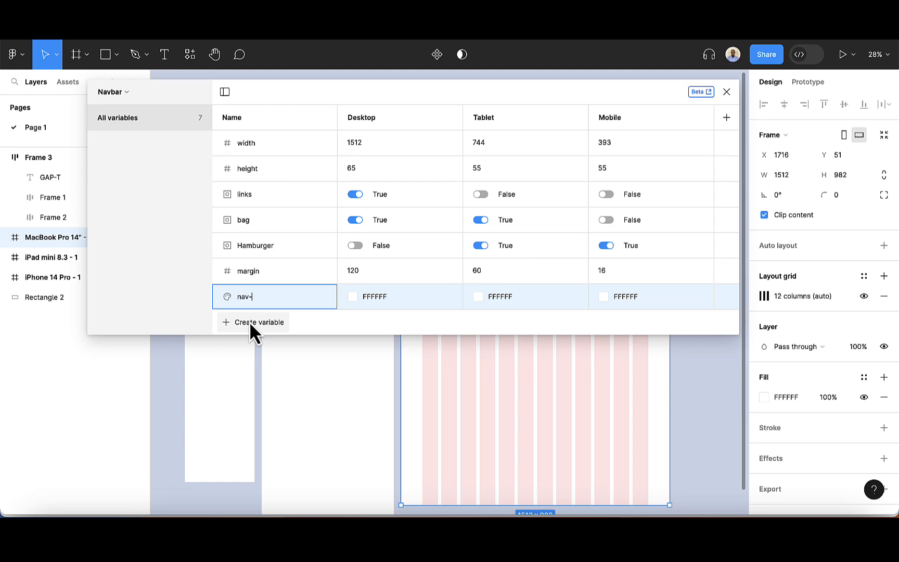
key(Return)
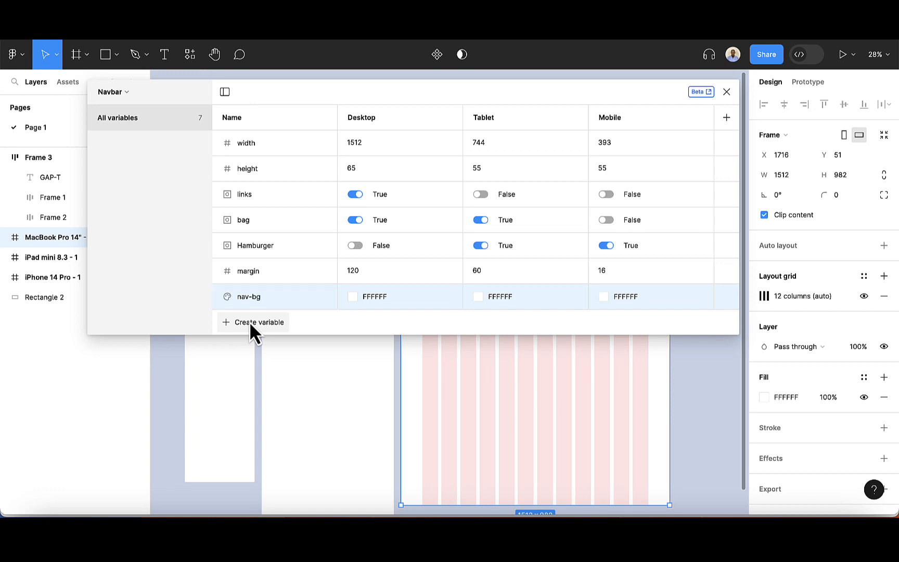
Set the Desktop value of nav-bg to 434344 by sampling the small dark rectangle on the canvas.
drag(336, 90, 612, 76)
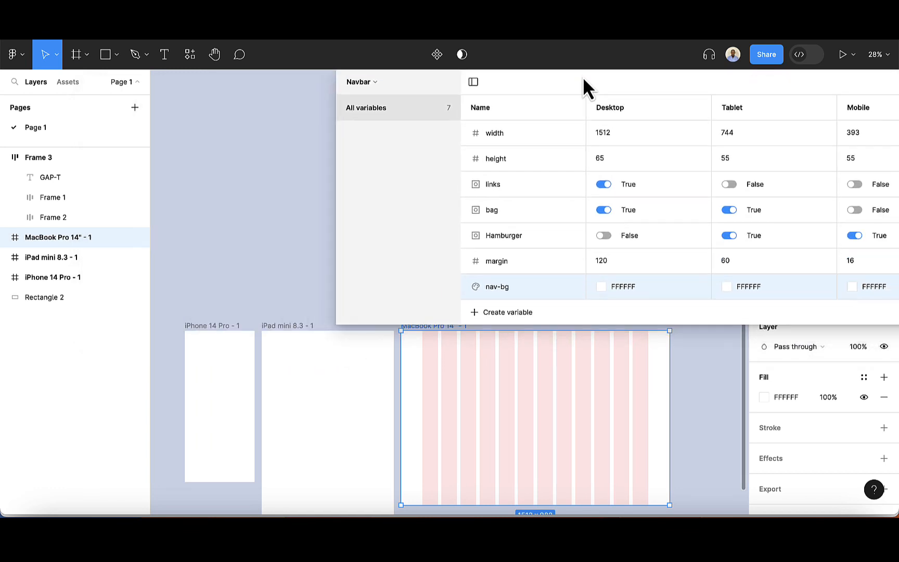
scroll(199, 261, down, 3)
scroll(198, 261, left, 2)
scroll(198, 262, up, 2)
scroll(198, 261, right, 2)
scroll(198, 262, down, 1)
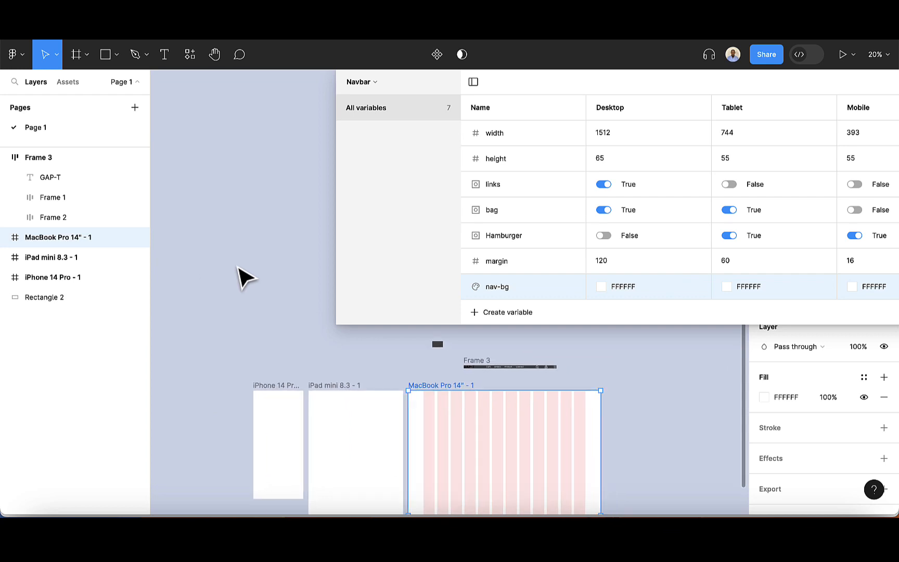
click(602, 289)
click(601, 286)
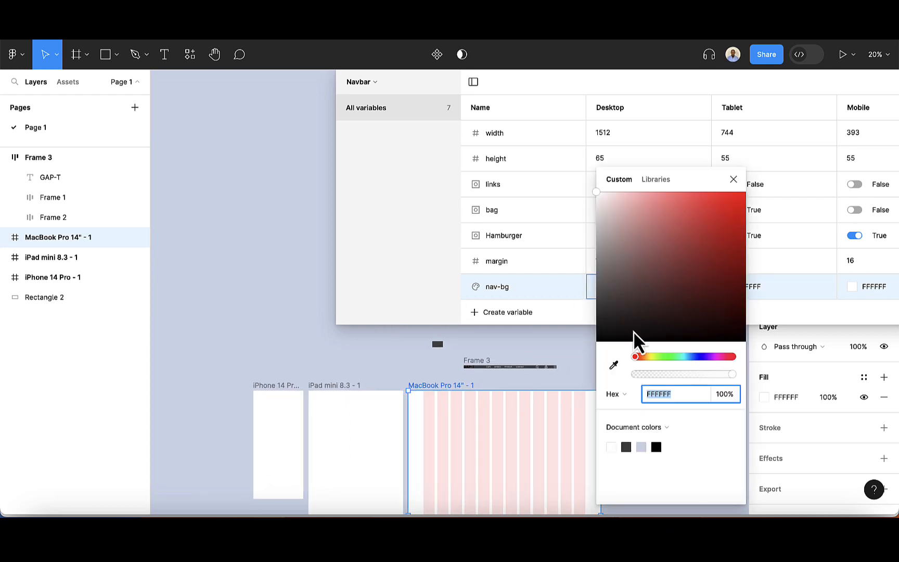
click(613, 364)
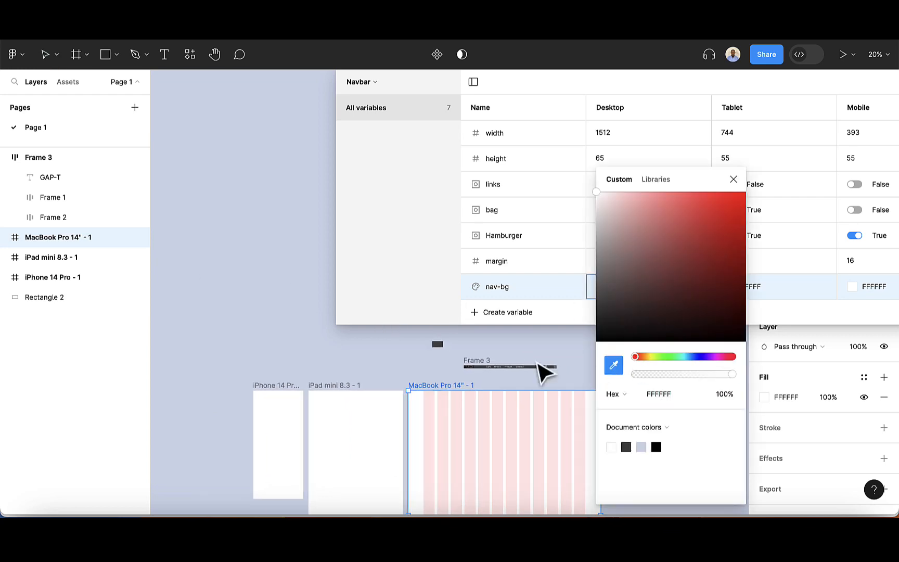
click(437, 344)
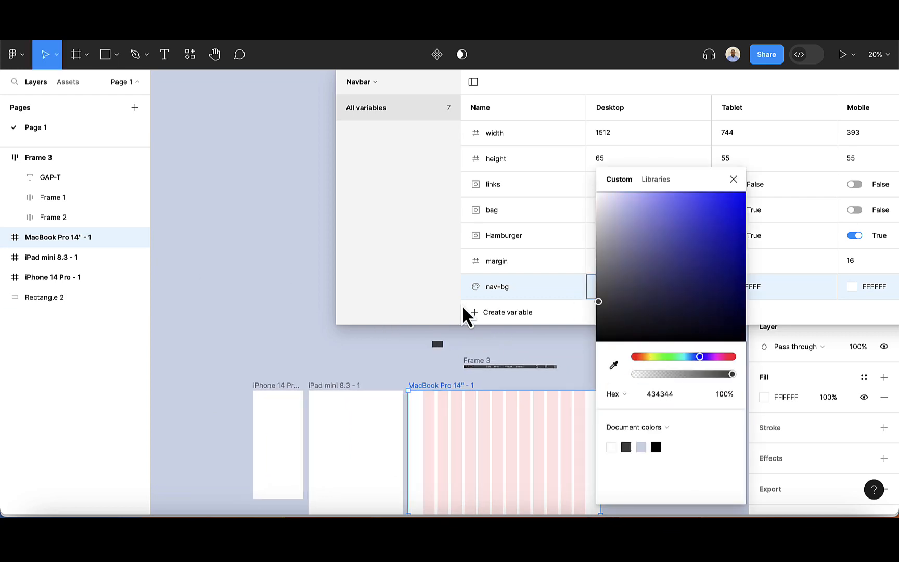
click(734, 180)
Copy the Desktop color 434344 of nav-bg into its Tablet and Mobile values, and close the variables window.
drag(613, 93, 449, 84)
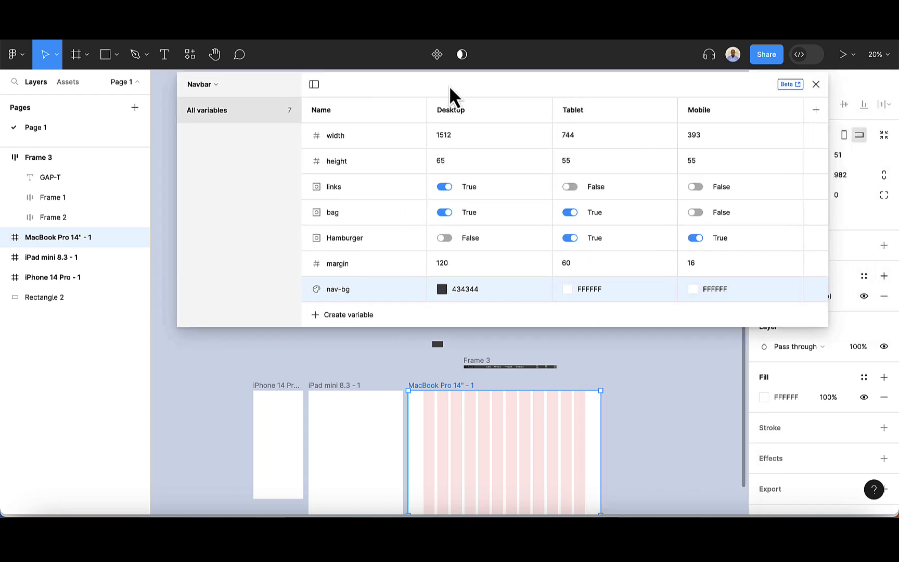
double_click(484, 289)
key(ctrl+c)
double_click(615, 290)
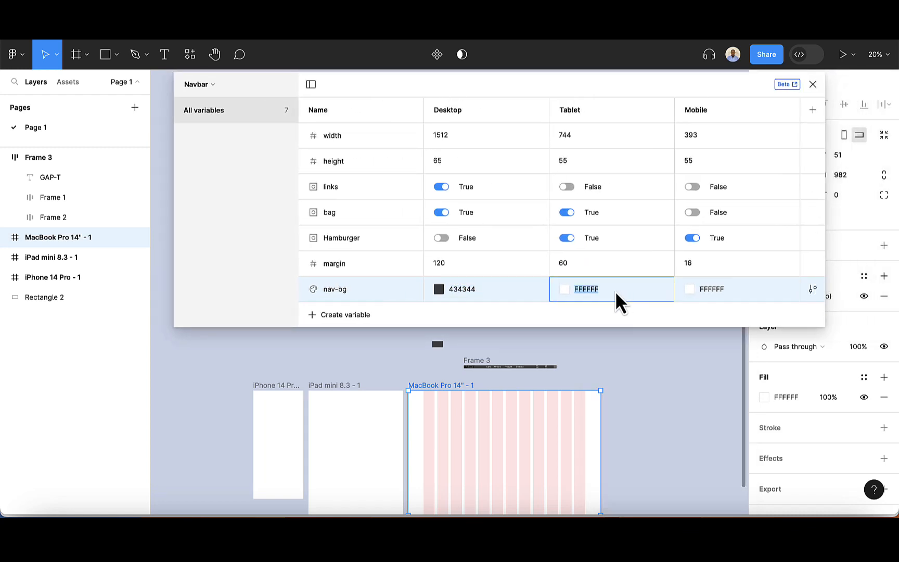
key(BackSpace)
key(ctrl+v)
key(Return)
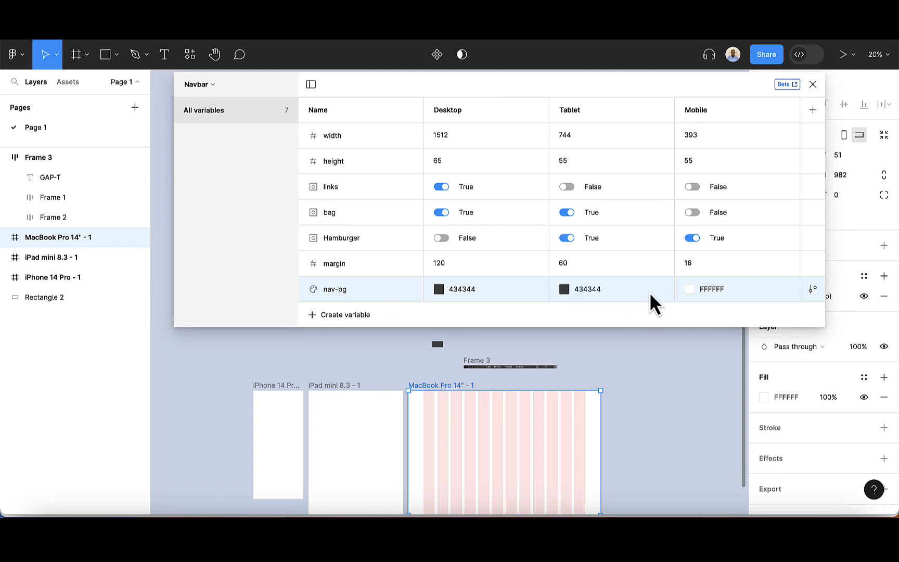
double_click(747, 303)
key(BackSpace)
key(ctrl+v)
key(Return)
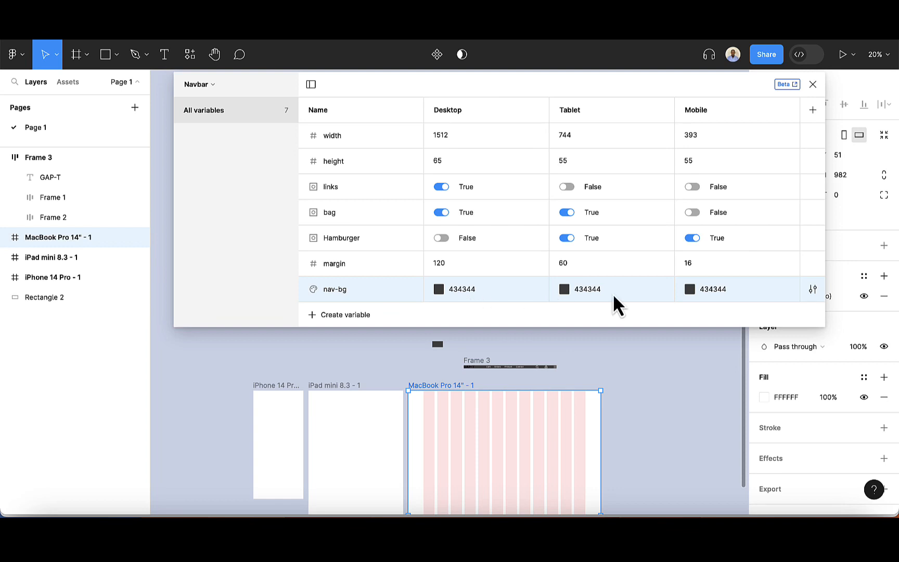
click(815, 90)
Apply the width variable to the width of the navbar frame, Frame 3.
scroll(559, 411, up, 5)
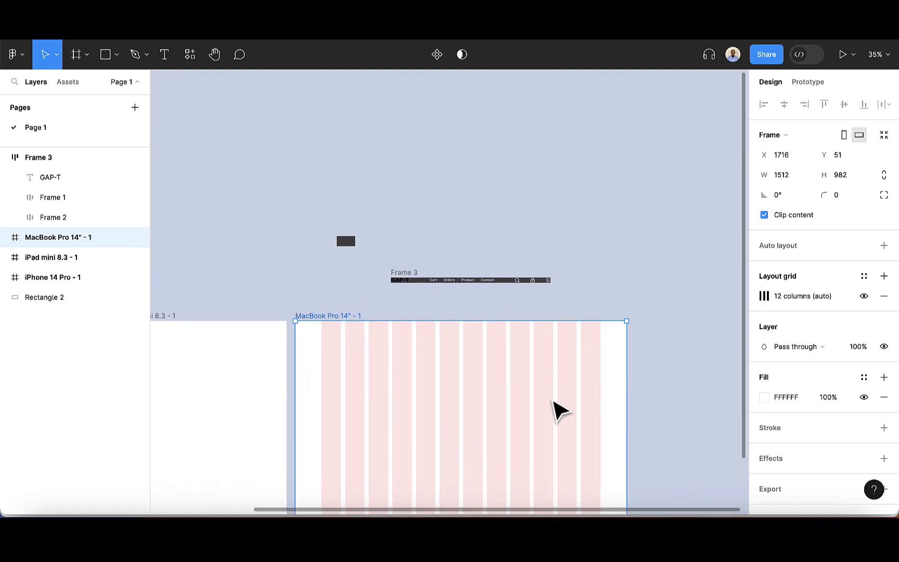
scroll(445, 313, up, 4)
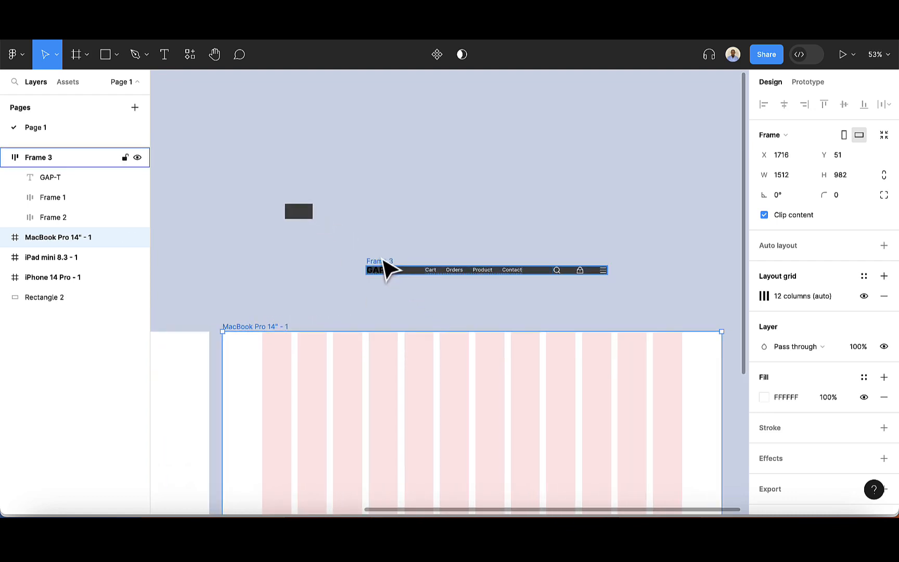
click(388, 268)
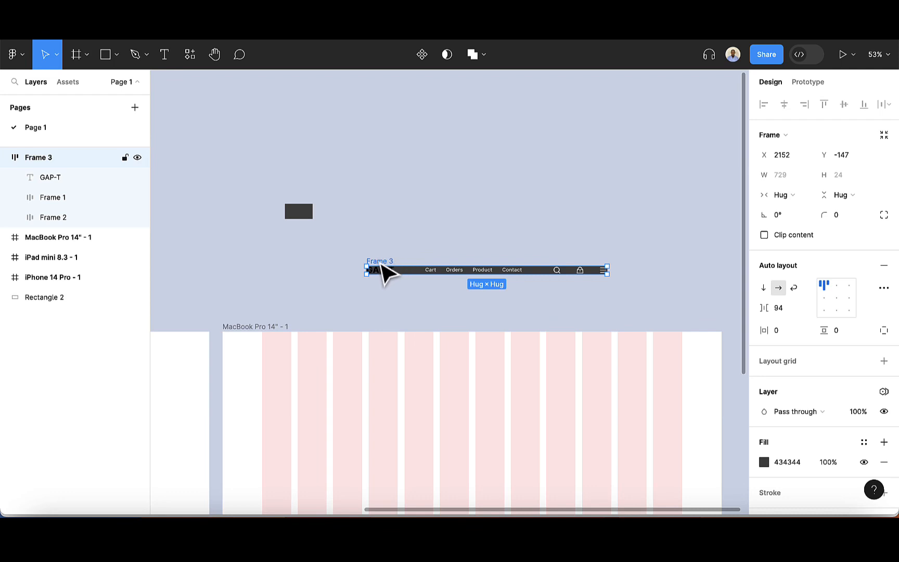
click(806, 176)
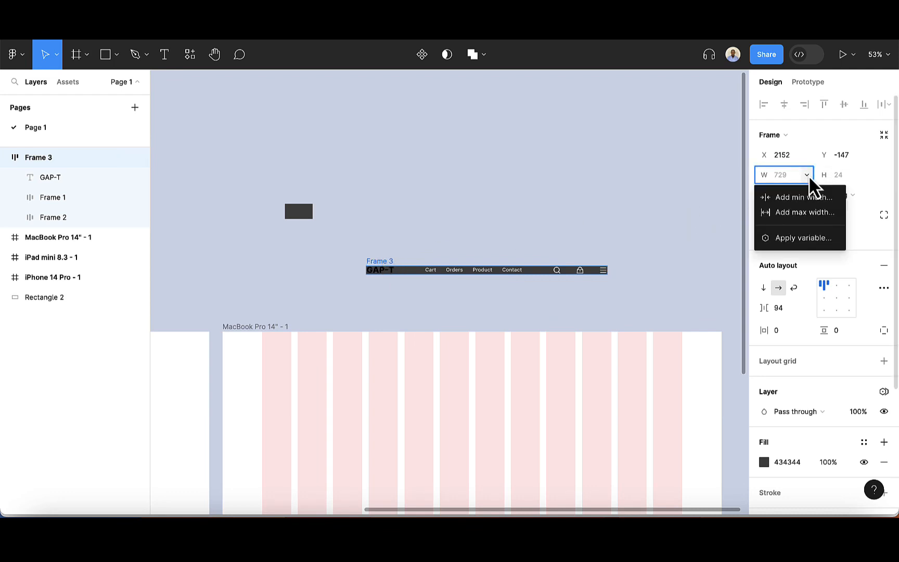
click(810, 240)
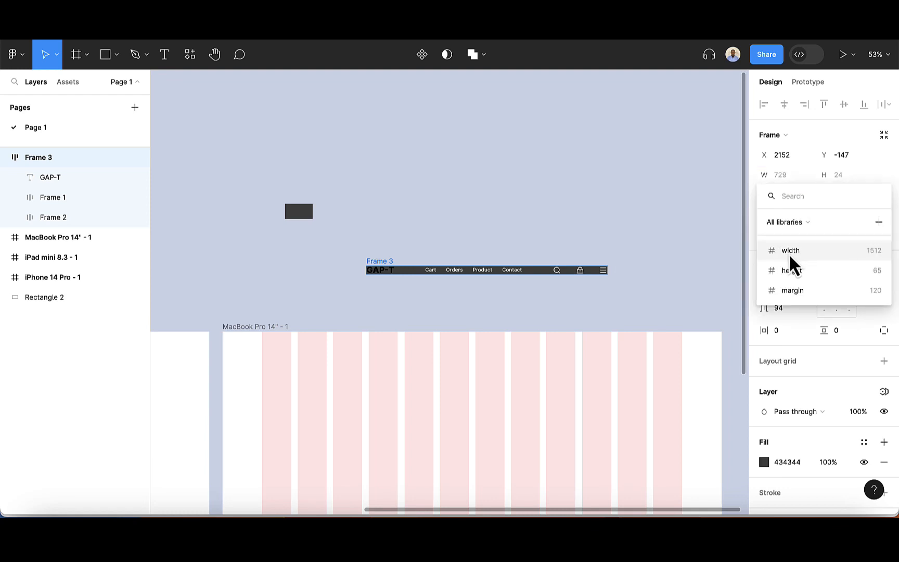
click(790, 254)
Apply the height variable to the height of Frame 3.
scroll(553, 294, right, 1)
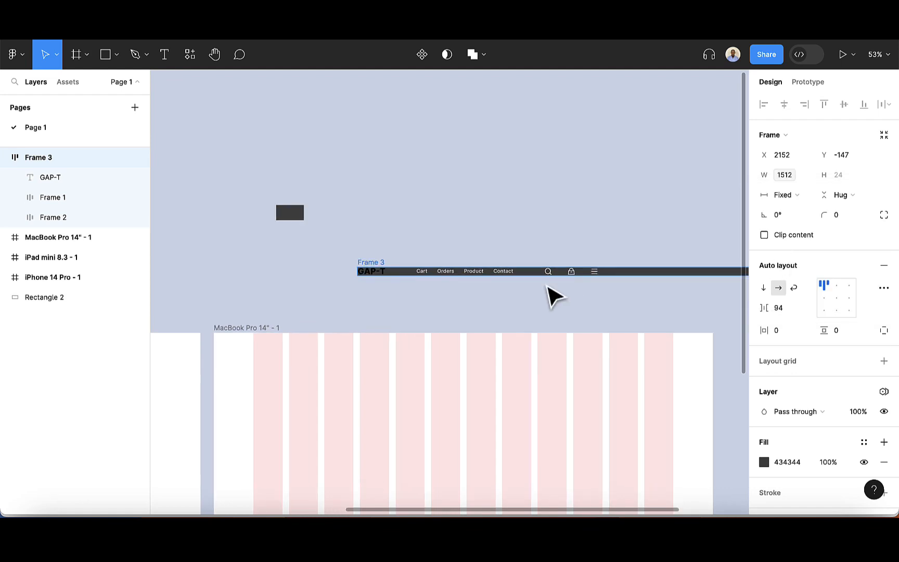
scroll(549, 287, right, 3)
scroll(548, 287, down, 3)
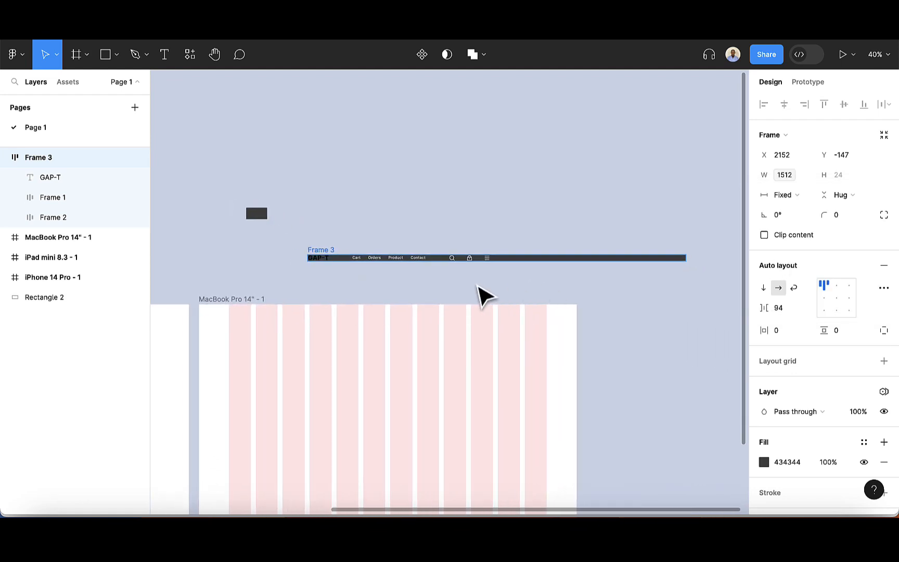
scroll(481, 296, right, 2)
scroll(477, 295, up, 1)
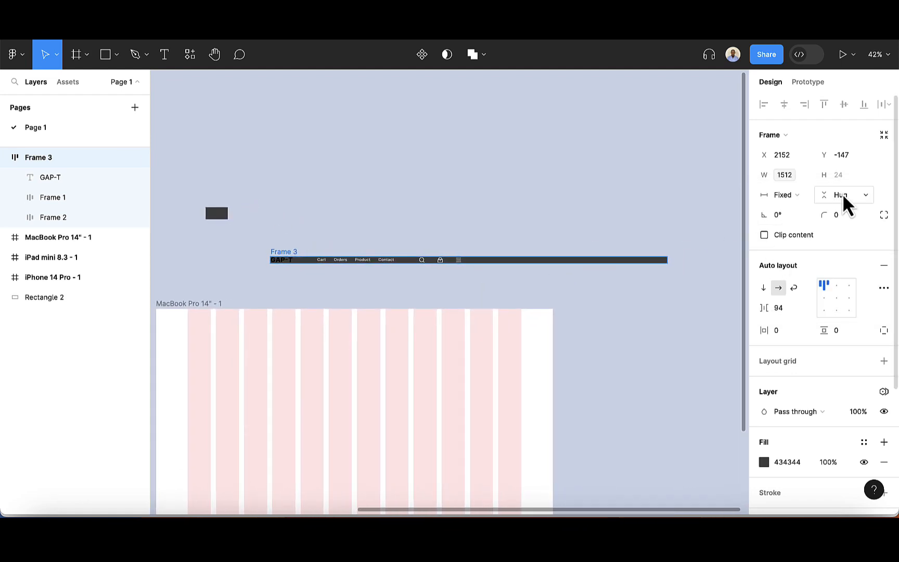
click(866, 176)
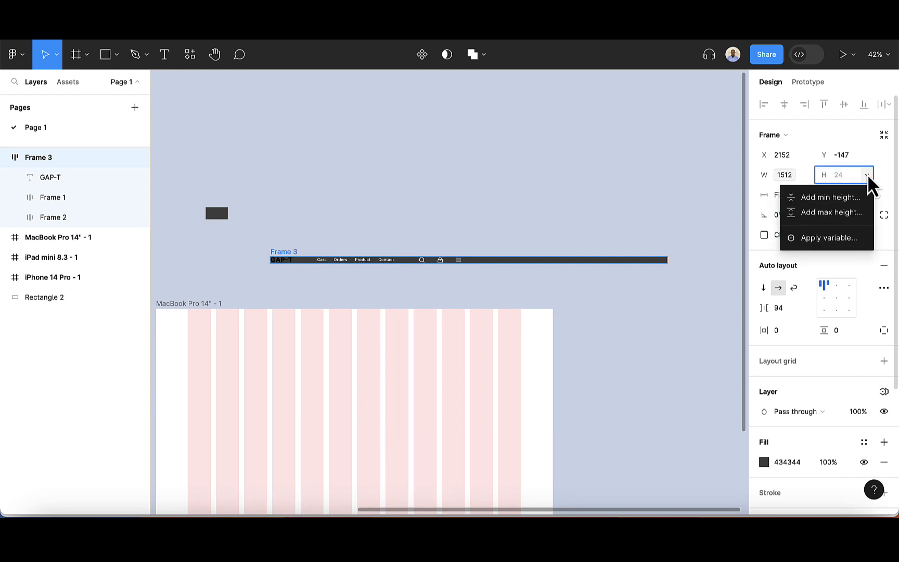
click(827, 238)
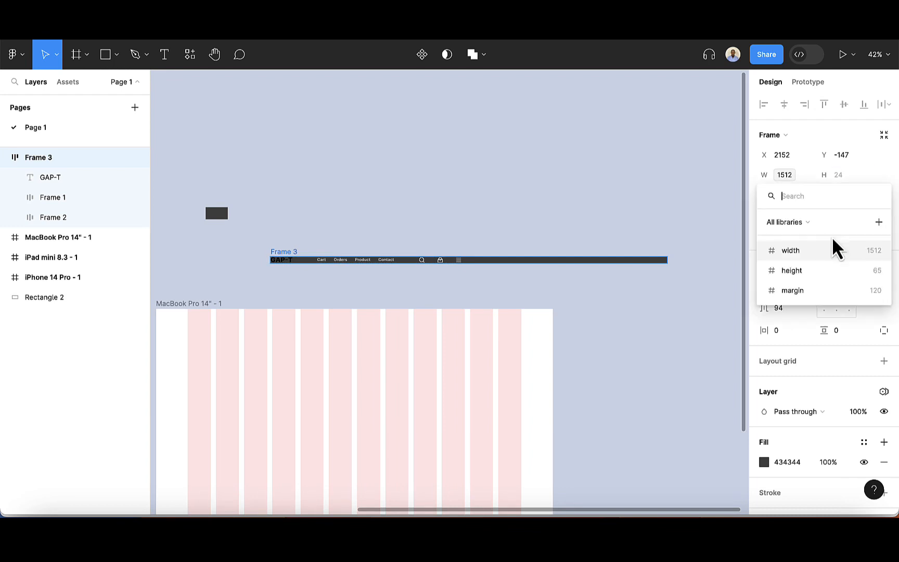
click(813, 272)
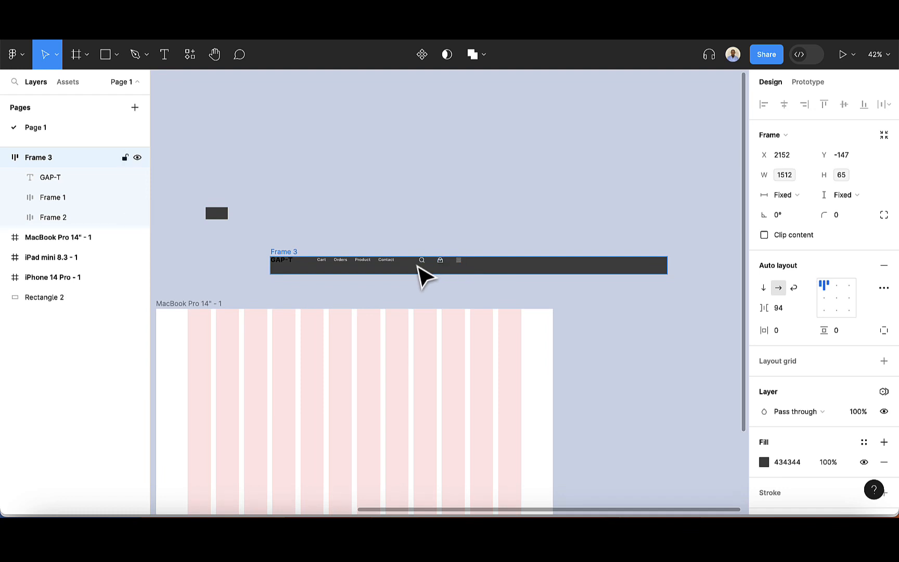
Center the contents of Frame 3 in its auto layout and set the spacing between items to Auto.
scroll(417, 267, up, 3)
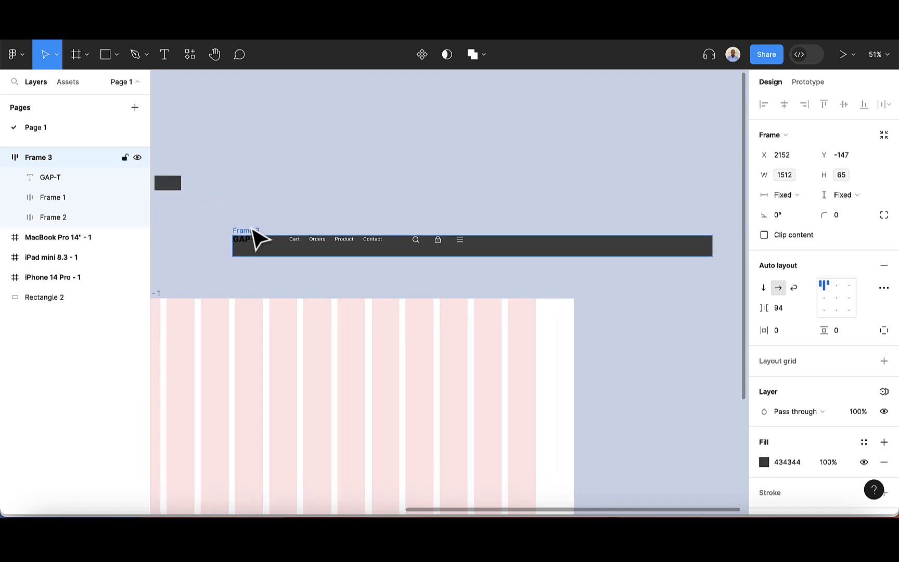
click(836, 301)
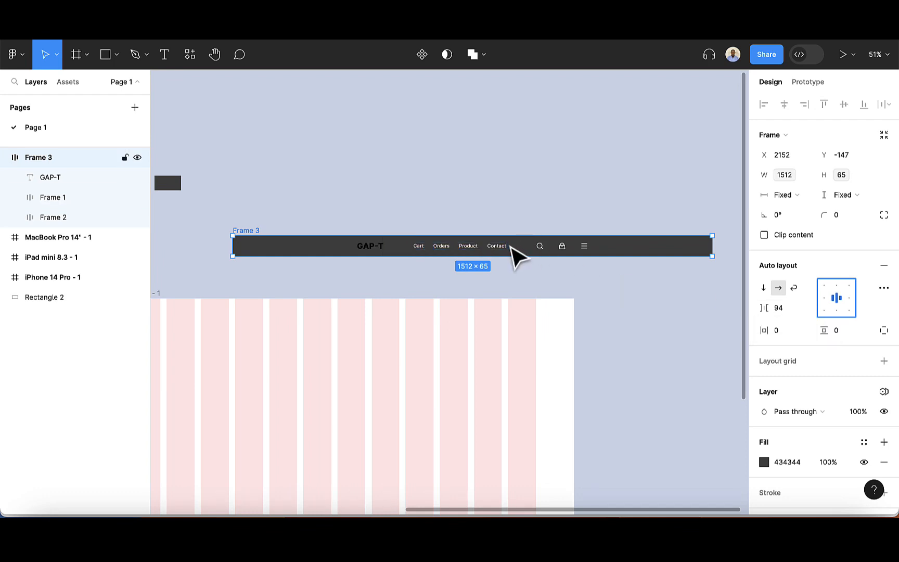
click(806, 308)
click(791, 323)
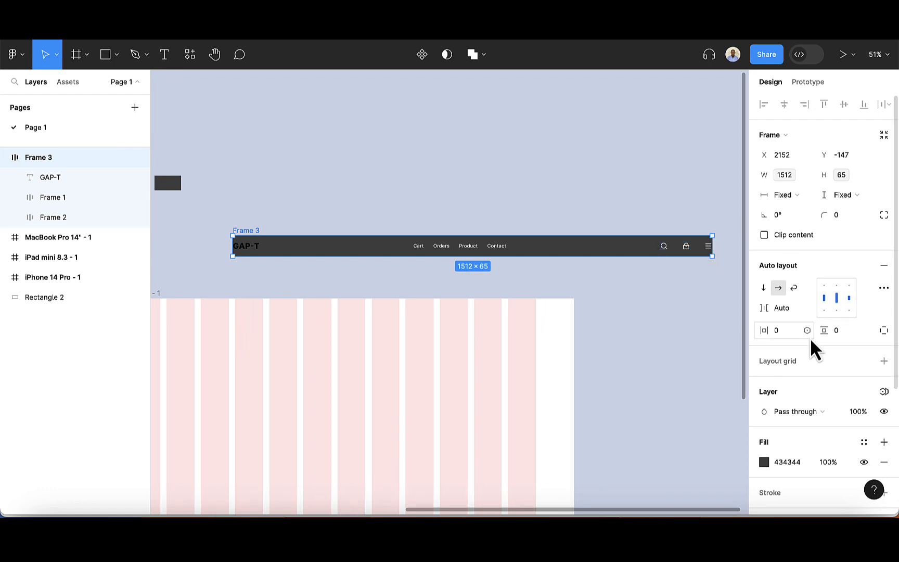
Apply the margin variable to the horizontal padding of Frame 3.
click(805, 331)
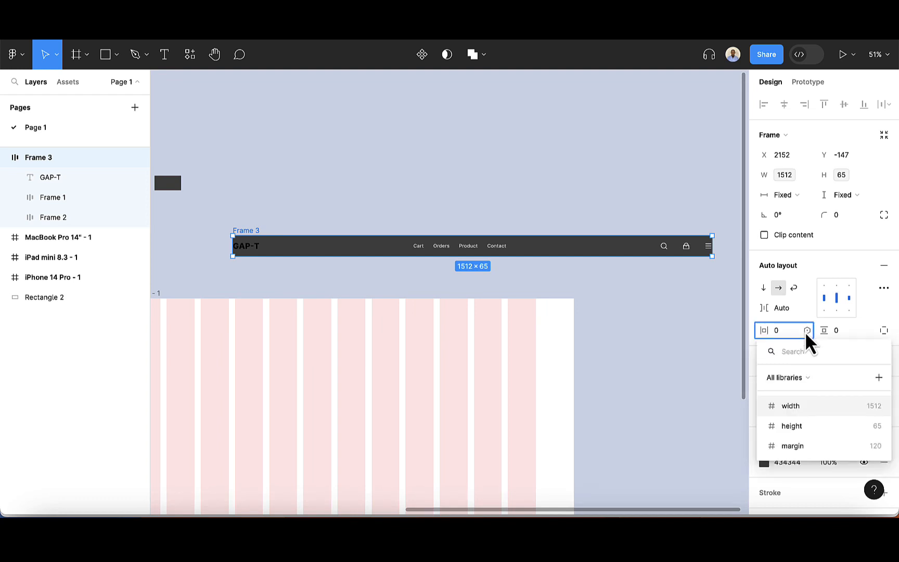
click(792, 446)
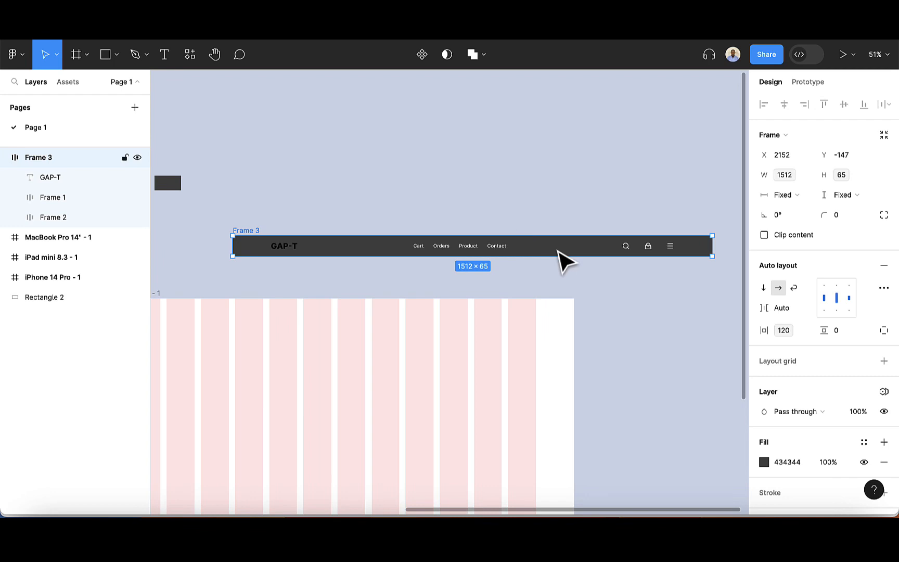
Change the fill color of the GAP-T text in the navbar to white, FFFFFF.
click(279, 247)
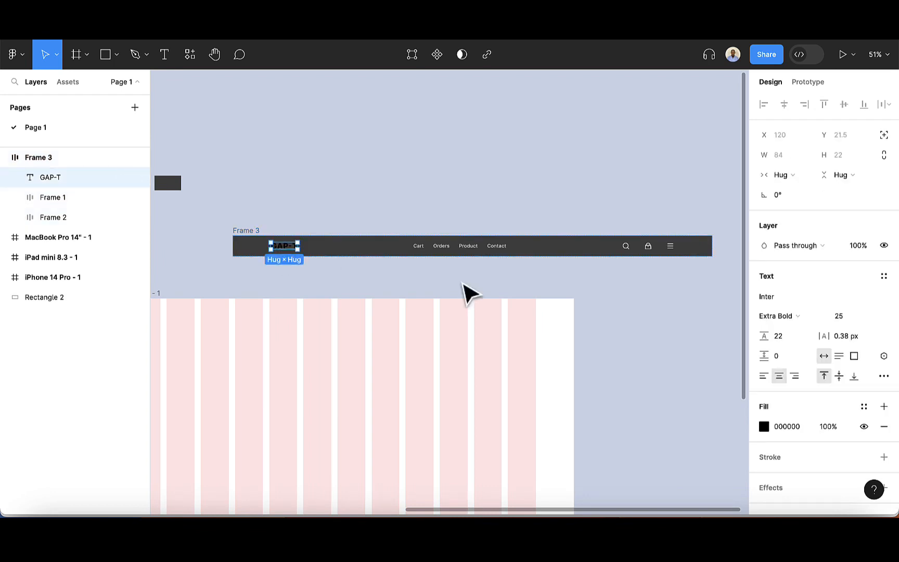
click(763, 426)
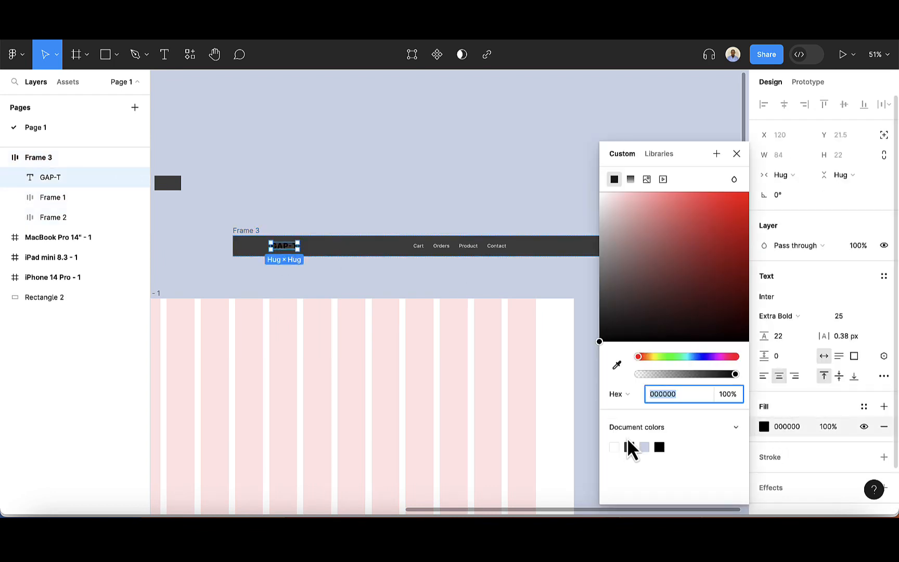
click(614, 447)
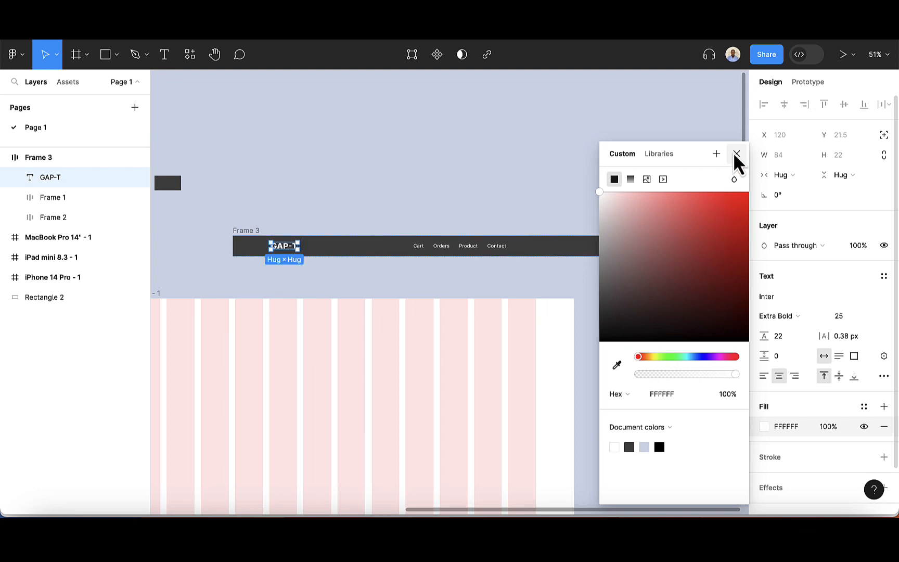
Apply the nav-bg color variable to the fill of the navbar frame, Frame 3.
click(594, 251)
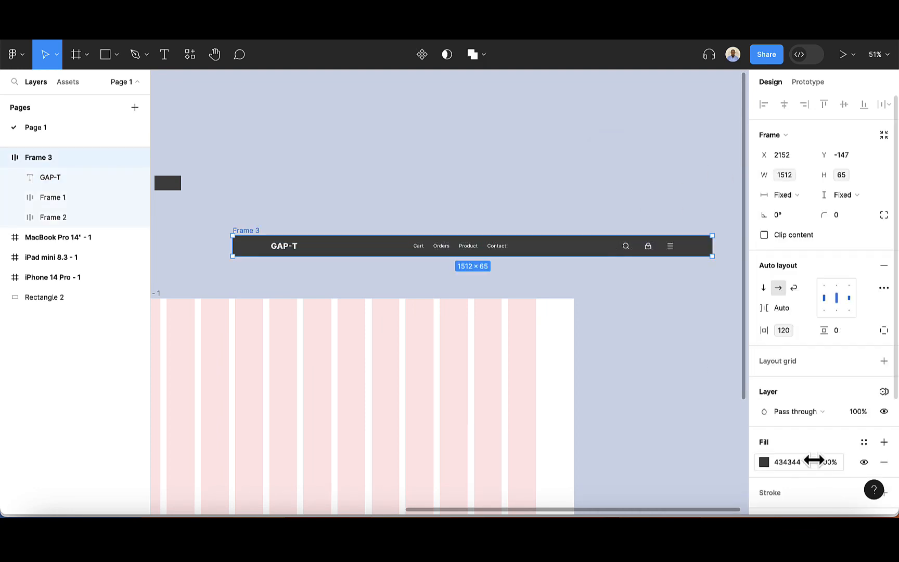
scroll(813, 458, down, 3)
scroll(814, 460, down, 5)
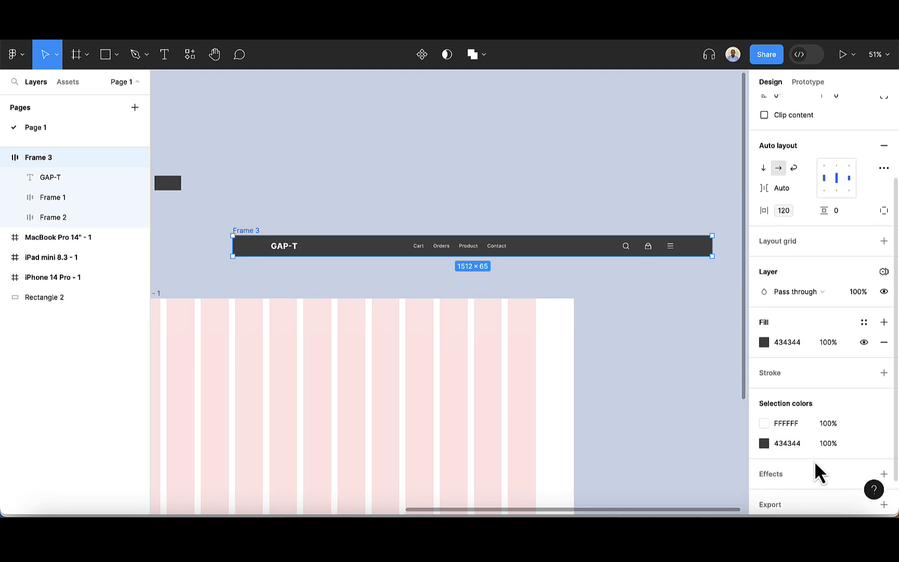
click(862, 315)
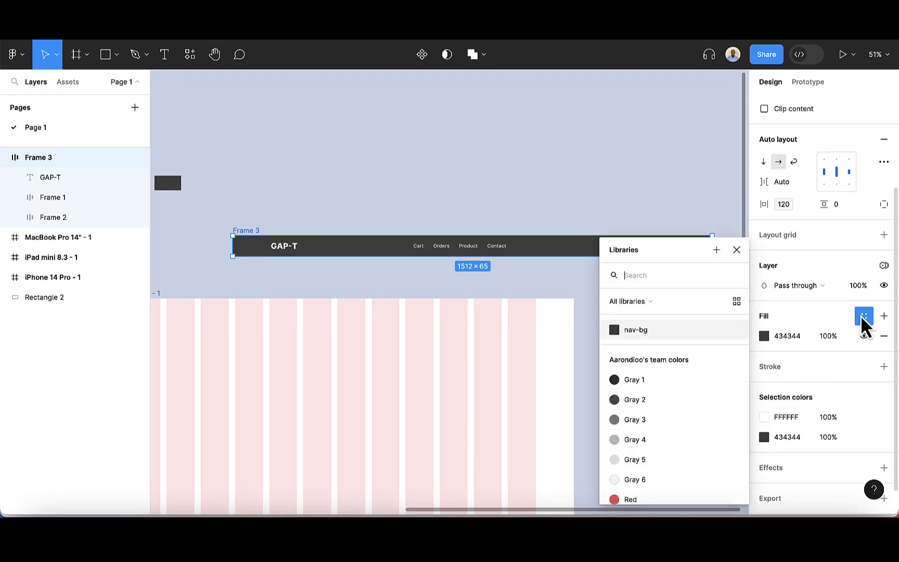
click(640, 329)
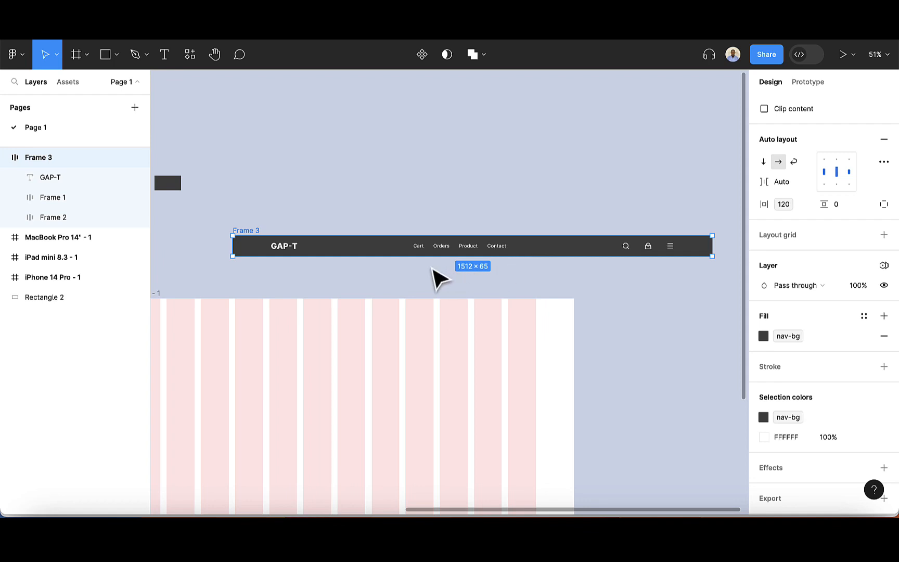
Bind the layer visibility of Frame 1, which holds the navigation links, to the links variable.
scroll(437, 278, left, 1)
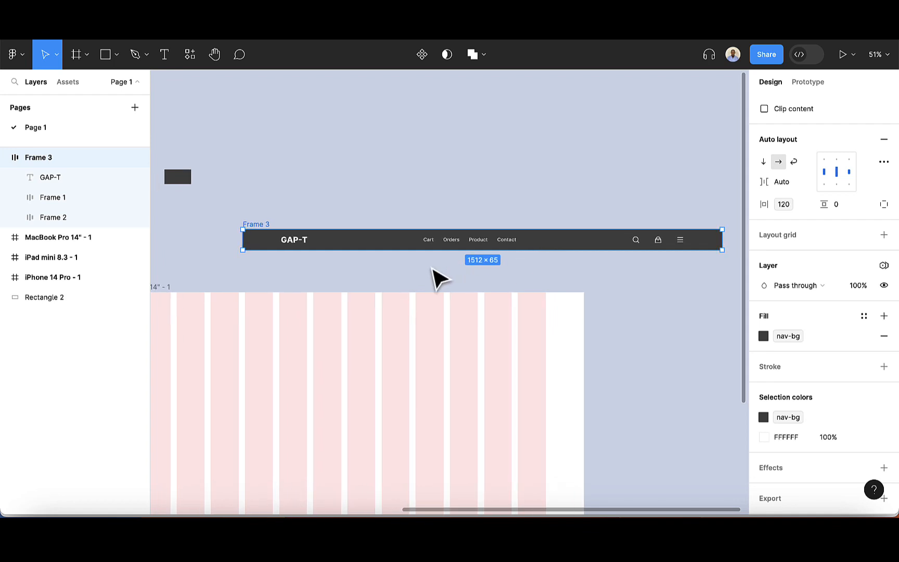
click(478, 240)
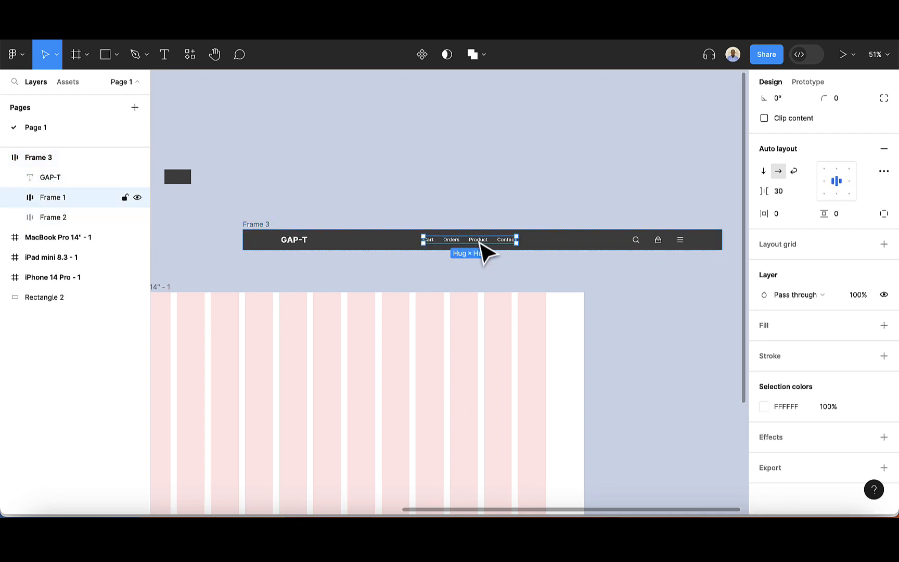
click(884, 295)
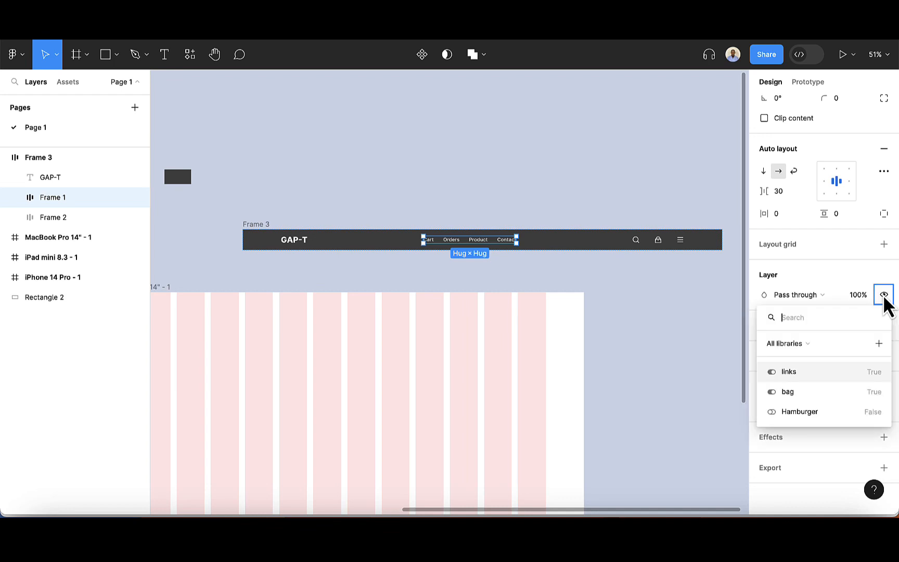
click(789, 372)
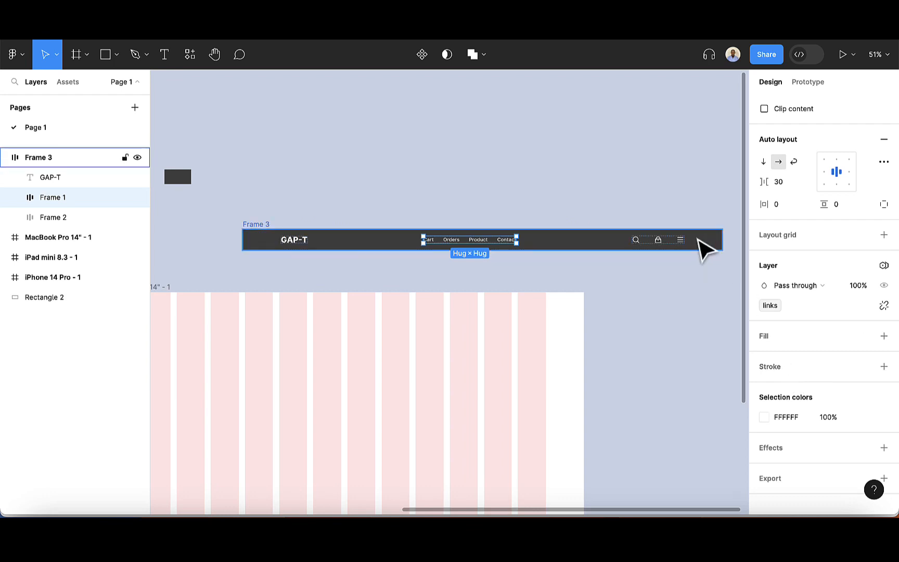
Bind the layer visibility of the handbag-line icon in Frame 2 to the bag variable.
scroll(660, 244, up, 2)
scroll(660, 244, right, 2)
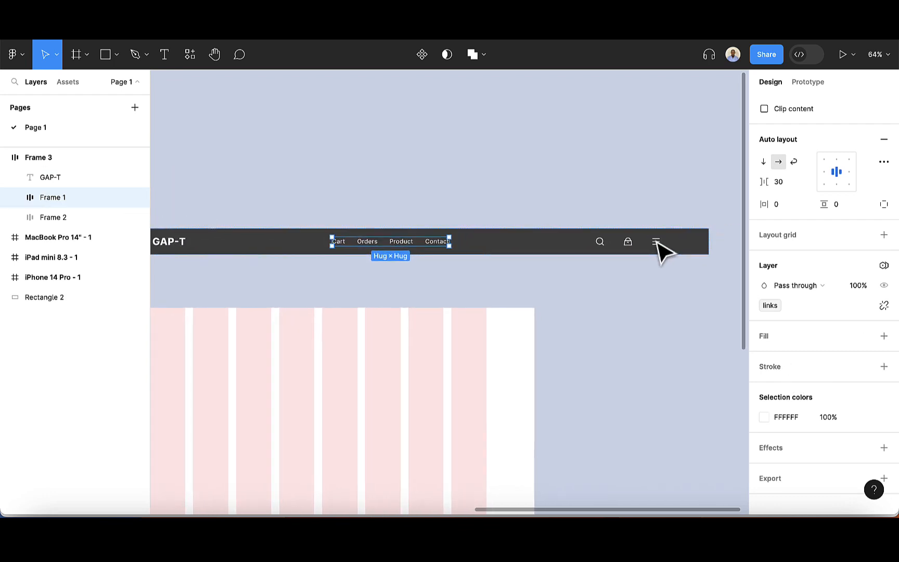
double_click(627, 245)
scroll(627, 245, up, 3)
scroll(627, 244, right, 1)
click(655, 243)
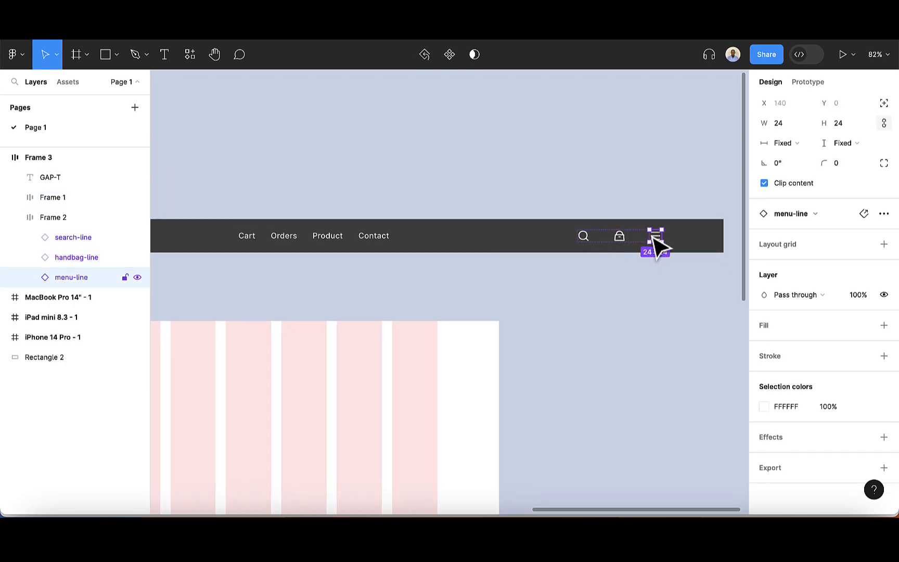
click(620, 240)
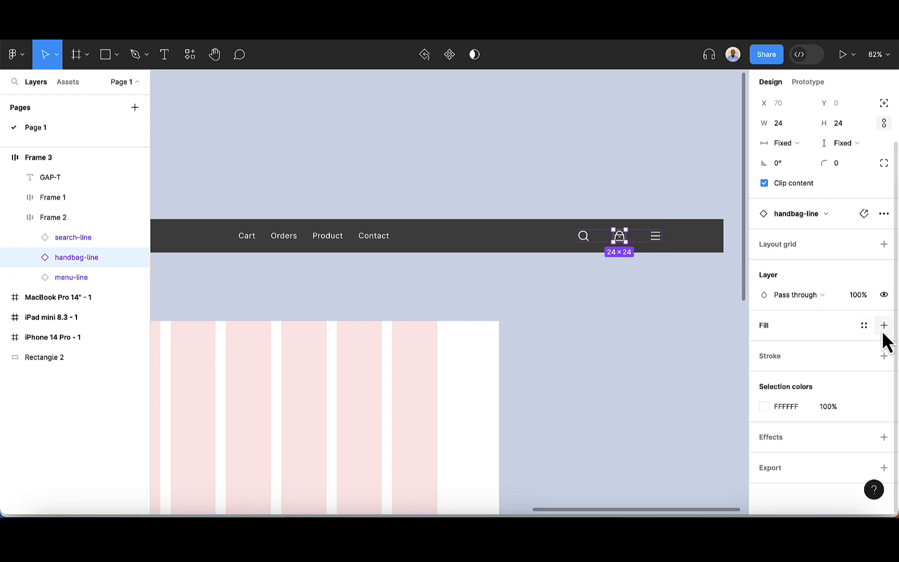
click(883, 295)
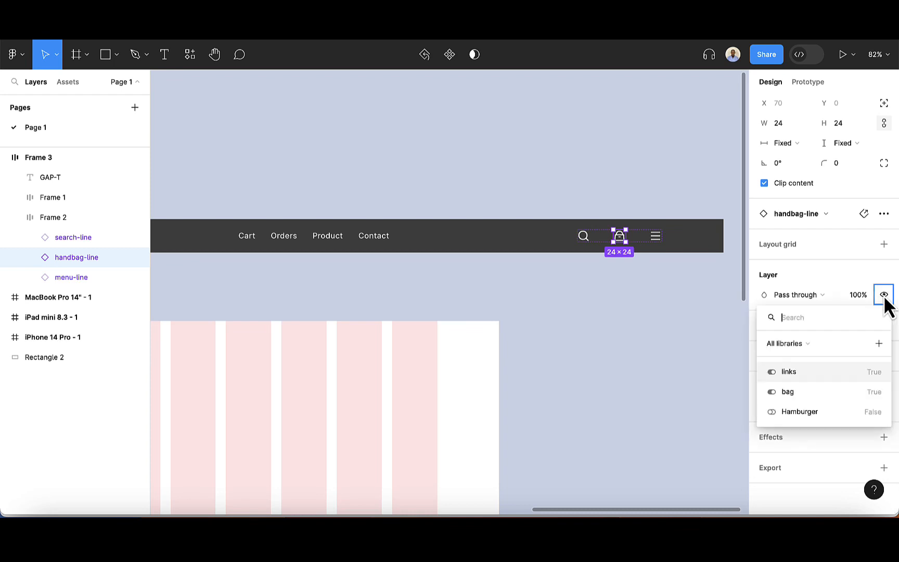
click(813, 391)
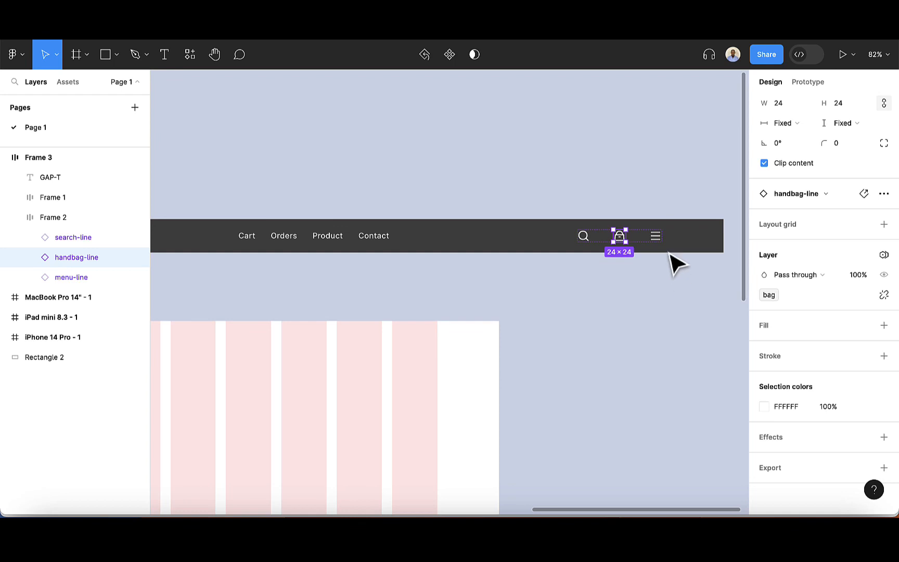
Bind the layer visibility of the menu-line icon in Frame 2 to the Hamburger variable.
click(656, 238)
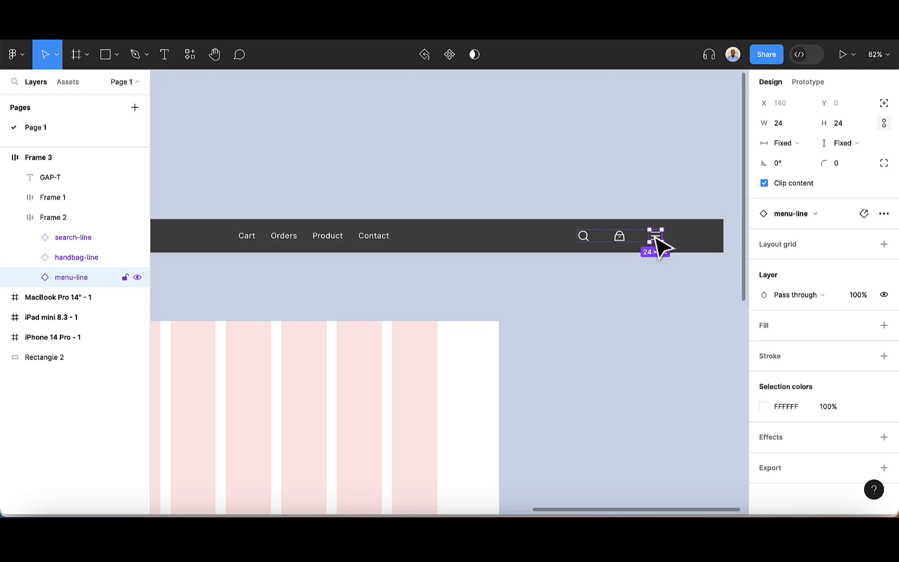
click(883, 296)
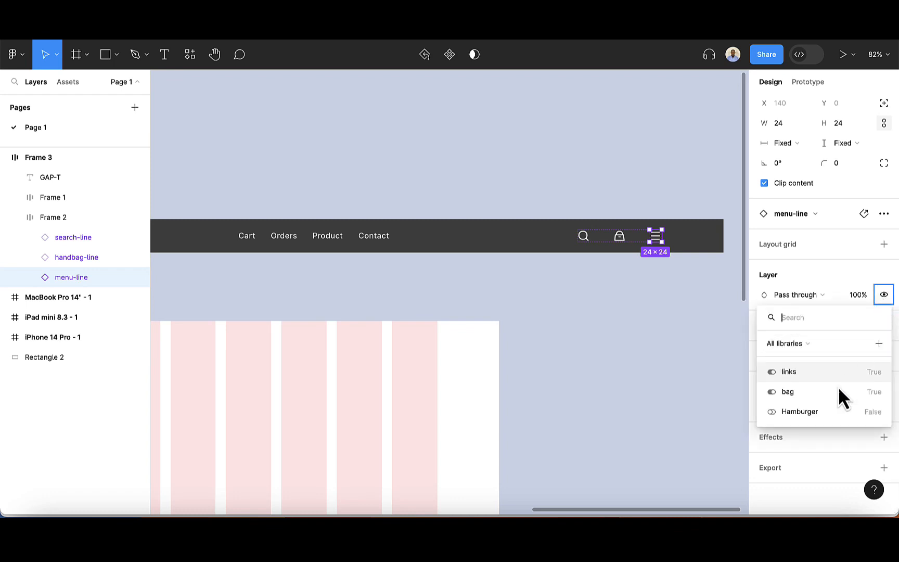
click(829, 410)
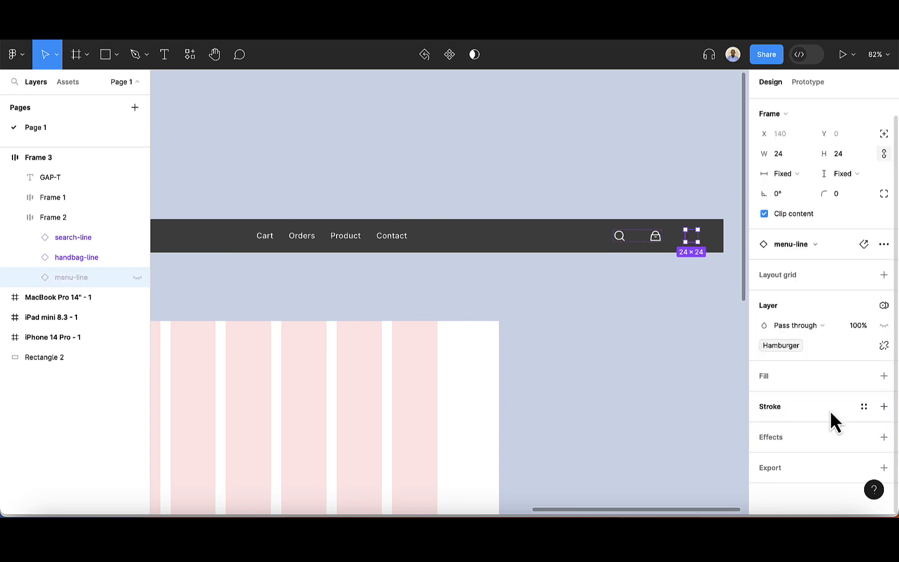
scroll(628, 353, down, 3)
scroll(628, 356, down, 2)
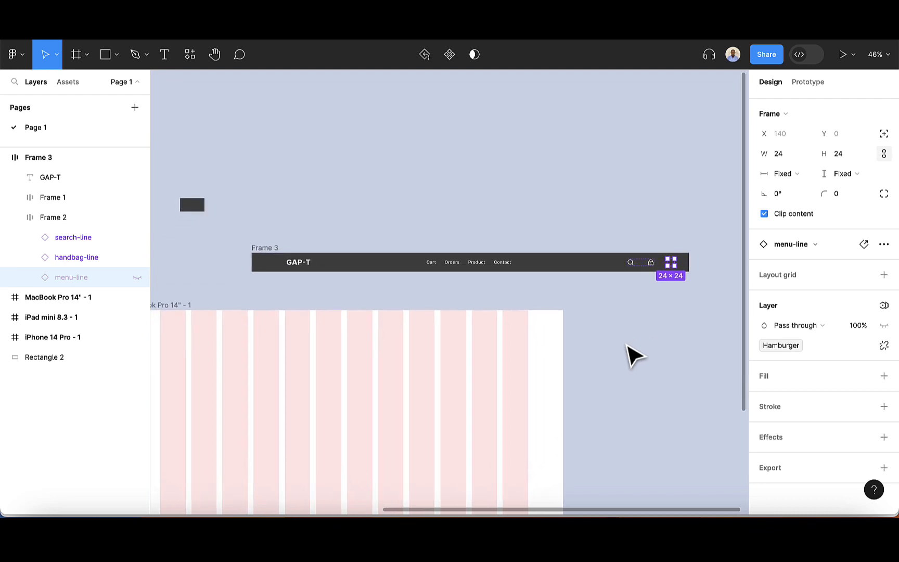
click(678, 229)
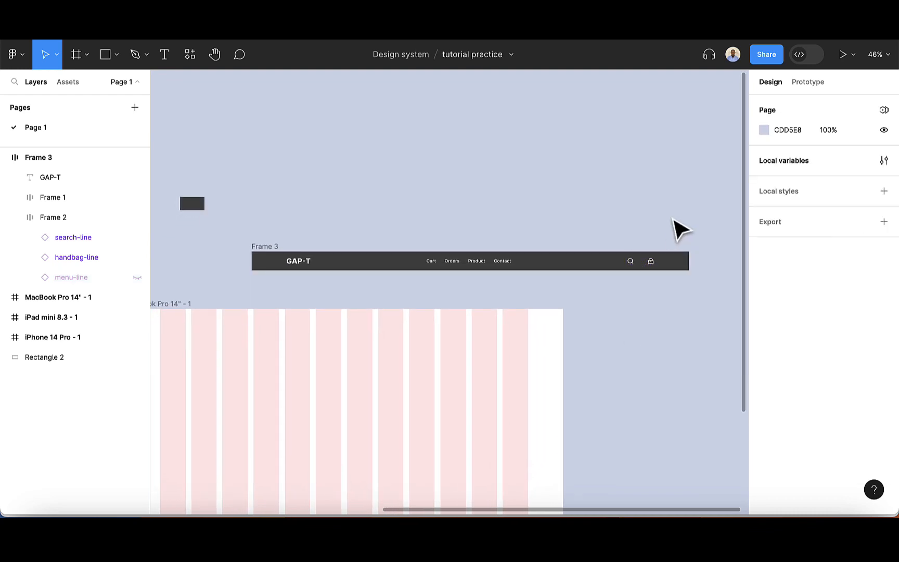
Hide the 12-column layout grid on the MacBook Pro 14" - 1 frame.
click(668, 266)
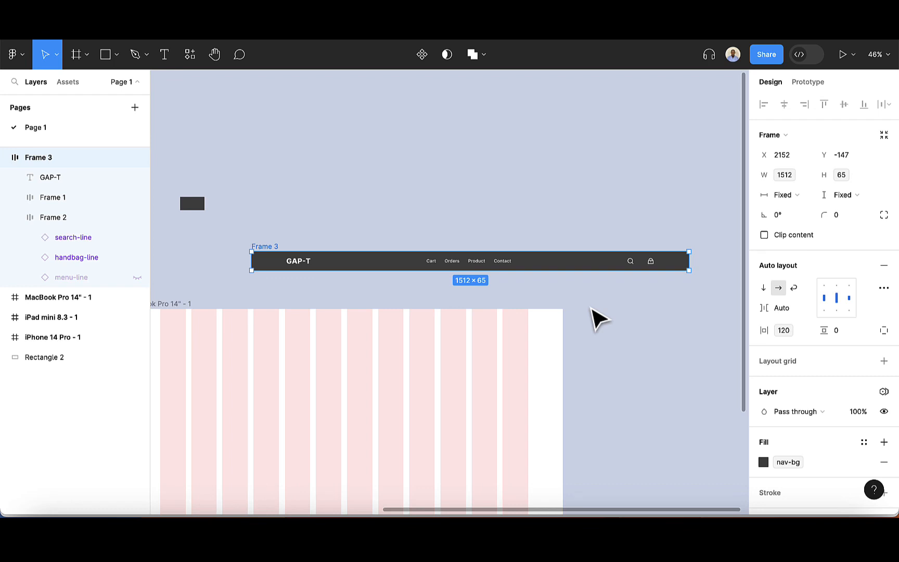
scroll(327, 245, down, 2)
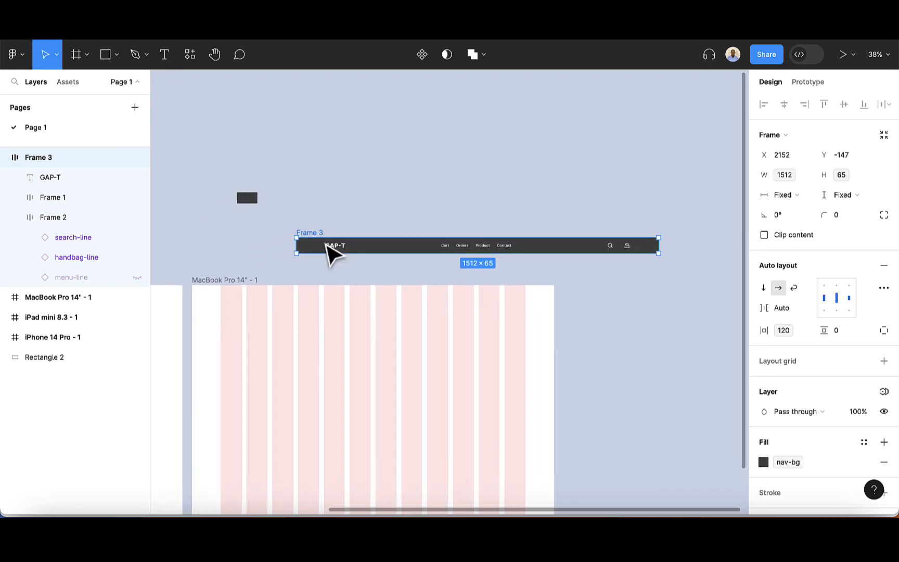
scroll(327, 244, left, 2)
scroll(327, 245, down, 2)
scroll(327, 245, left, 4)
scroll(327, 245, down, 1)
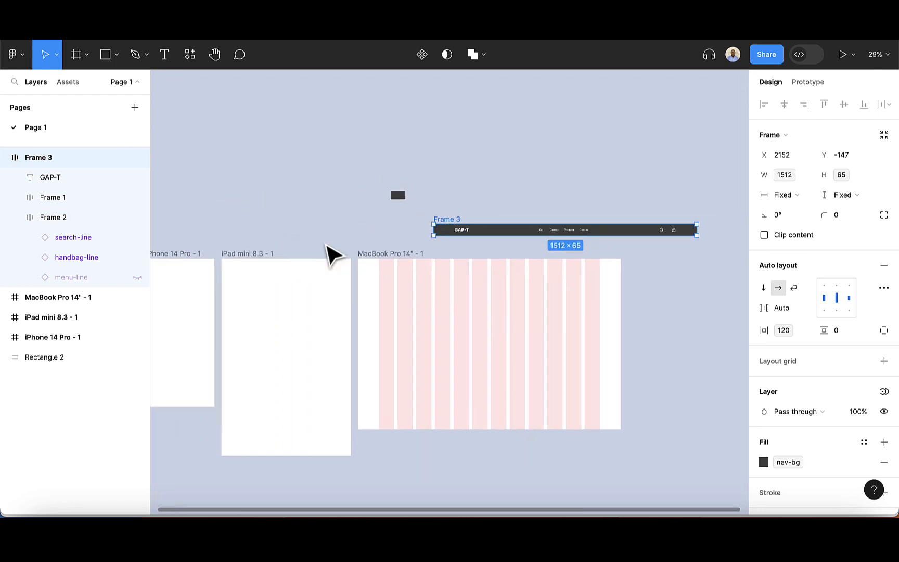
scroll(328, 250, down, 2)
click(412, 247)
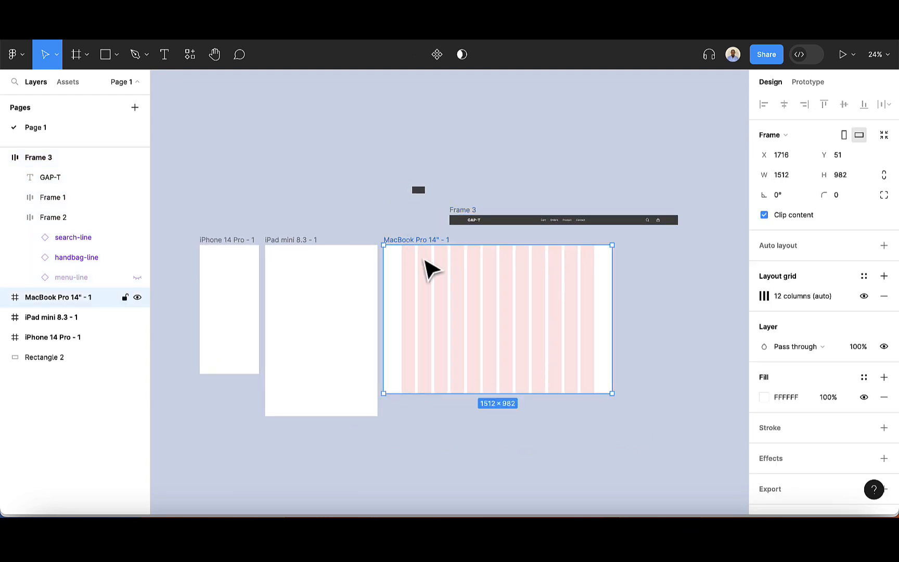
click(864, 296)
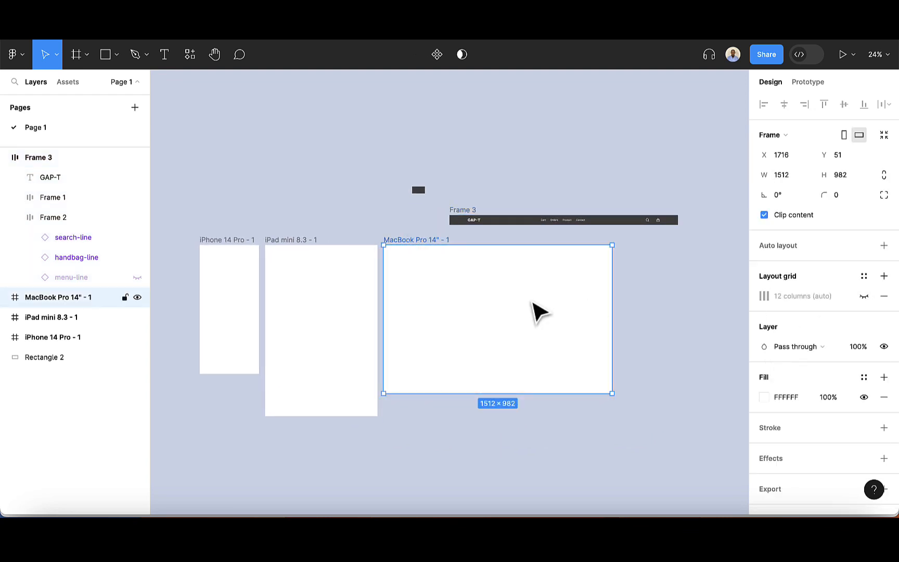
Line up the navbar Frame 3 with the MacBook Pro 14" - 1 frame's side edges and place it just above that frame, at about X 1716, Y -166.
scroll(506, 300, up, 2)
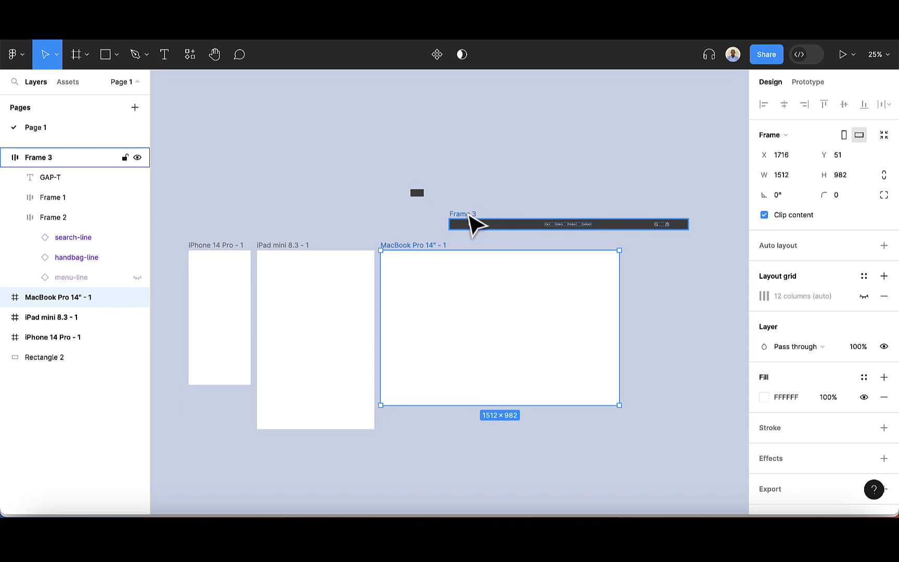
drag(471, 223, 403, 256)
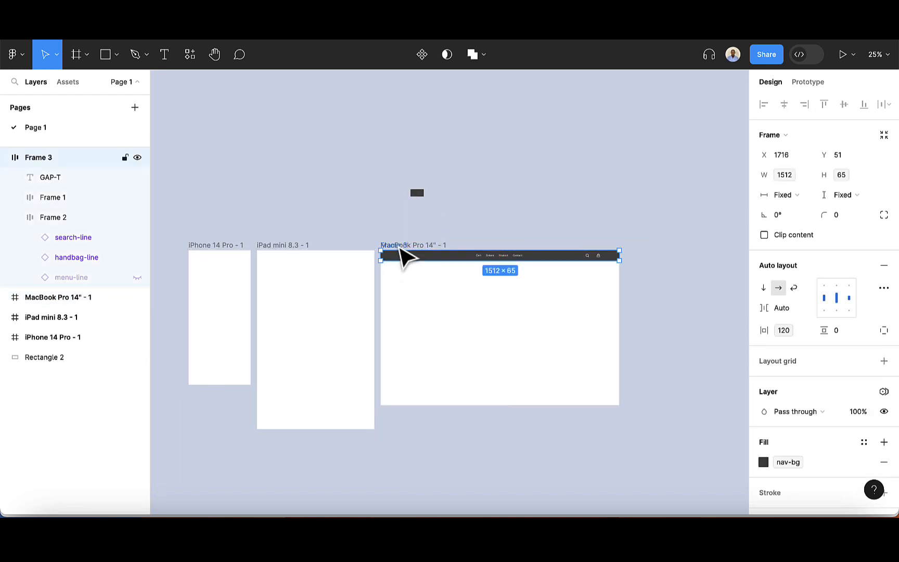
scroll(381, 255, up, 4)
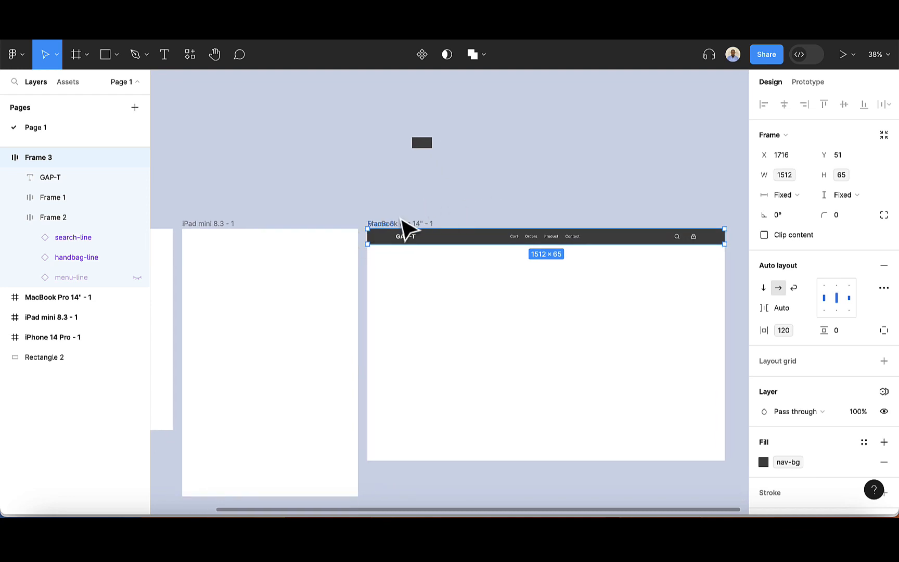
scroll(423, 223, left, 1)
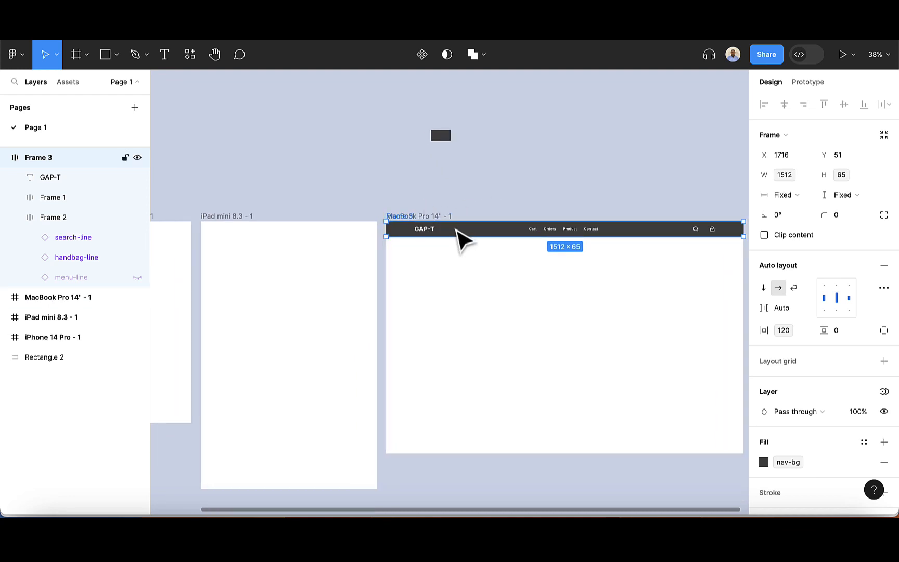
drag(456, 231, 457, 183)
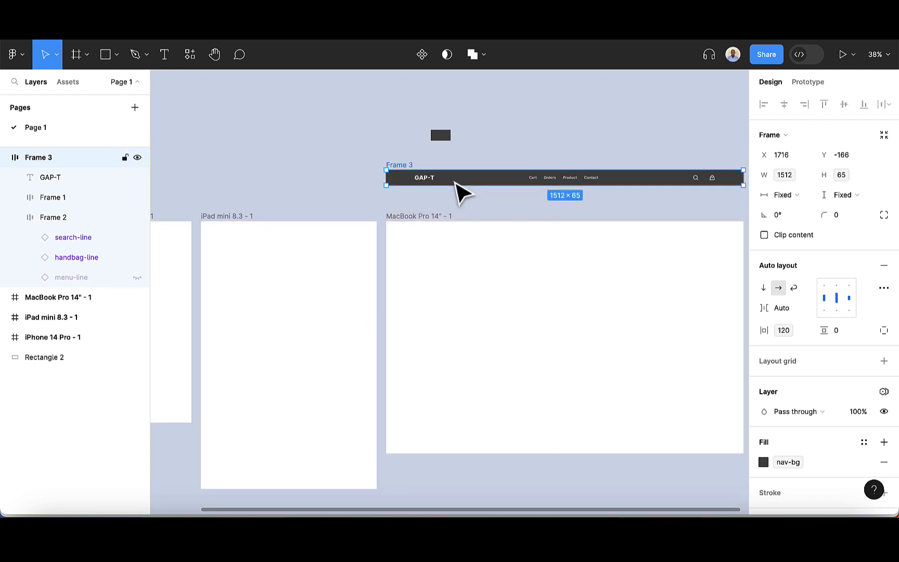
Delete the small dark Rectangle 2 above the navbar.
scroll(457, 183, down, 2)
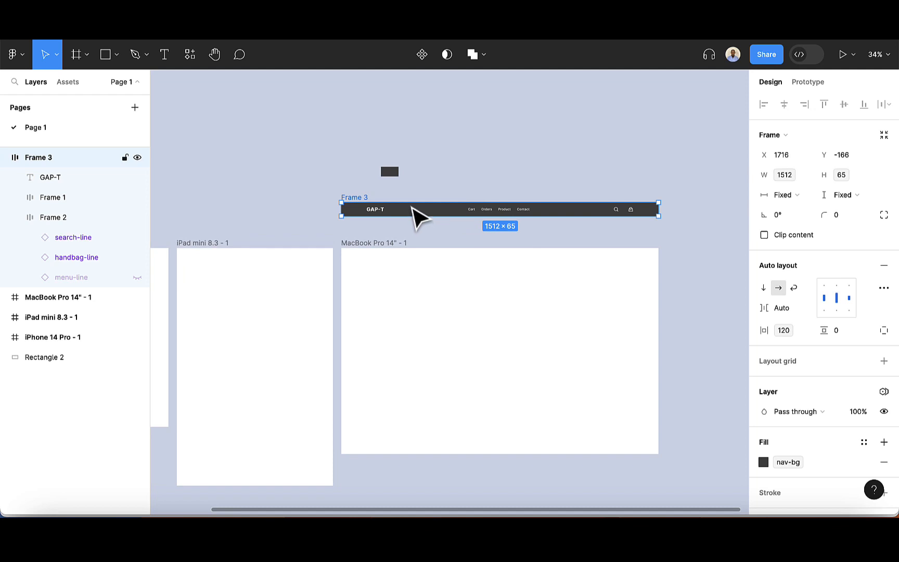
click(394, 173)
key(Delete)
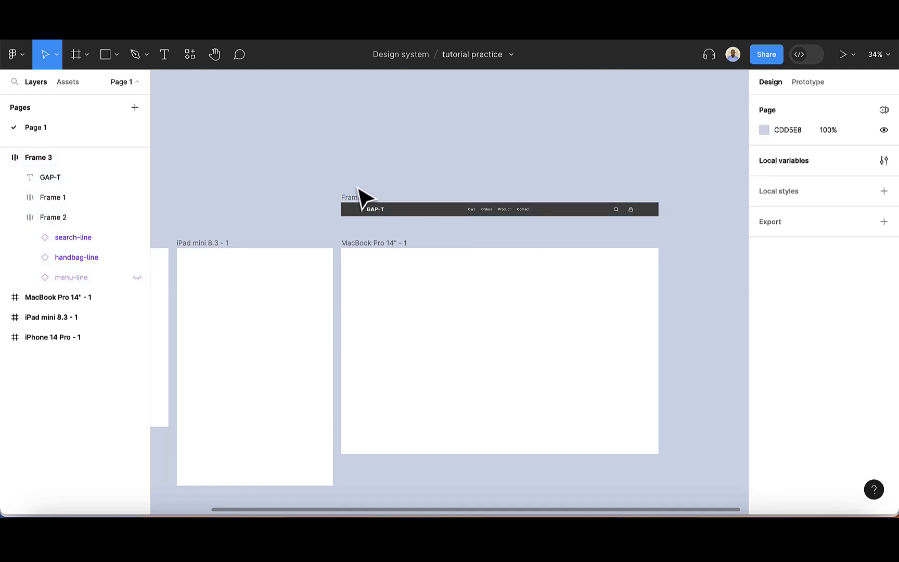
Convert the navbar frame, Frame 3, into a component.
click(356, 206)
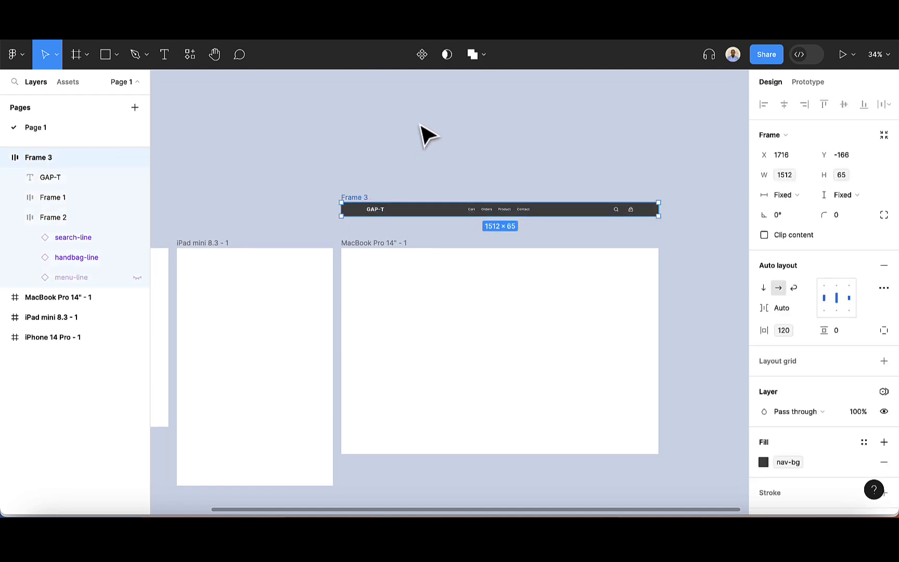
click(420, 54)
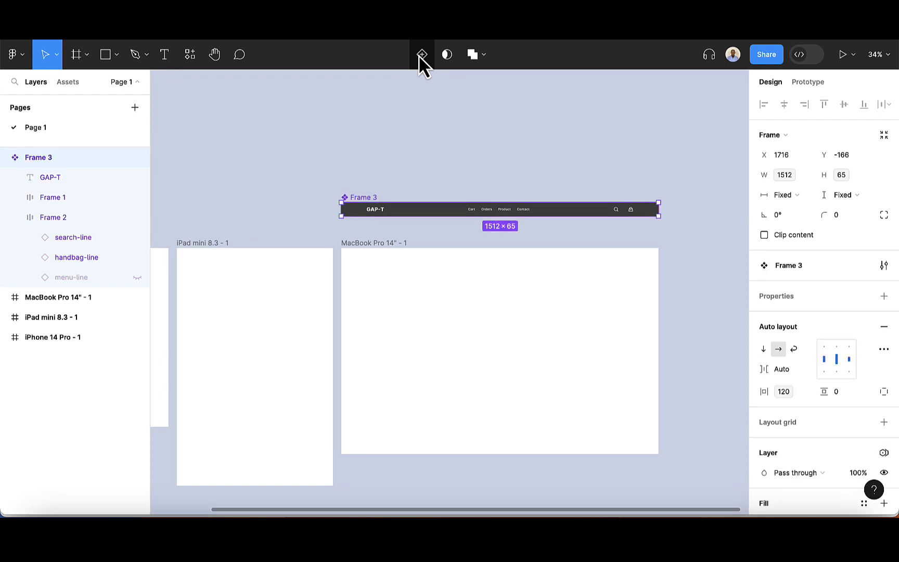
Rename the navbar component above the MacBook Pro 14" - 1 frame as Navbar.
double_click(364, 197)
key(BackSpace)
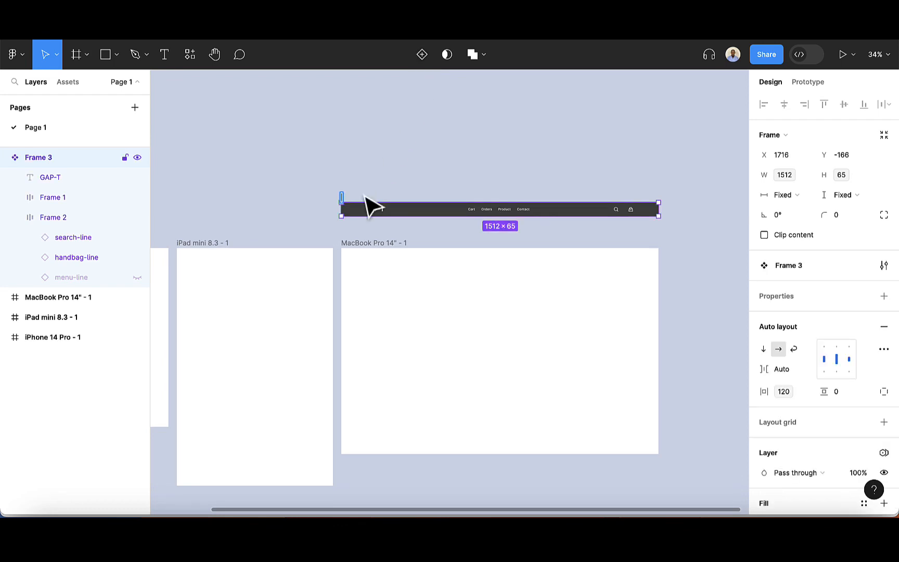
text(Navbar)
key(Return)
Place an instance of the local Navbar component in the iPad mini 8.3 - 1 frame, flush with its top edge at Y 0.
scroll(411, 176, down, 1)
scroll(411, 176, down, 2)
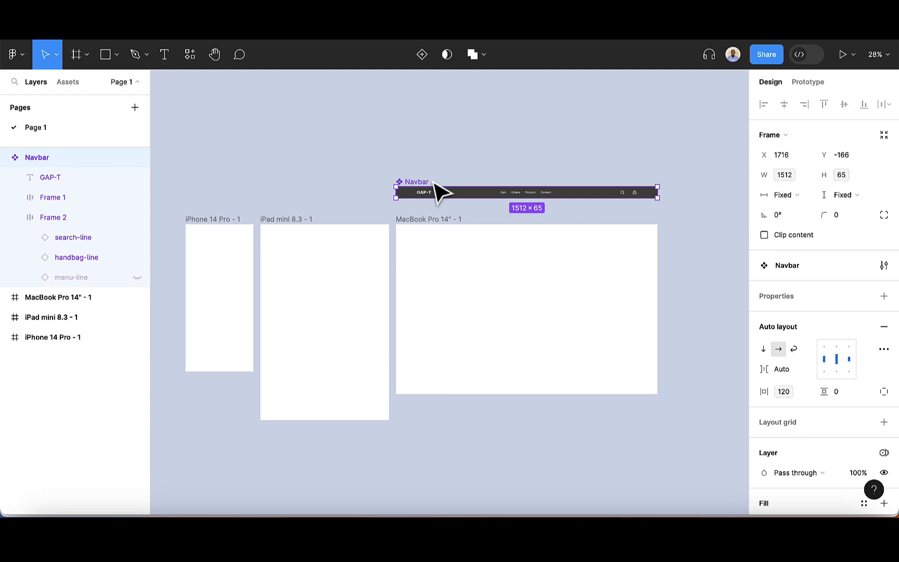
click(71, 83)
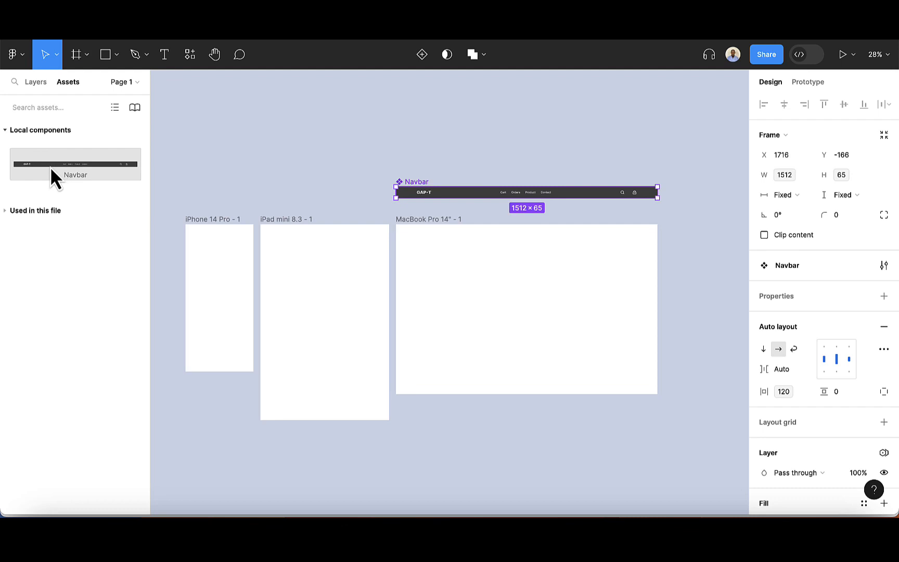
drag(51, 168, 305, 236)
scroll(305, 238, up, 5)
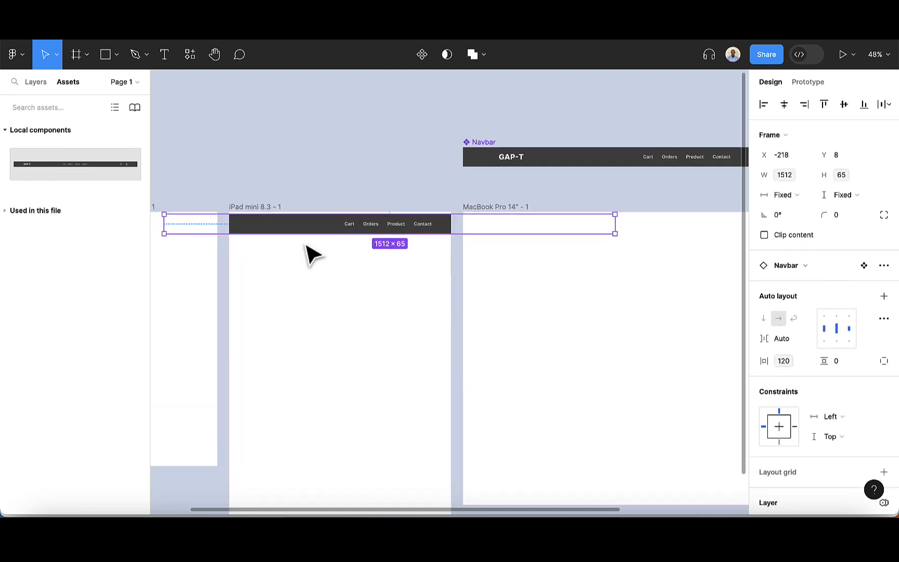
drag(301, 227, 302, 225)
scroll(296, 189, down, 2)
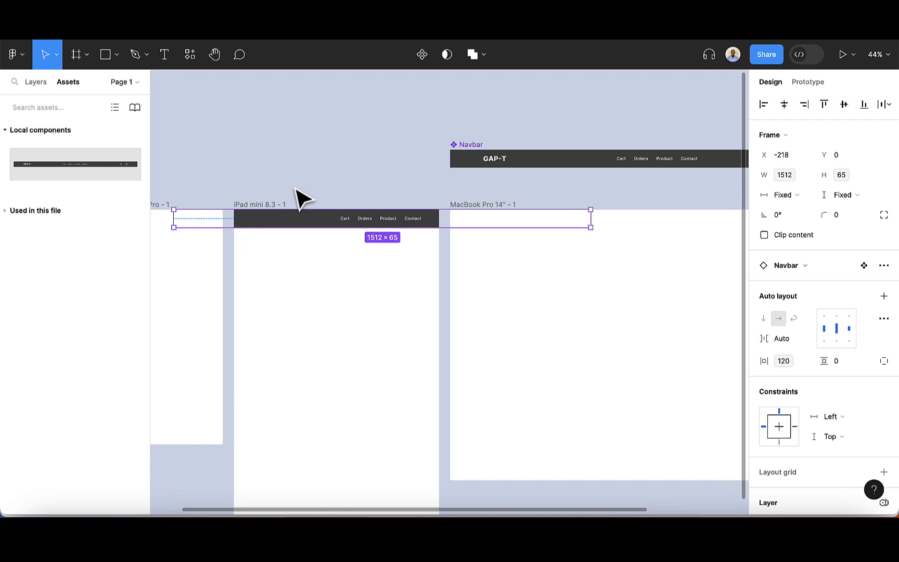
Set the Navbar variable mode of the iPad mini 8.3 - 1 frame to Tablet.
click(307, 287)
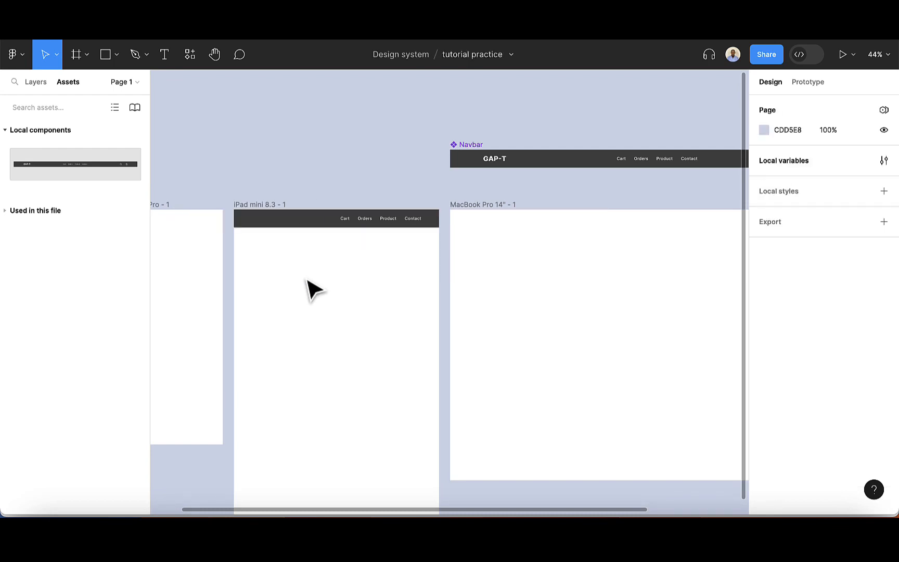
click(266, 205)
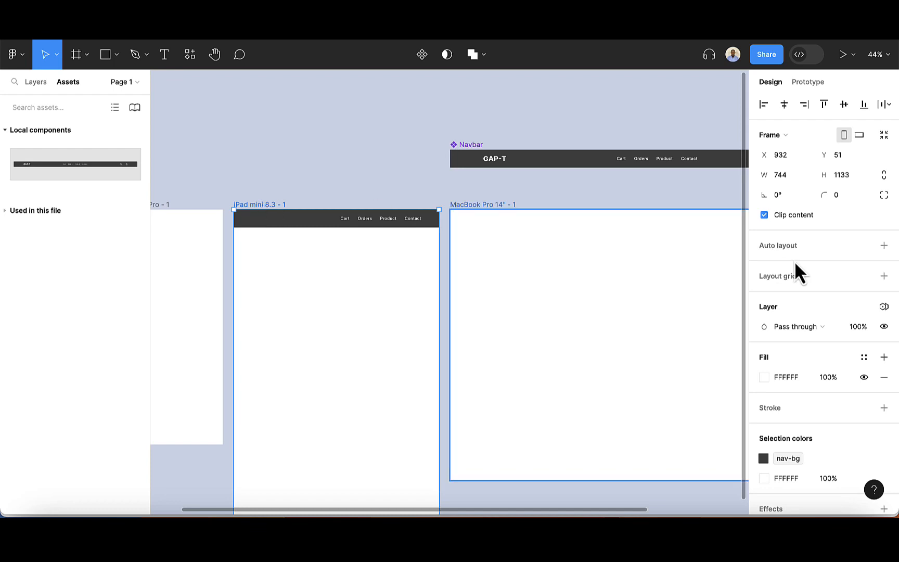
click(884, 308)
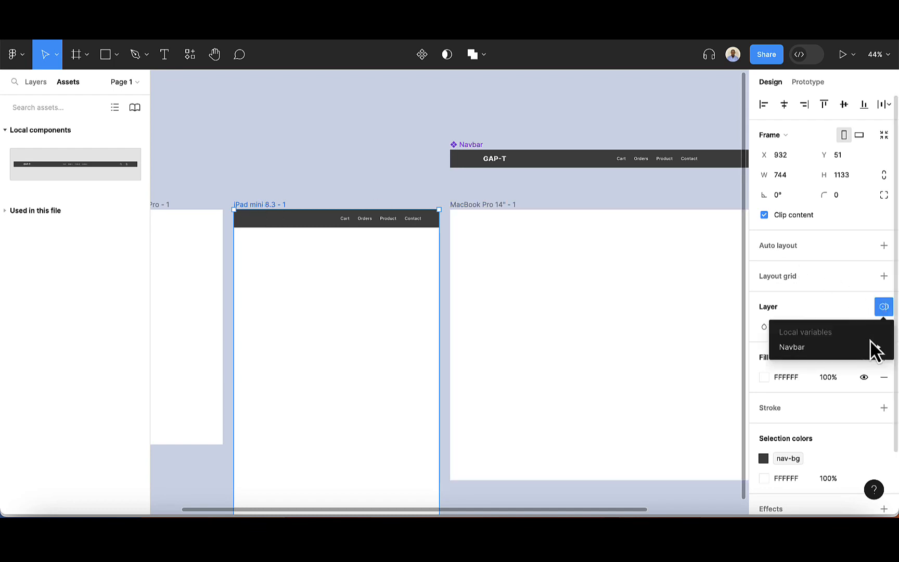
mouse_move(877, 354)
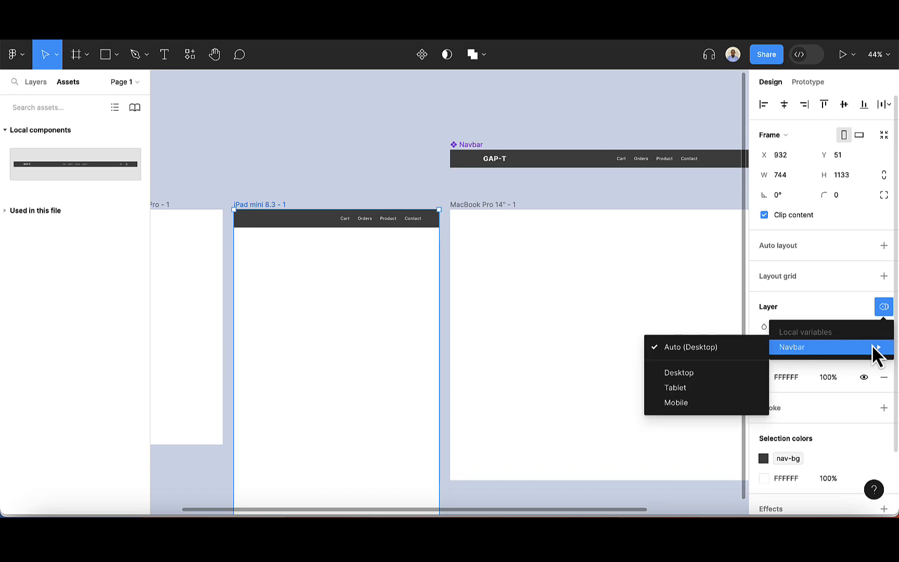
click(683, 392)
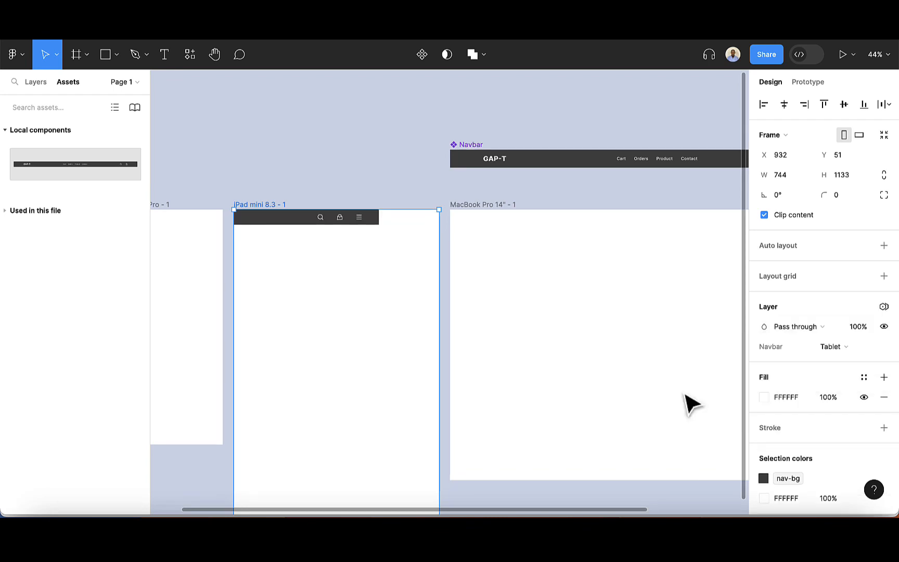
Center the navbar instance horizontally in the iPad mini 8.3 - 1 frame.
click(301, 225)
click(783, 105)
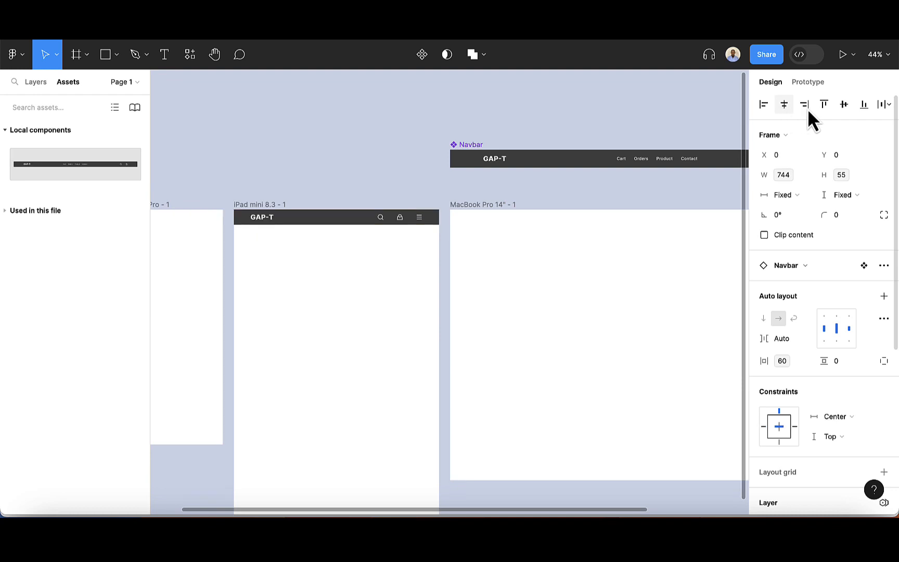
scroll(331, 229, up, 2)
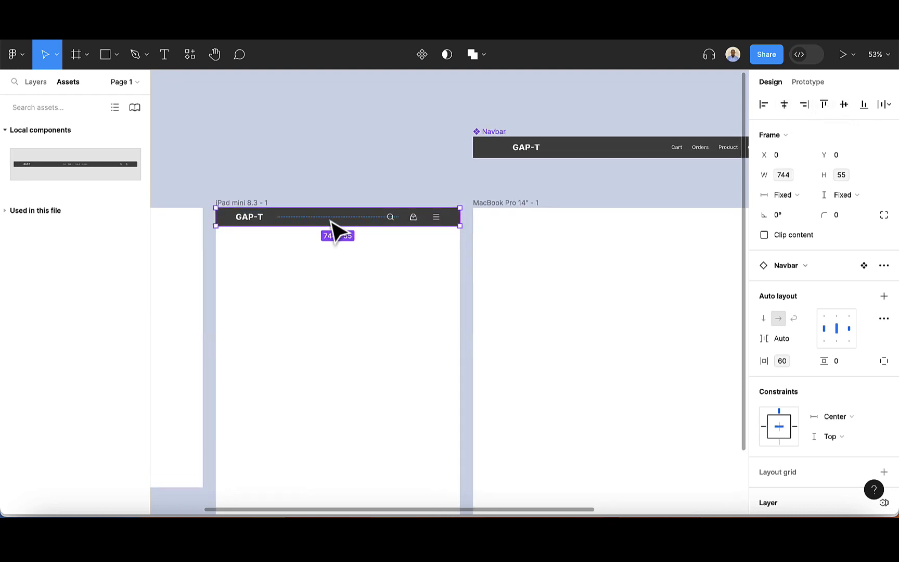
scroll(287, 281, down, 2)
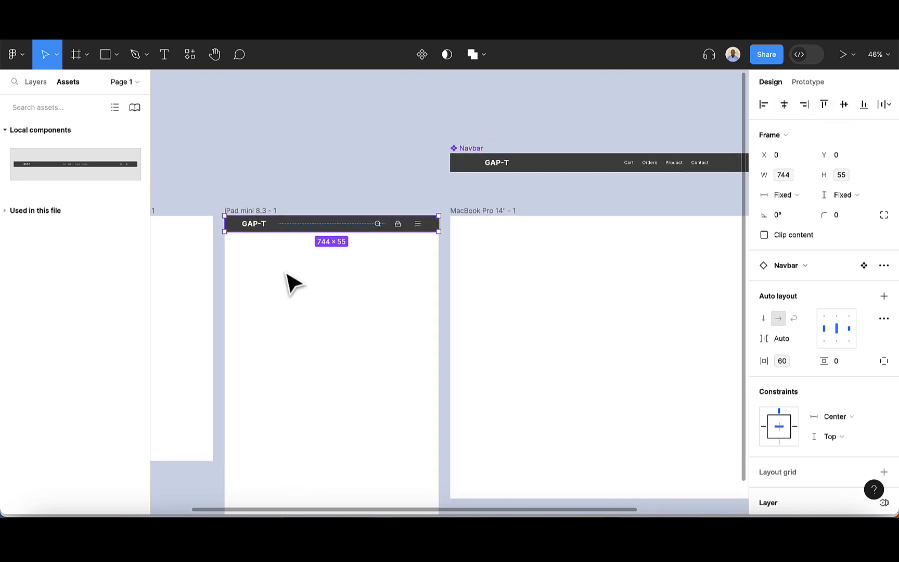
Place a Navbar instance in the MacBook Pro 14" - 1 frame at about Y 113 and center it horizontally.
scroll(291, 284, right, 2)
scroll(291, 284, down, 1)
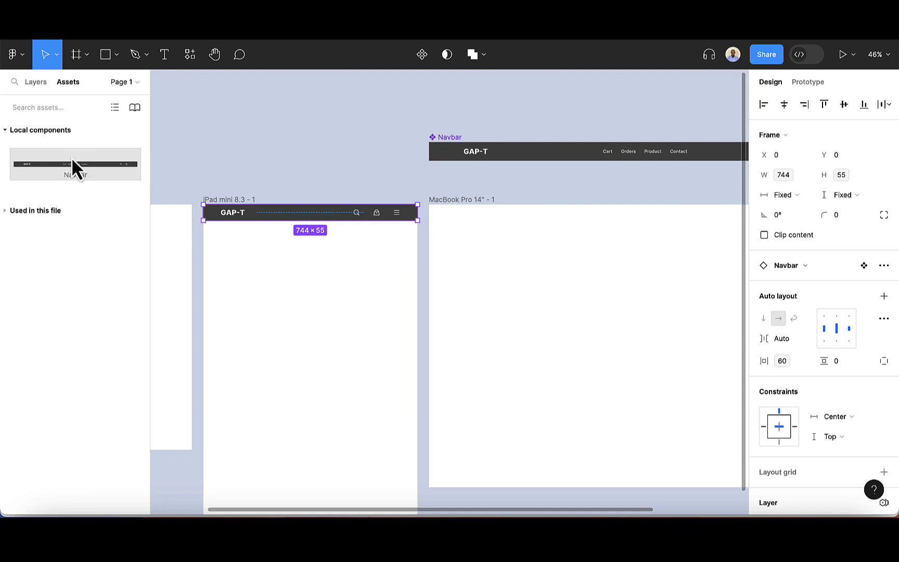
drag(73, 165, 555, 234)
scroll(554, 228, right, 2)
scroll(554, 229, down, 1)
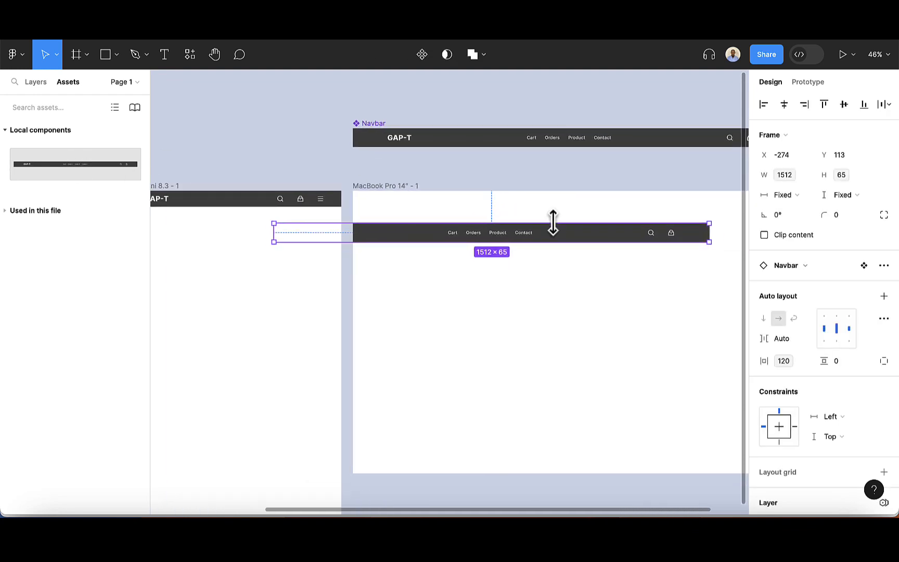
click(786, 106)
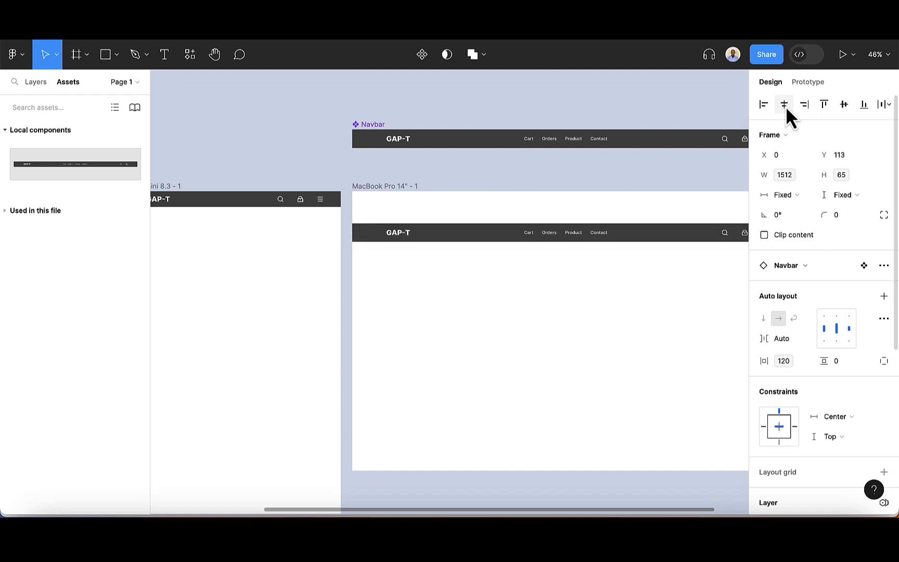
Set the Navbar variable mode of the MacBook Pro 14" - 1 frame to Desktop and align its navbar to the frame's top edge.
click(391, 198)
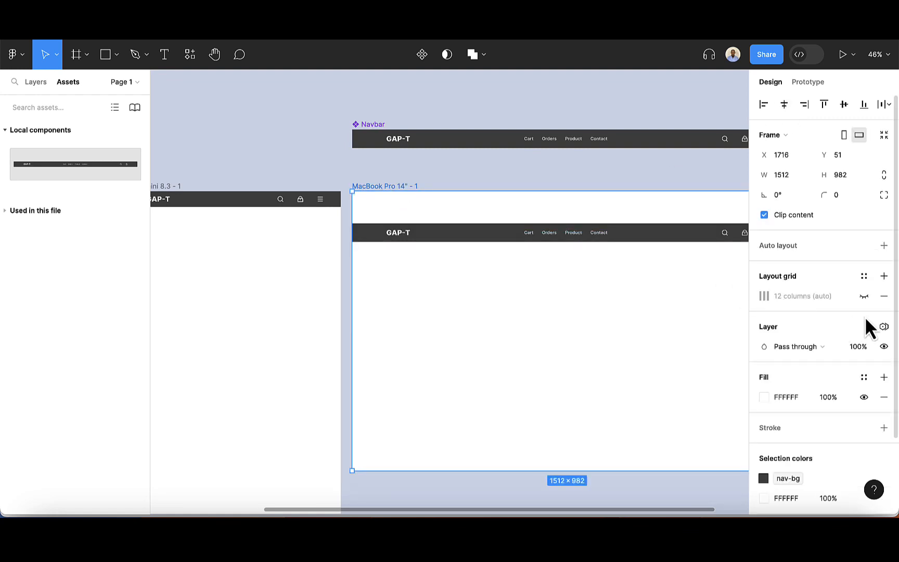
click(884, 326)
mouse_move(829, 366)
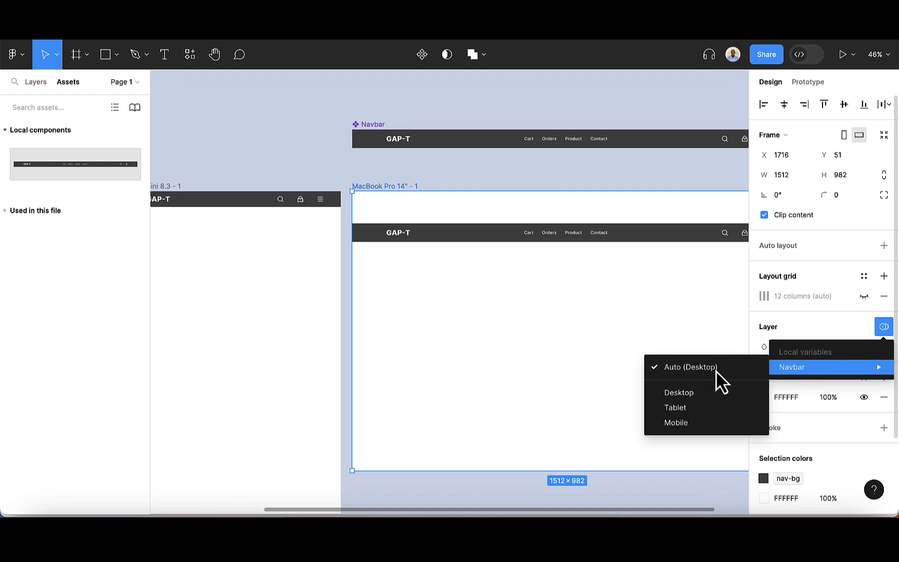
click(686, 391)
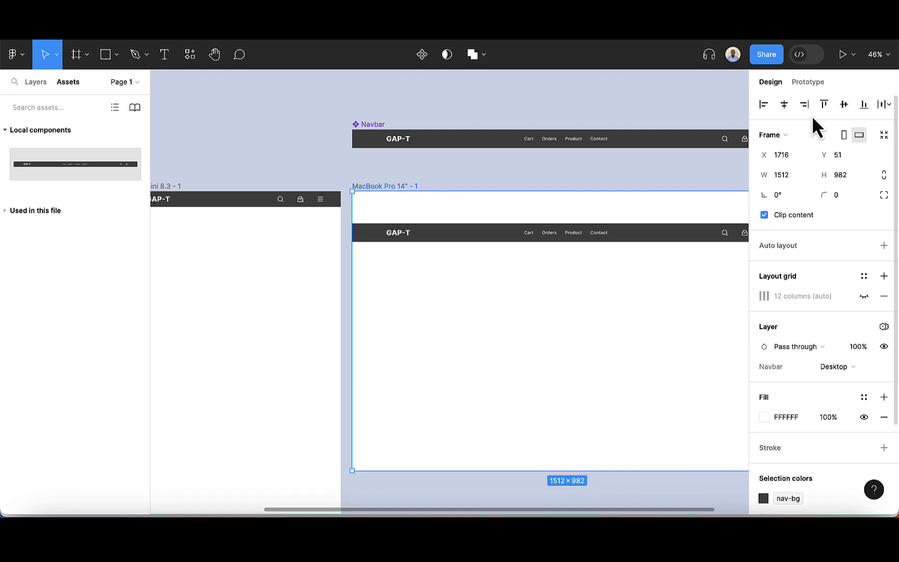
click(823, 105)
scroll(565, 227, down, 3)
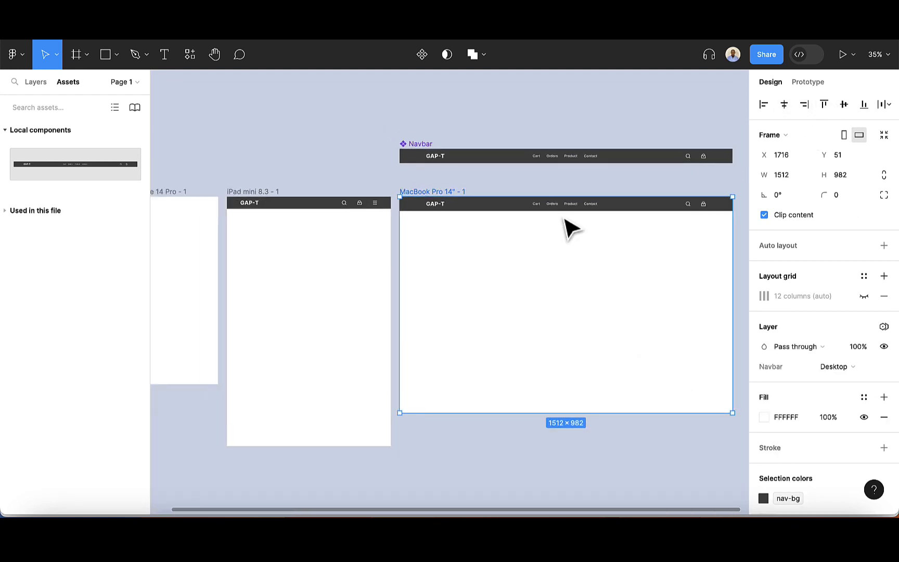
Place a Navbar instance in the iPhone 14 Pro - 1 frame at about Y 130.
scroll(564, 219, left, 1)
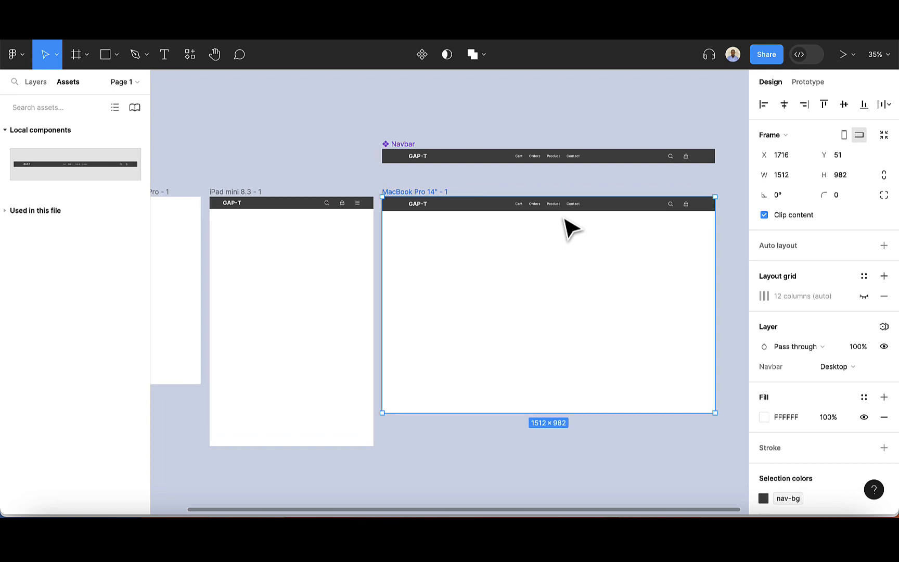
scroll(566, 227, left, 10)
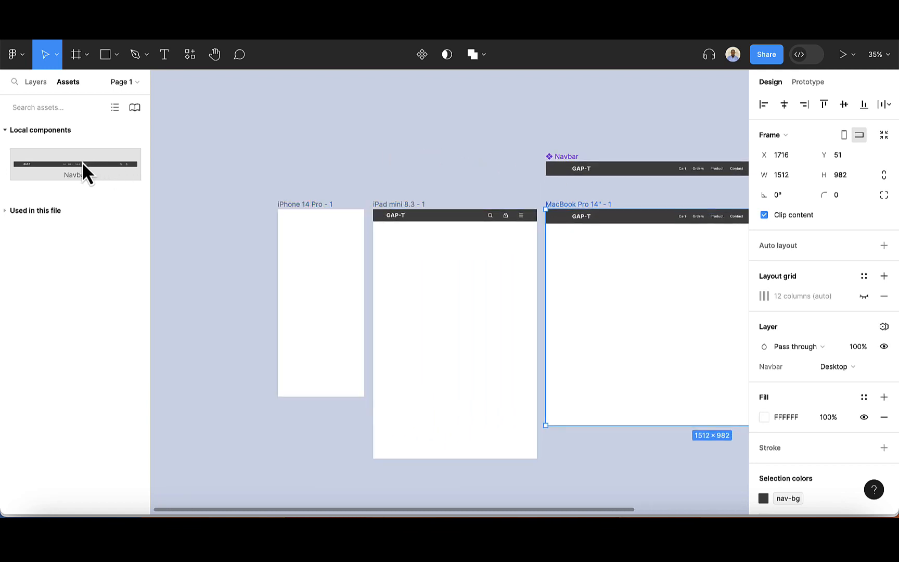
drag(82, 162, 313, 237)
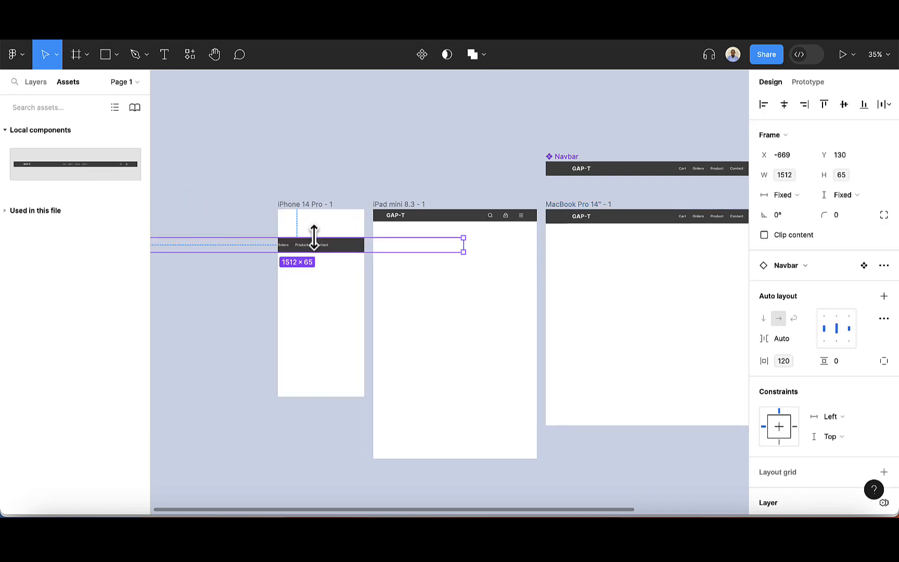
Set the Navbar variable mode of the iPhone 14 Pro - 1 frame to Mobile.
scroll(295, 261, left, 2)
click(337, 199)
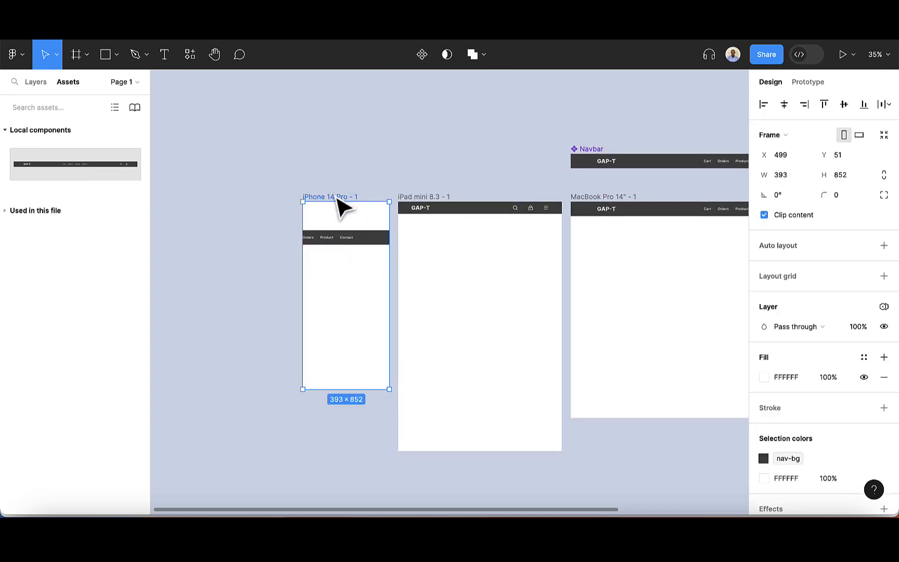
click(883, 307)
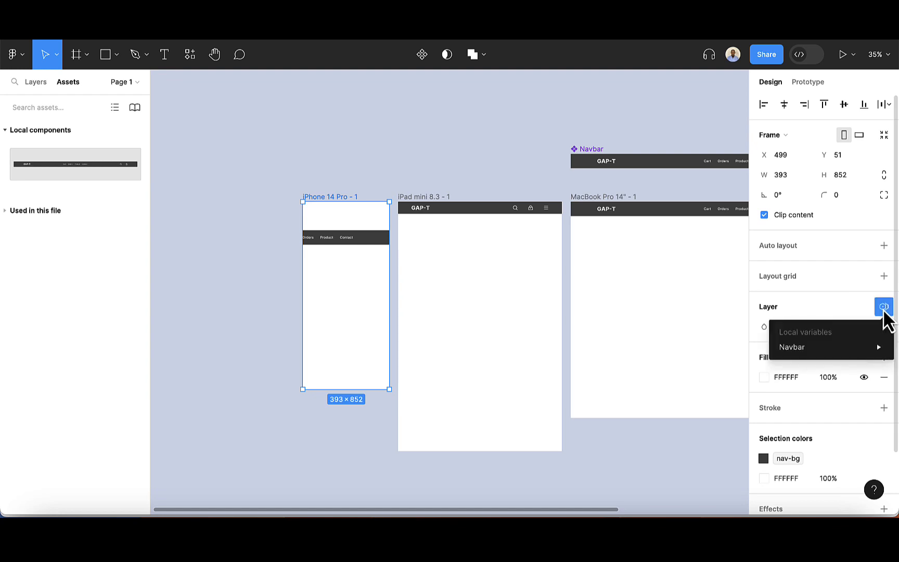
mouse_move(866, 347)
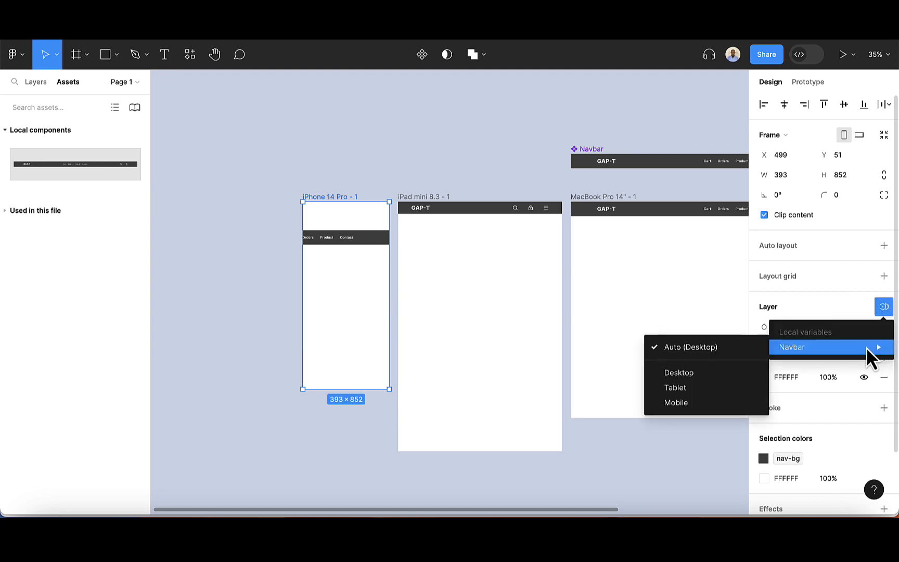
click(677, 402)
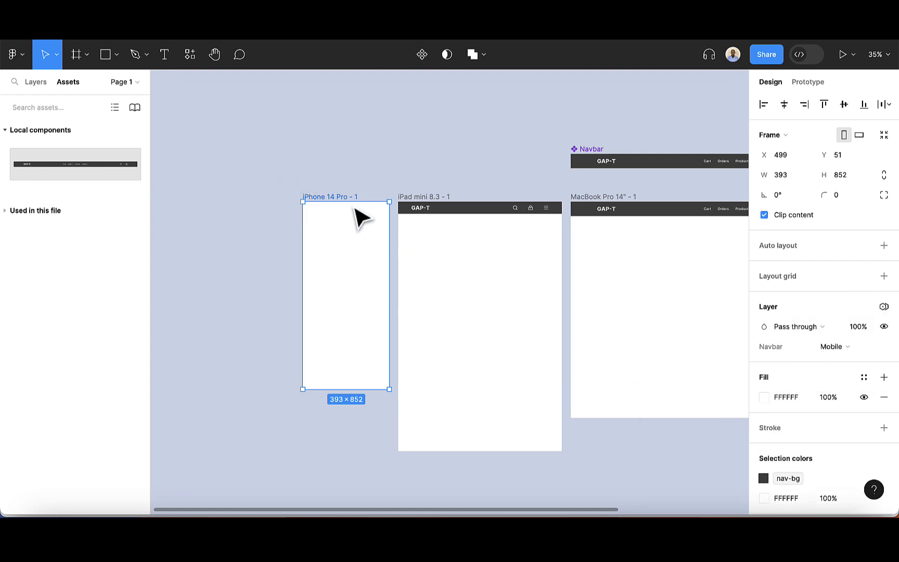
Find the iPhone 14 Pro - 1 frame's Navbar instance among the layers and move it to the frame's top edge at X 0, Y 0.
click(279, 190)
click(30, 83)
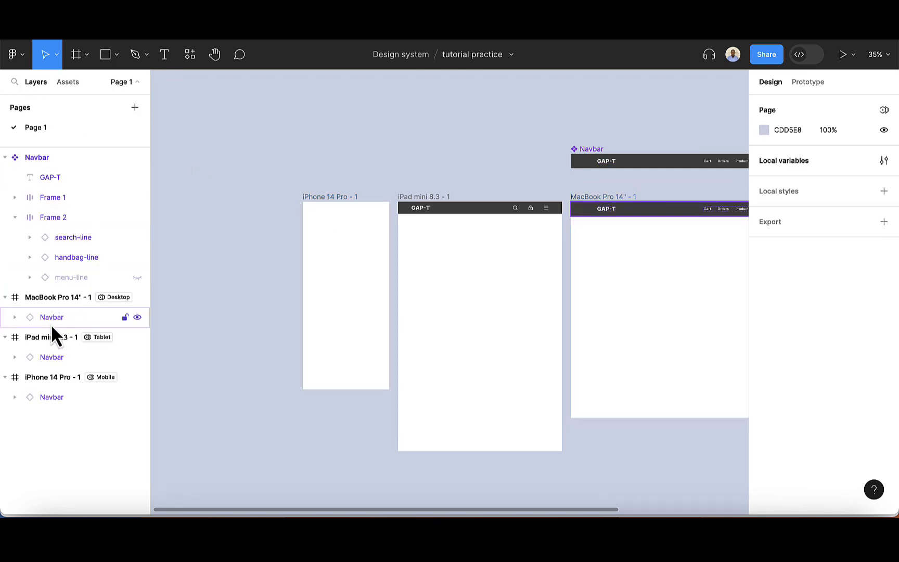
click(50, 357)
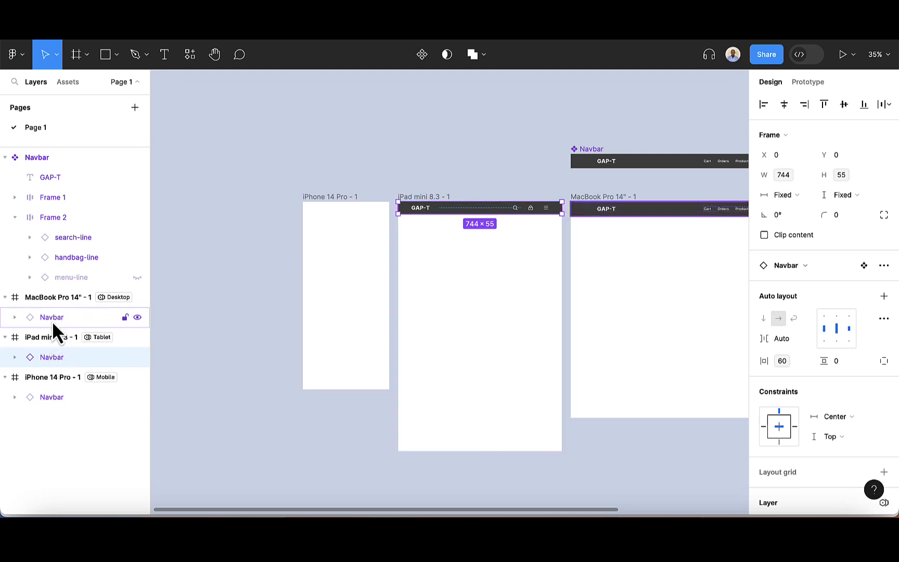
click(51, 394)
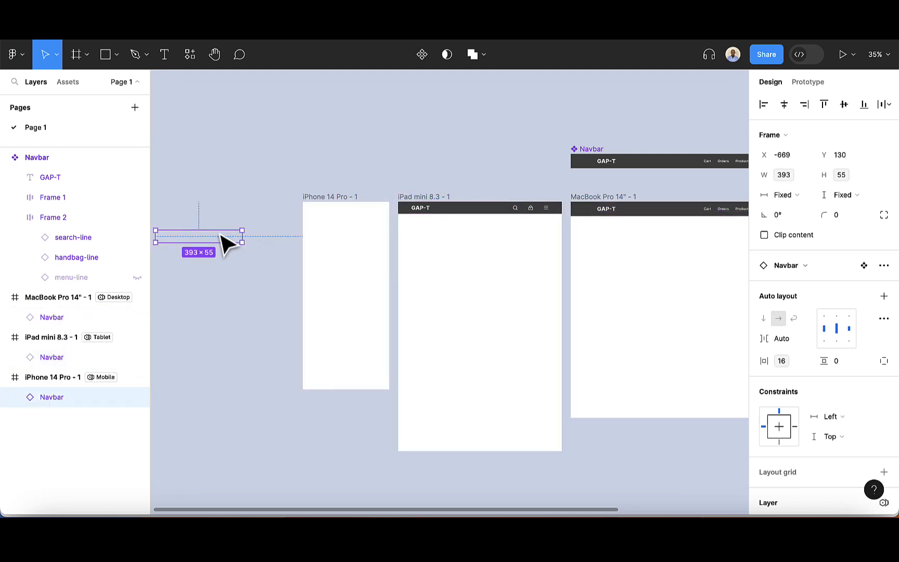
drag(206, 238, 354, 211)
ctrl+scroll(354, 219, up, 5)
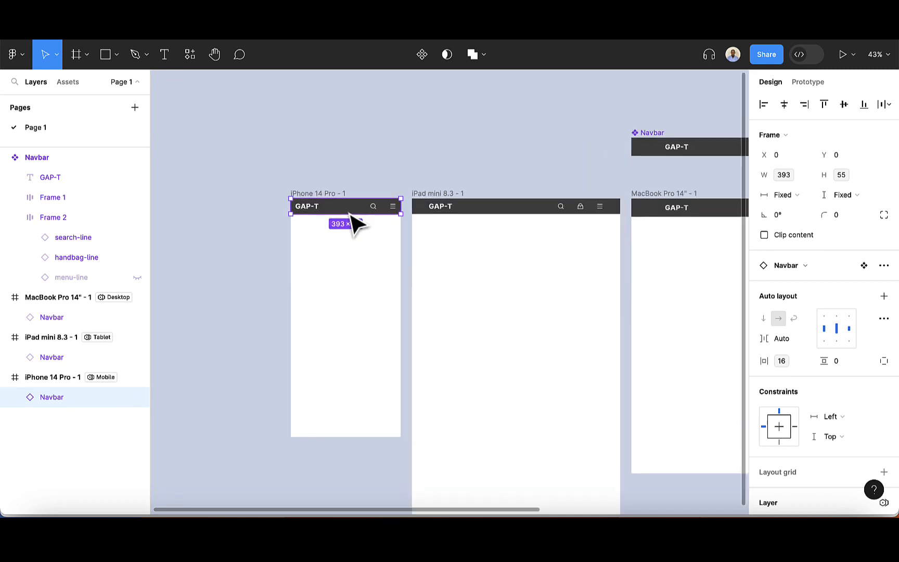
Add a second Navbar instance to iPhone 14 Pro - 1 at X 0, Y 163 and another to iPad mini 8.3 - 1 at X 0, Y 168.
click(67, 83)
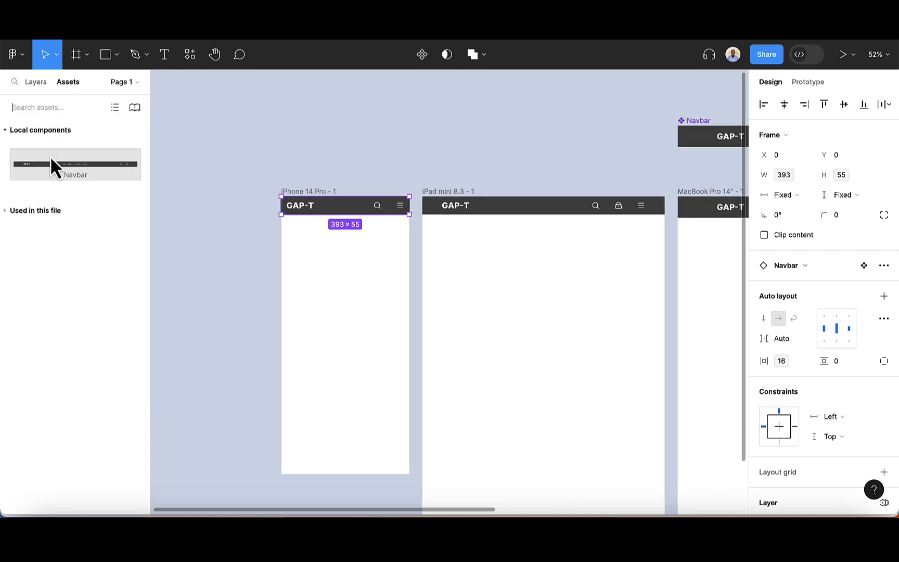
drag(48, 162, 387, 267)
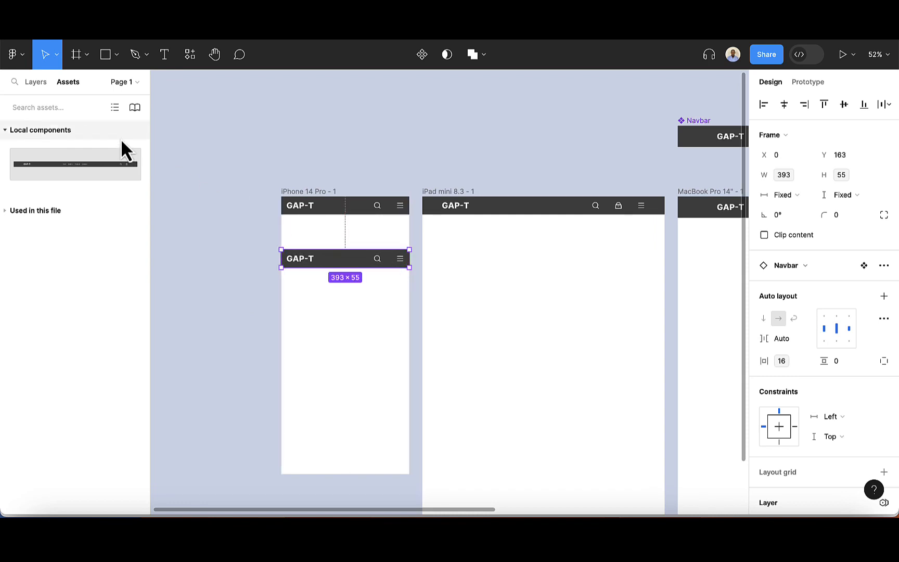
drag(170, 173, 532, 275)
drag(462, 273, 583, 264)
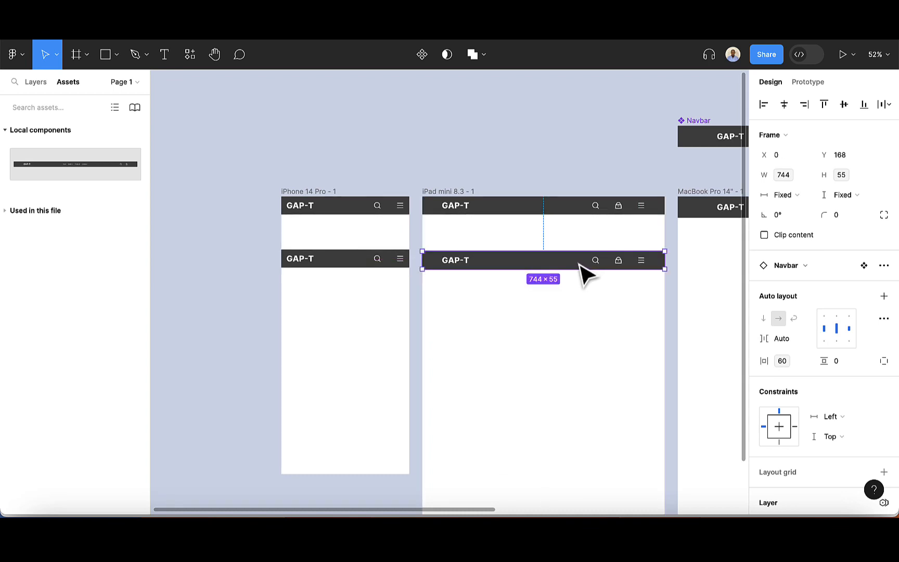
scroll(579, 262, down, 5)
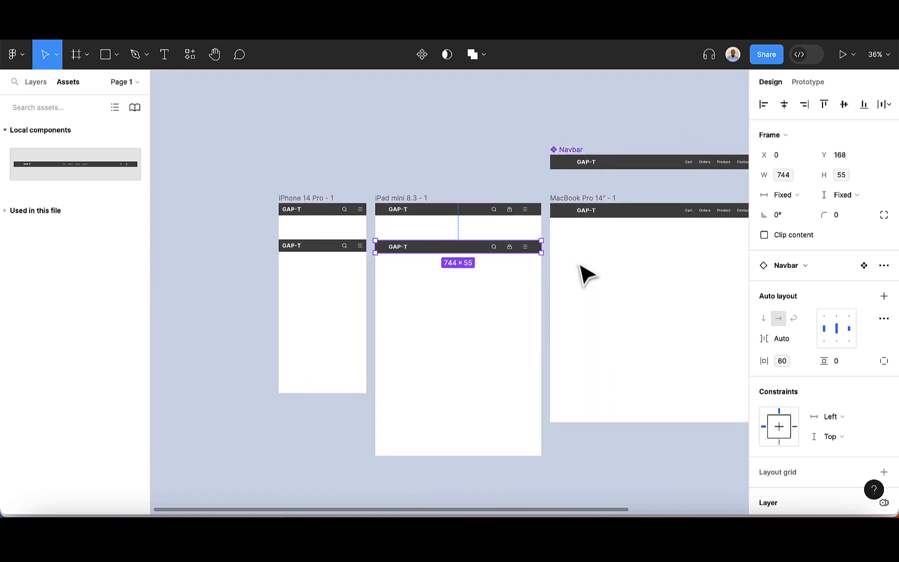
scroll(580, 264, down, 3)
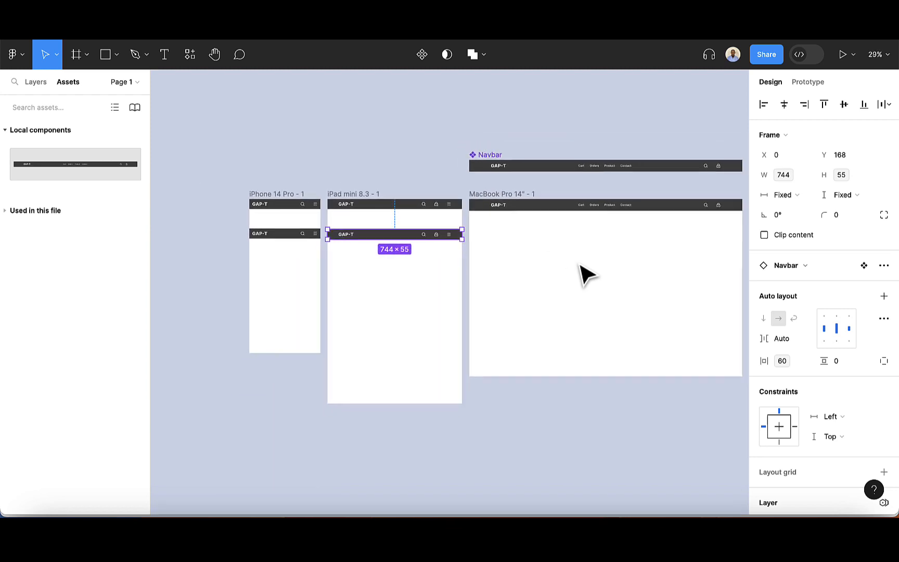